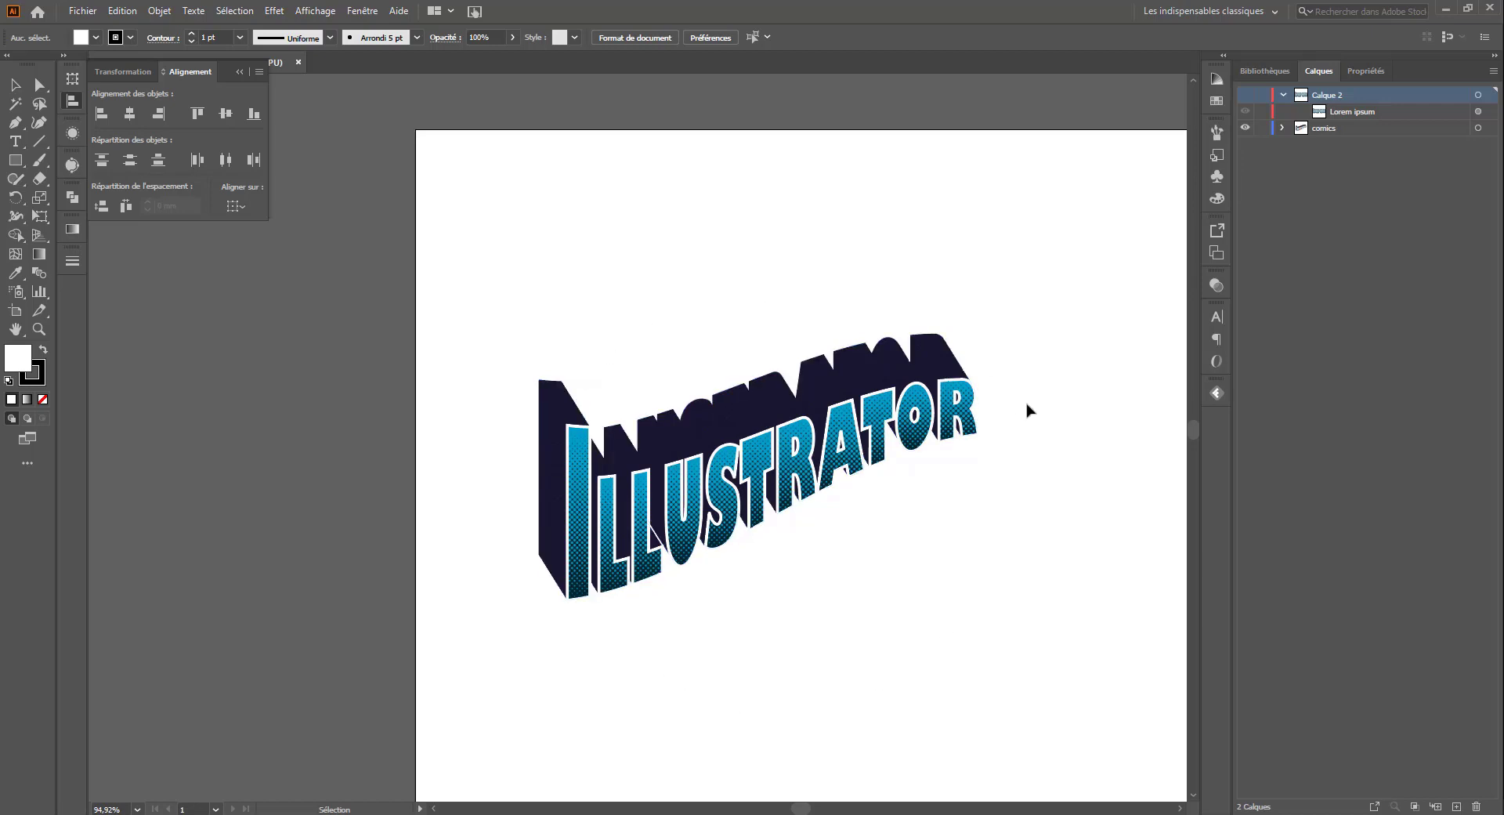
- Switch to the browser and look over the Tuto.com page of the Adobe Illustrator CC de A à Z course
{"action": "mouse_move", "coordinate": [829, 811]}
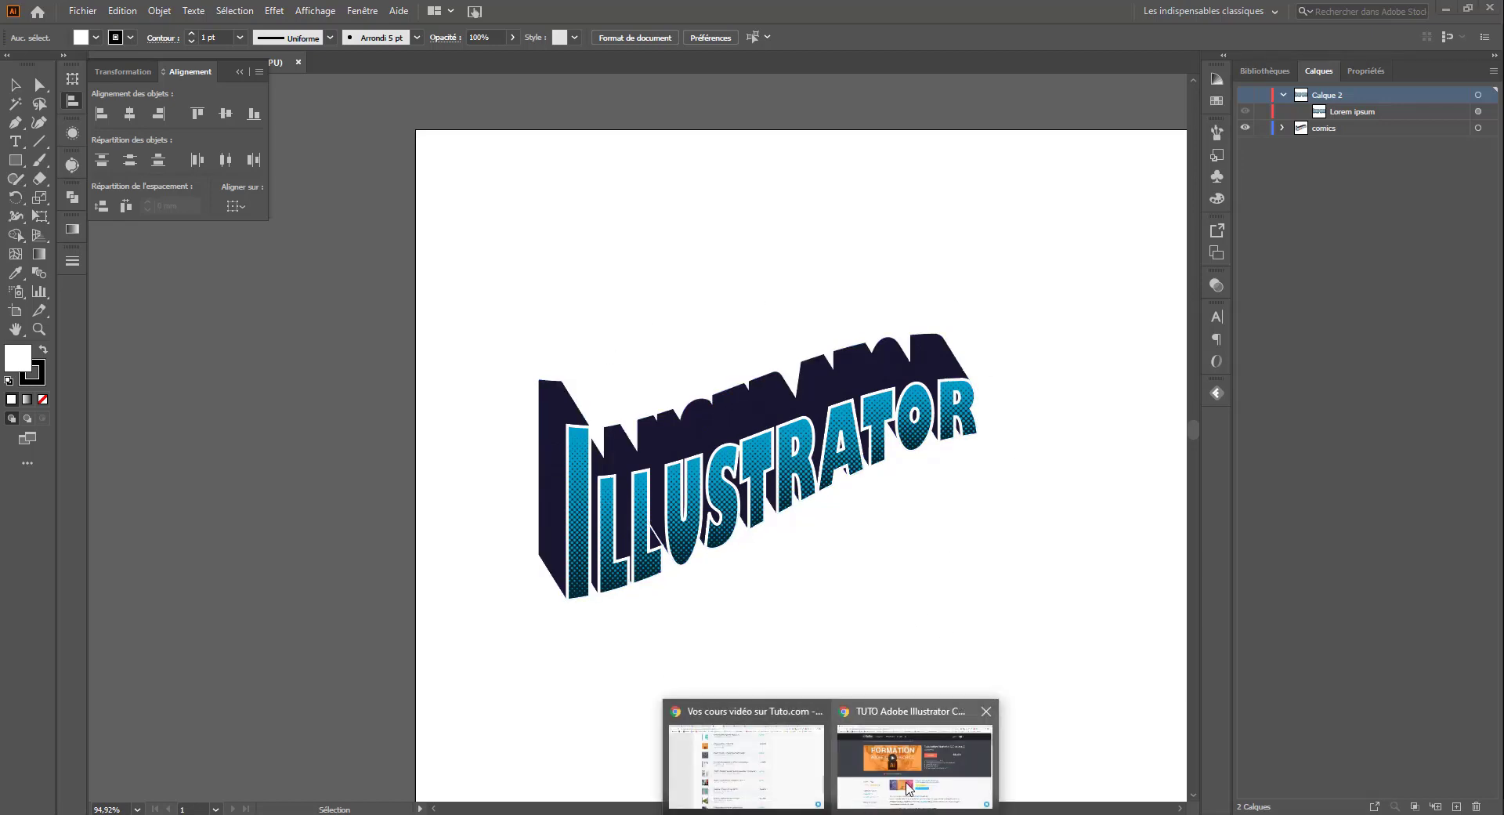
{"action": "left_click", "coordinate": [908, 787]}
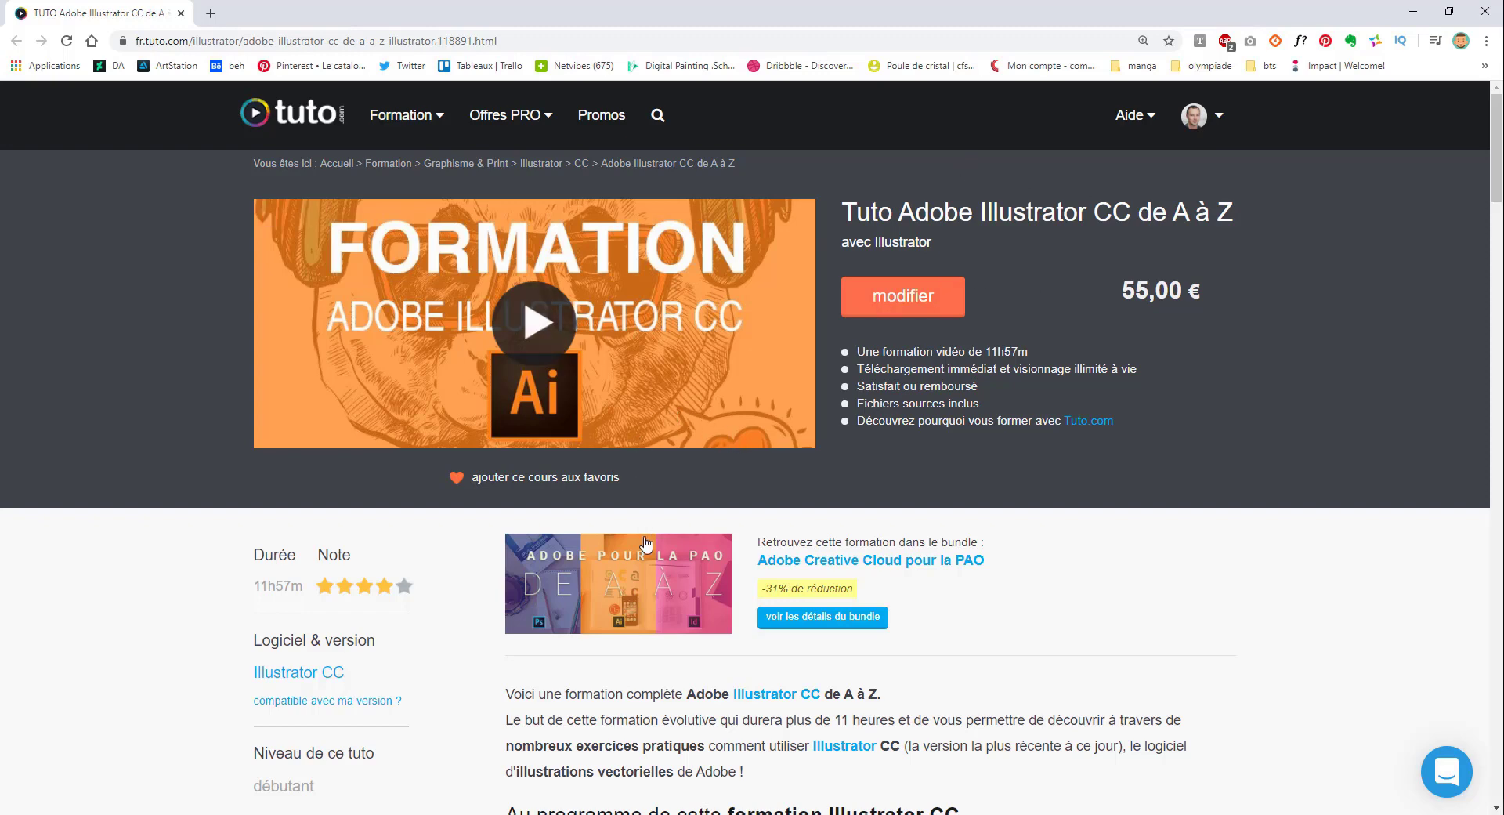
{"action": "scroll", "coordinate": [666, 572], "scroll_direction": "down", "scroll_amount": 5}
{"action": "scroll", "coordinate": [671, 580], "scroll_direction": "up", "scroll_amount": 4}
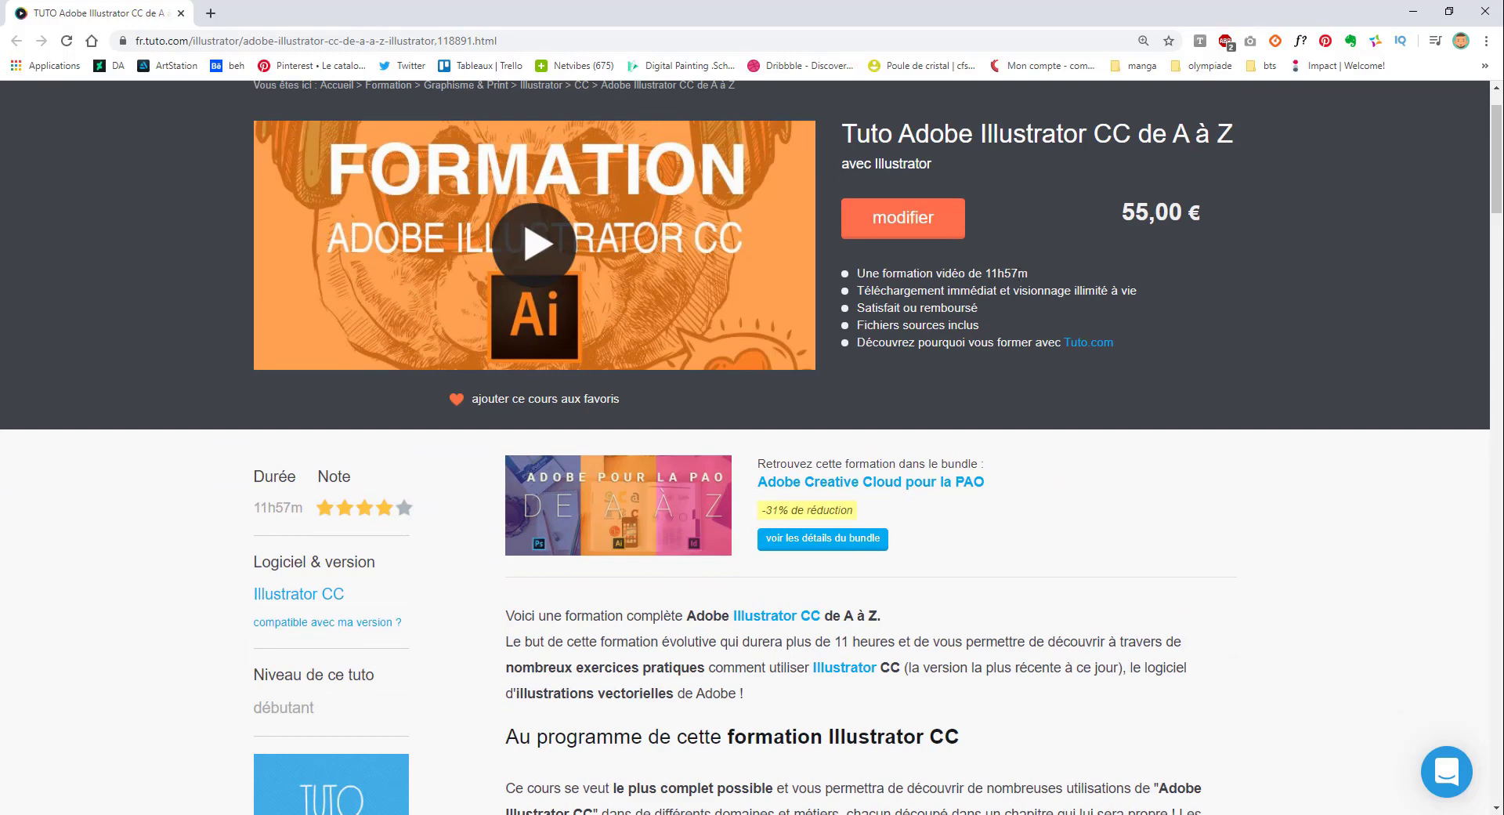
{"action": "left_click", "coordinate": [576, 814]}
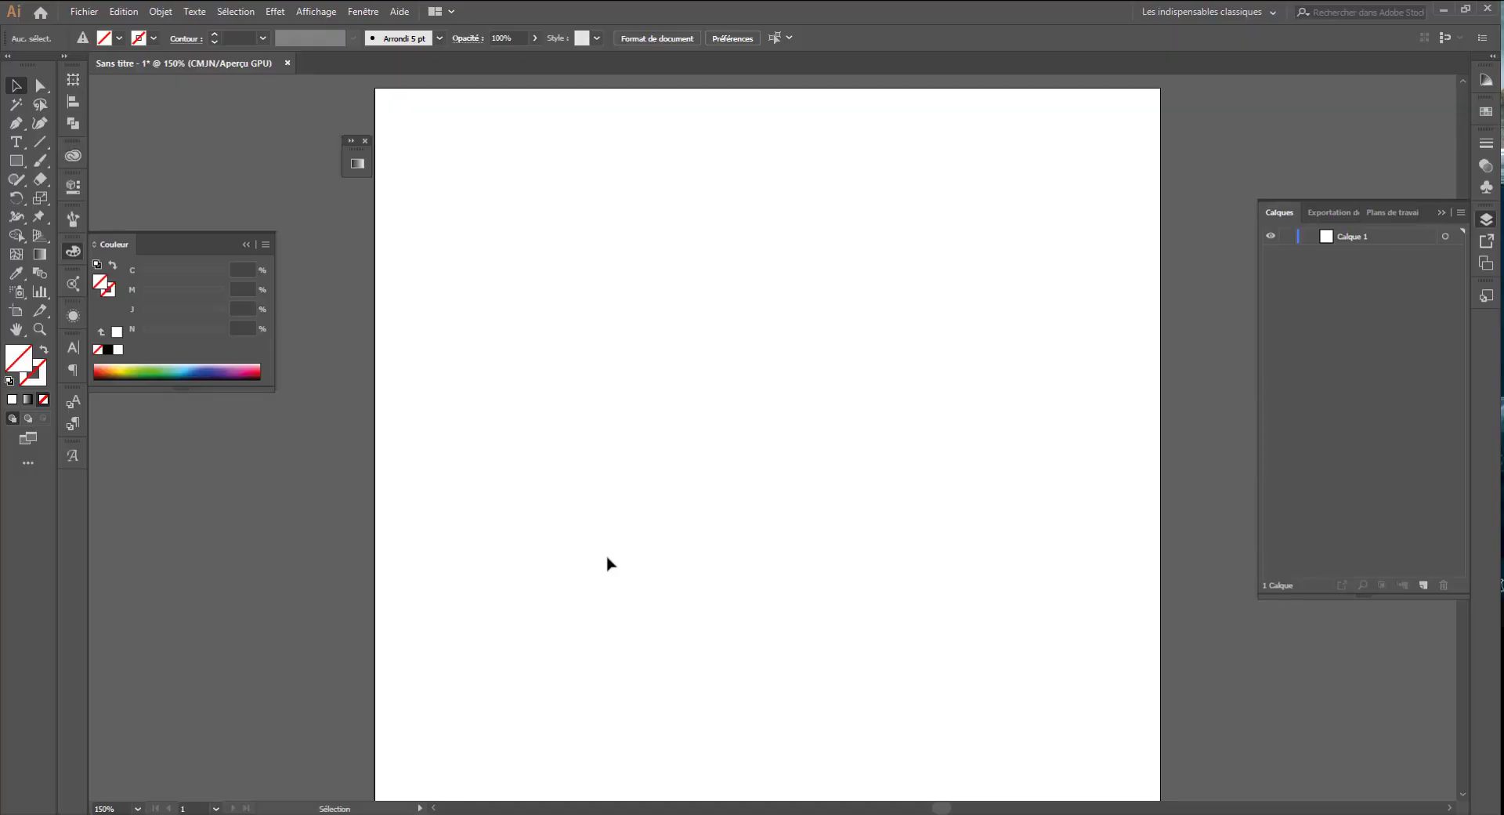
- Create the point text "Illustrator" in Gill Sans Ultra Bold at 128.7 pt and move it to the middle of the artboard's width
{"action": "left_click", "coordinate": [16, 141]}
{"action": "left_click", "coordinate": [648, 366]}
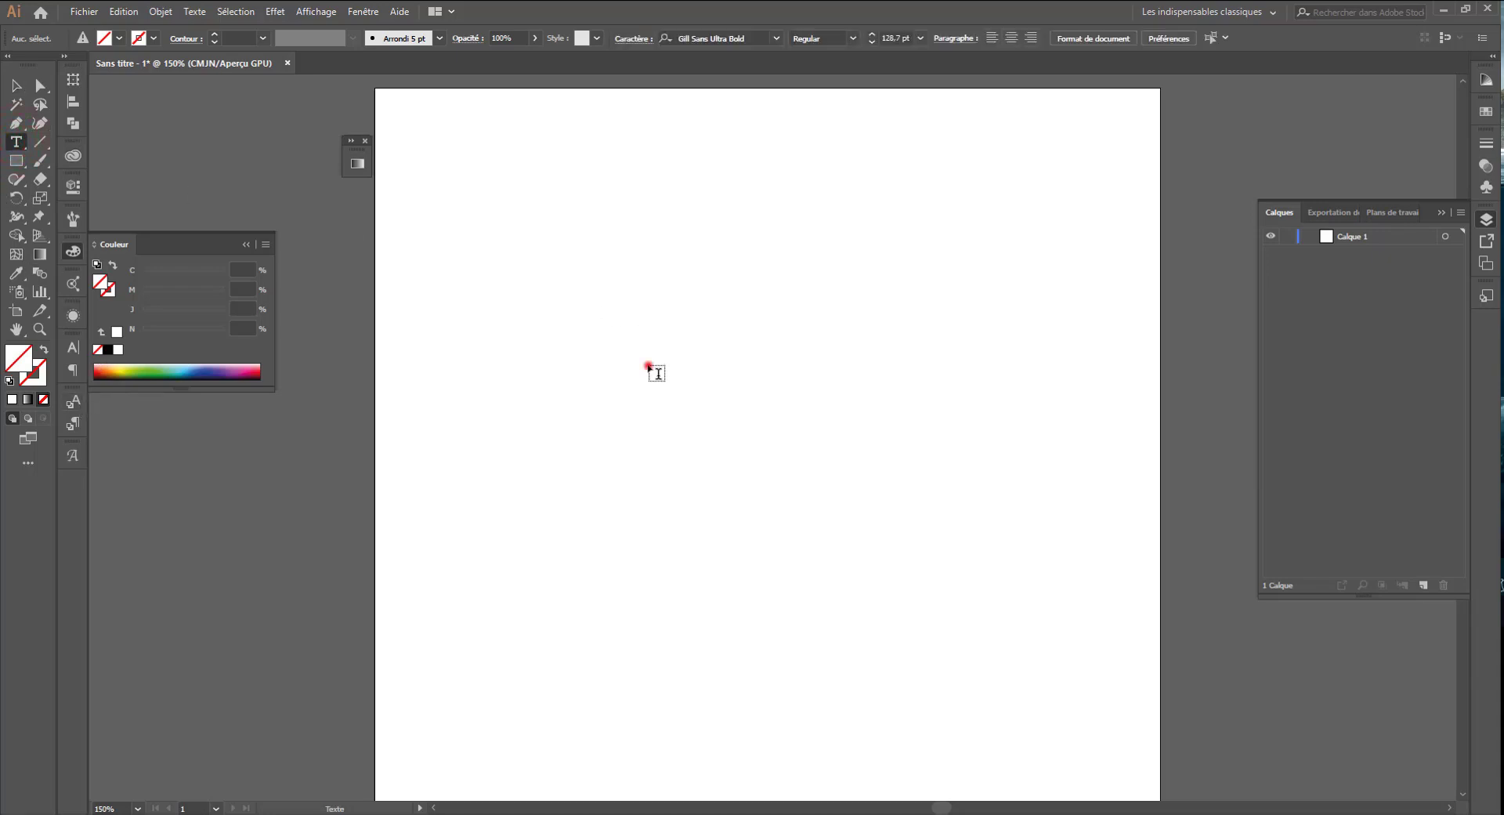
{"action": "type", "text": "I"}
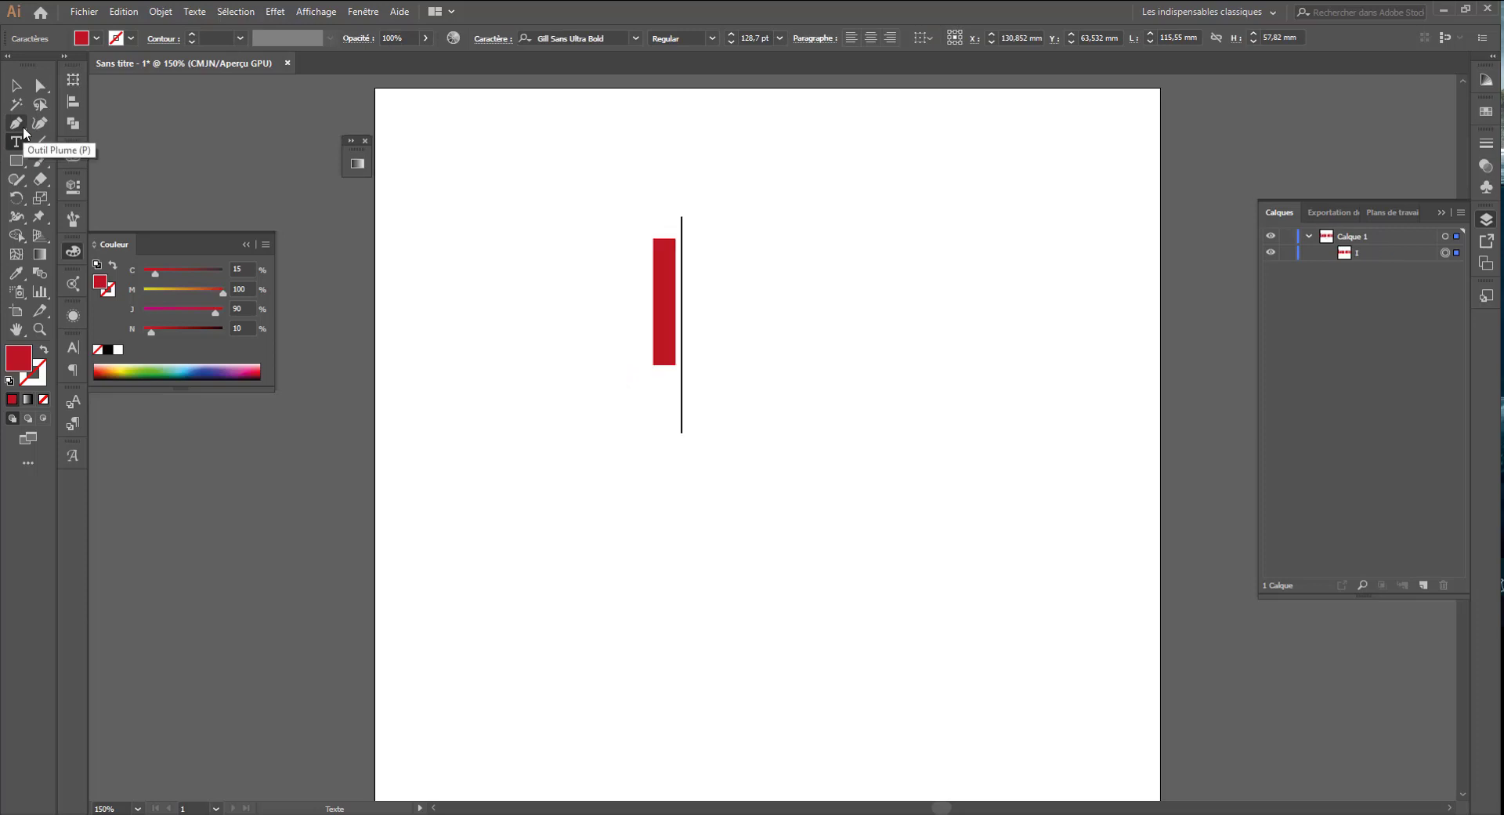
{"action": "type", "text": "llustrator"}
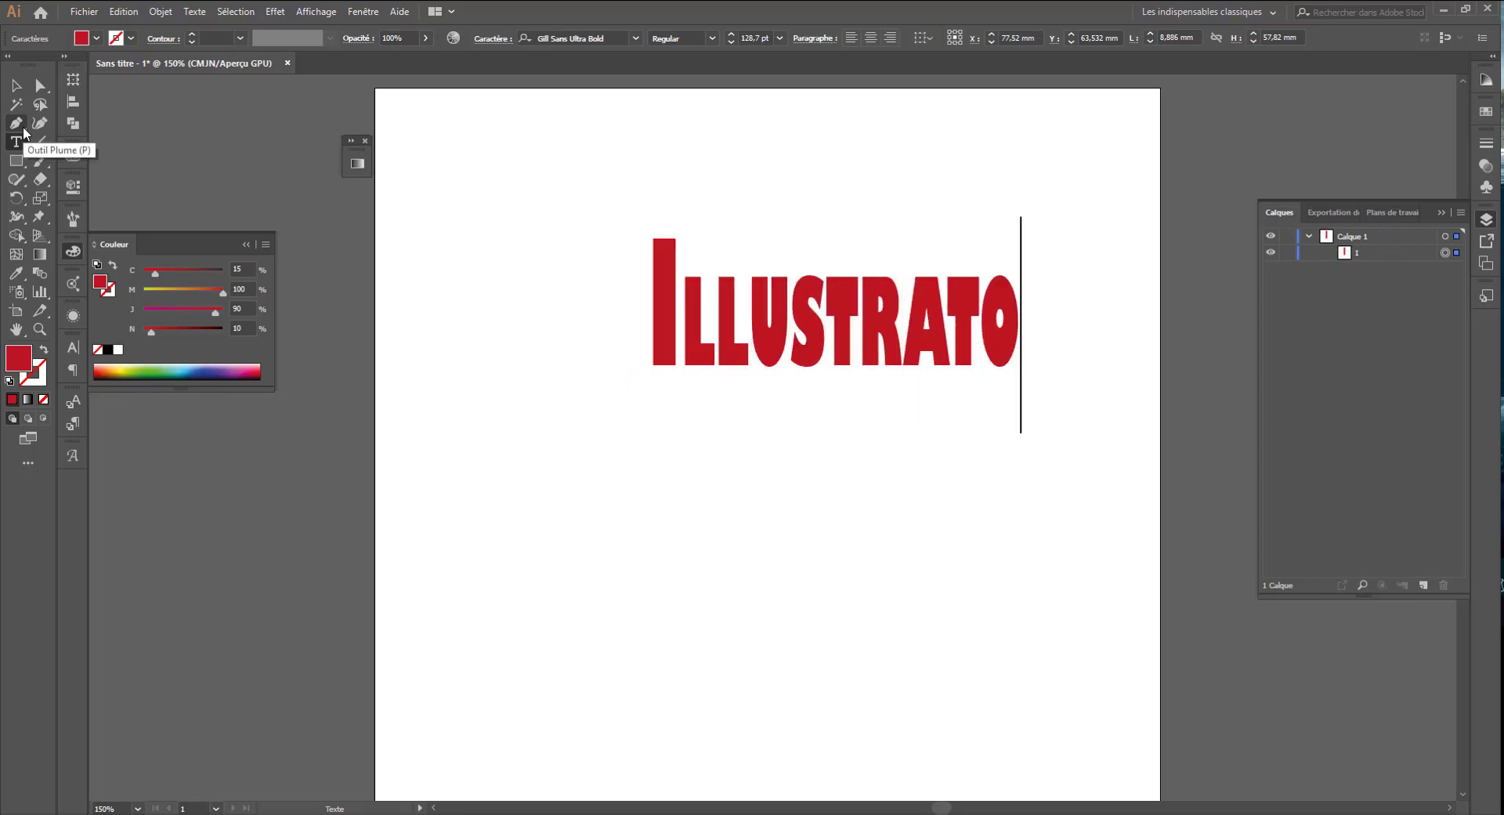
{"action": "left_click", "coordinate": [15, 84]}
{"action": "left_click_drag", "start_coordinate": [732, 310], "coordinate": [637, 358]}
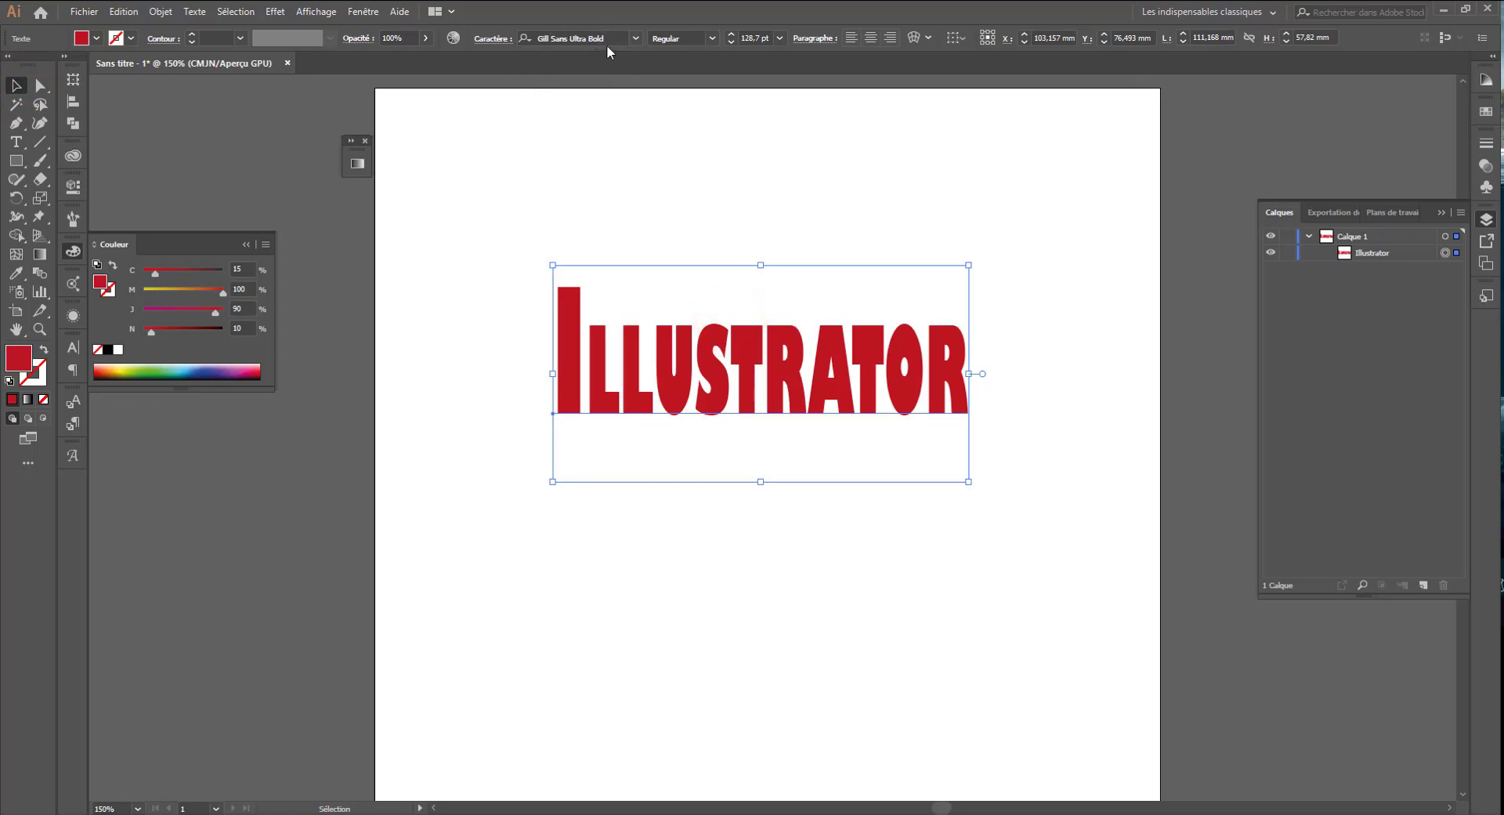
{"action": "left_click", "coordinate": [636, 39]}
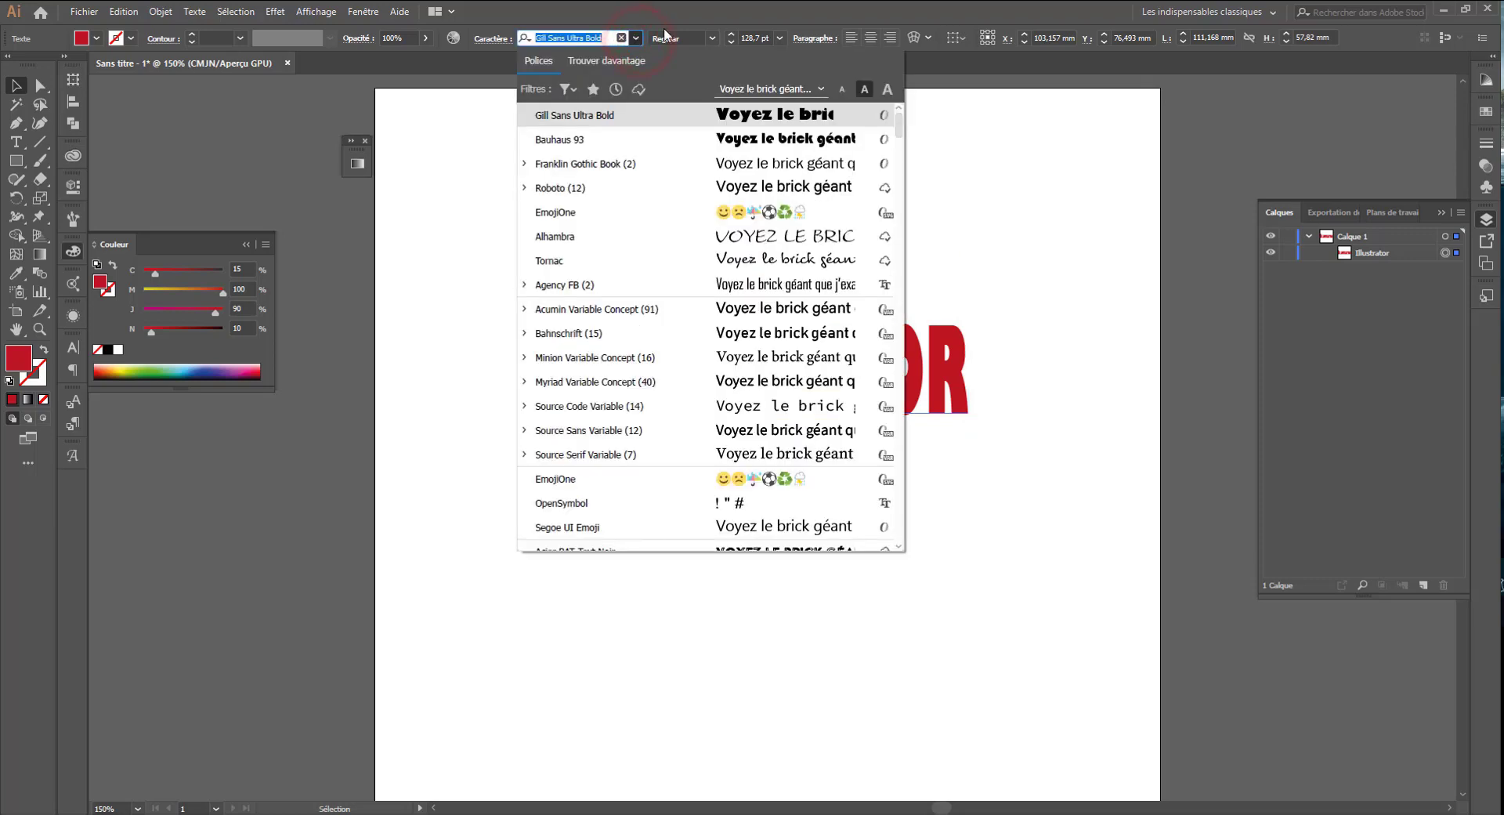
{"action": "left_click", "coordinate": [712, 39]}
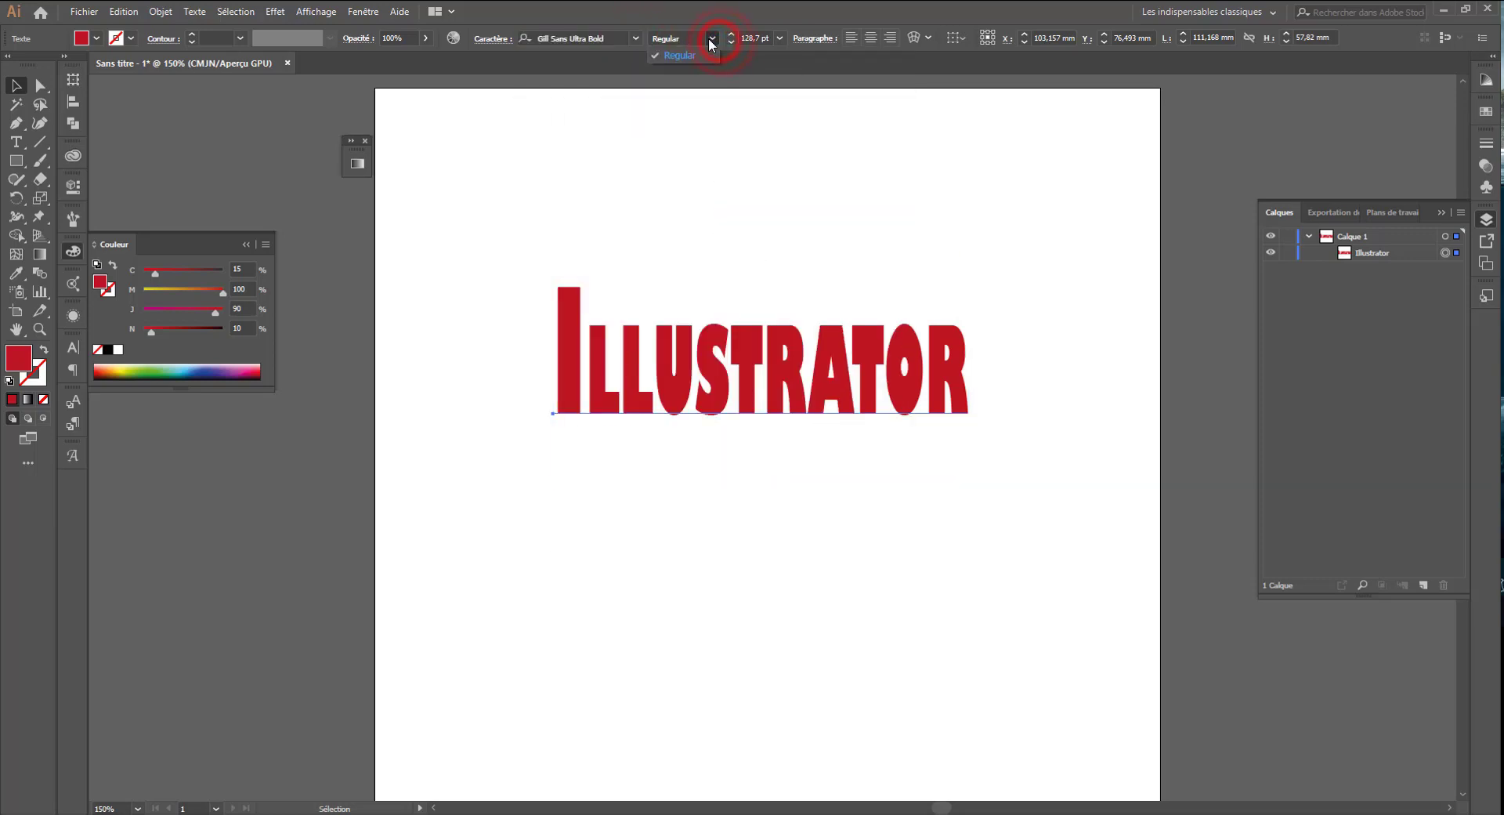
{"action": "left_click", "coordinate": [624, 38]}
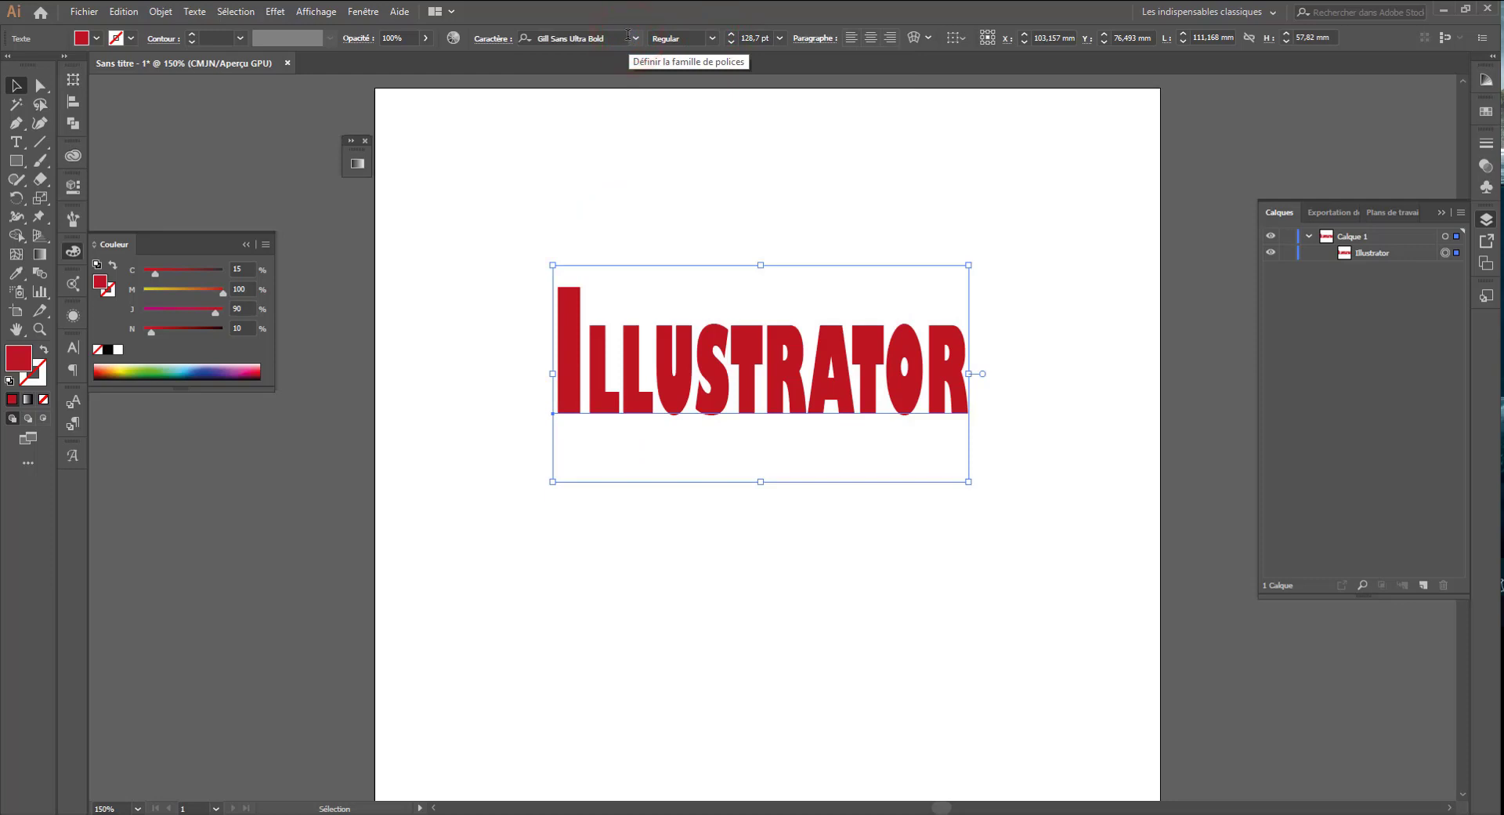
- Warp the text with the horizontal Montée style, 46% inflexion and -38% horizontal distortion
{"action": "left_click", "coordinate": [915, 39]}
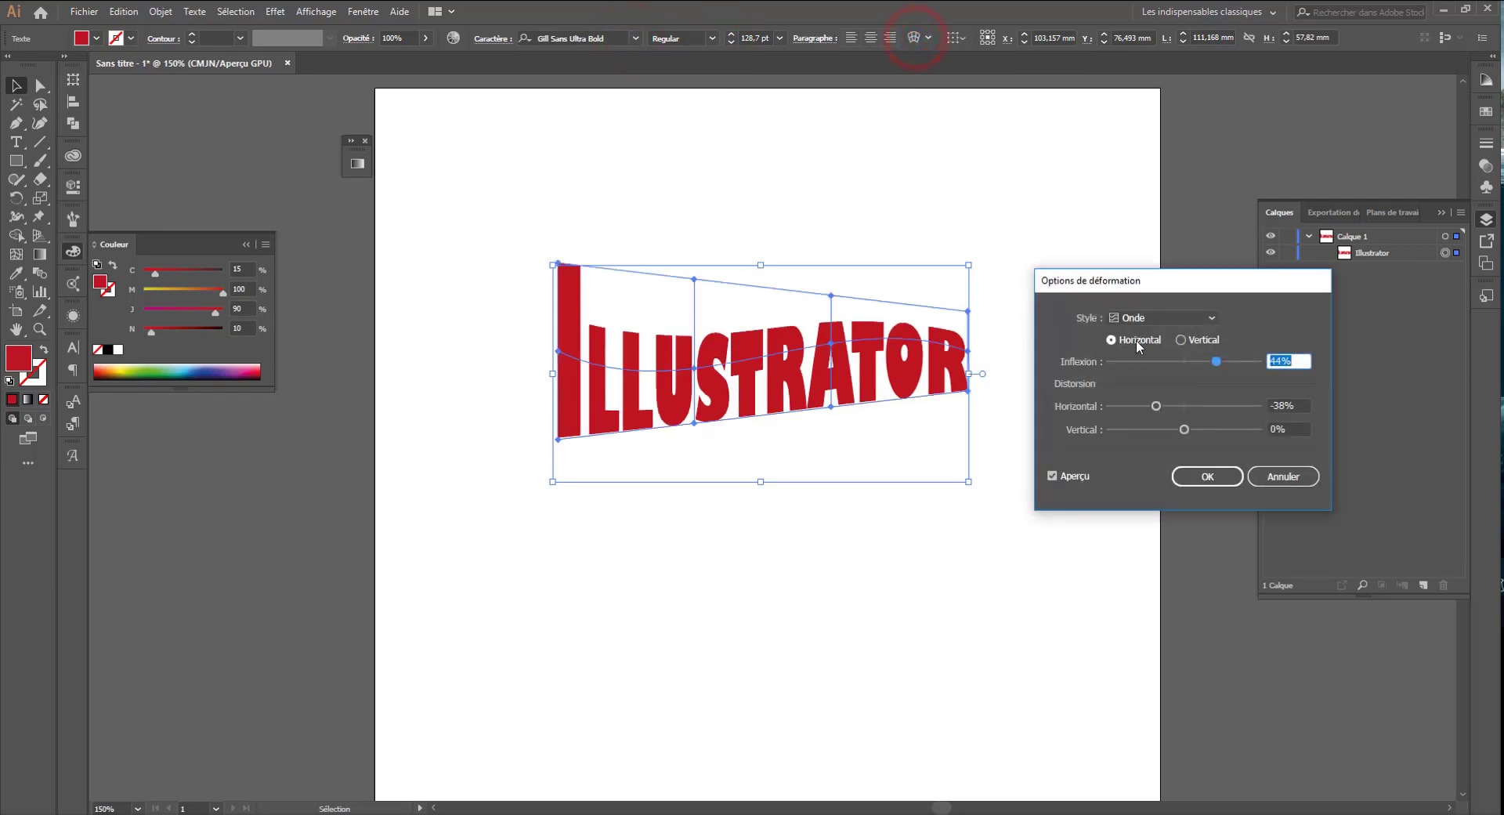
{"action": "left_click", "coordinate": [1179, 322]}
{"action": "left_click", "coordinate": [1154, 515]}
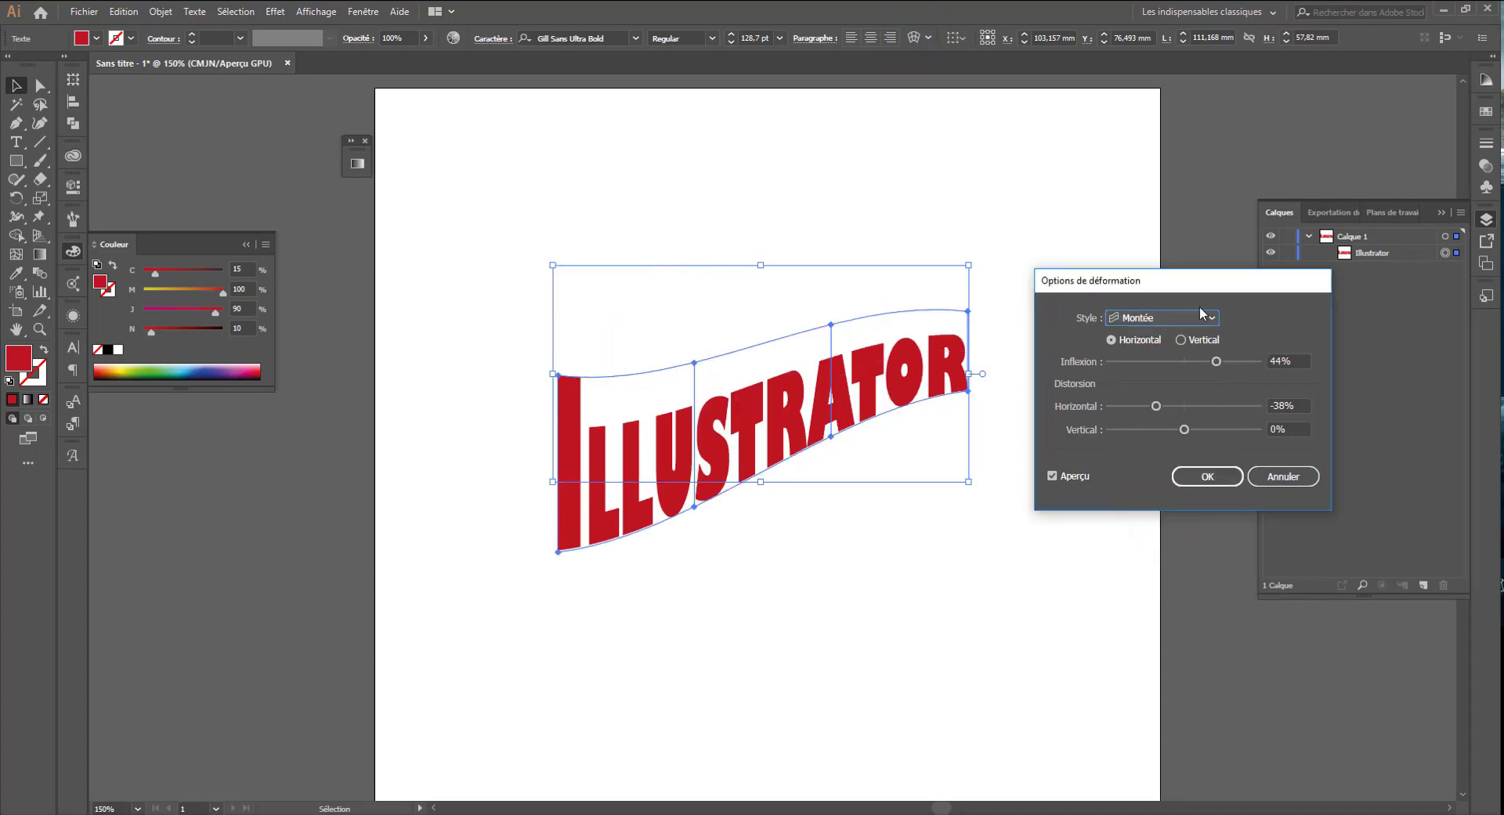
{"action": "left_click_drag", "start_coordinate": [1215, 361], "coordinate": [1218, 361]}
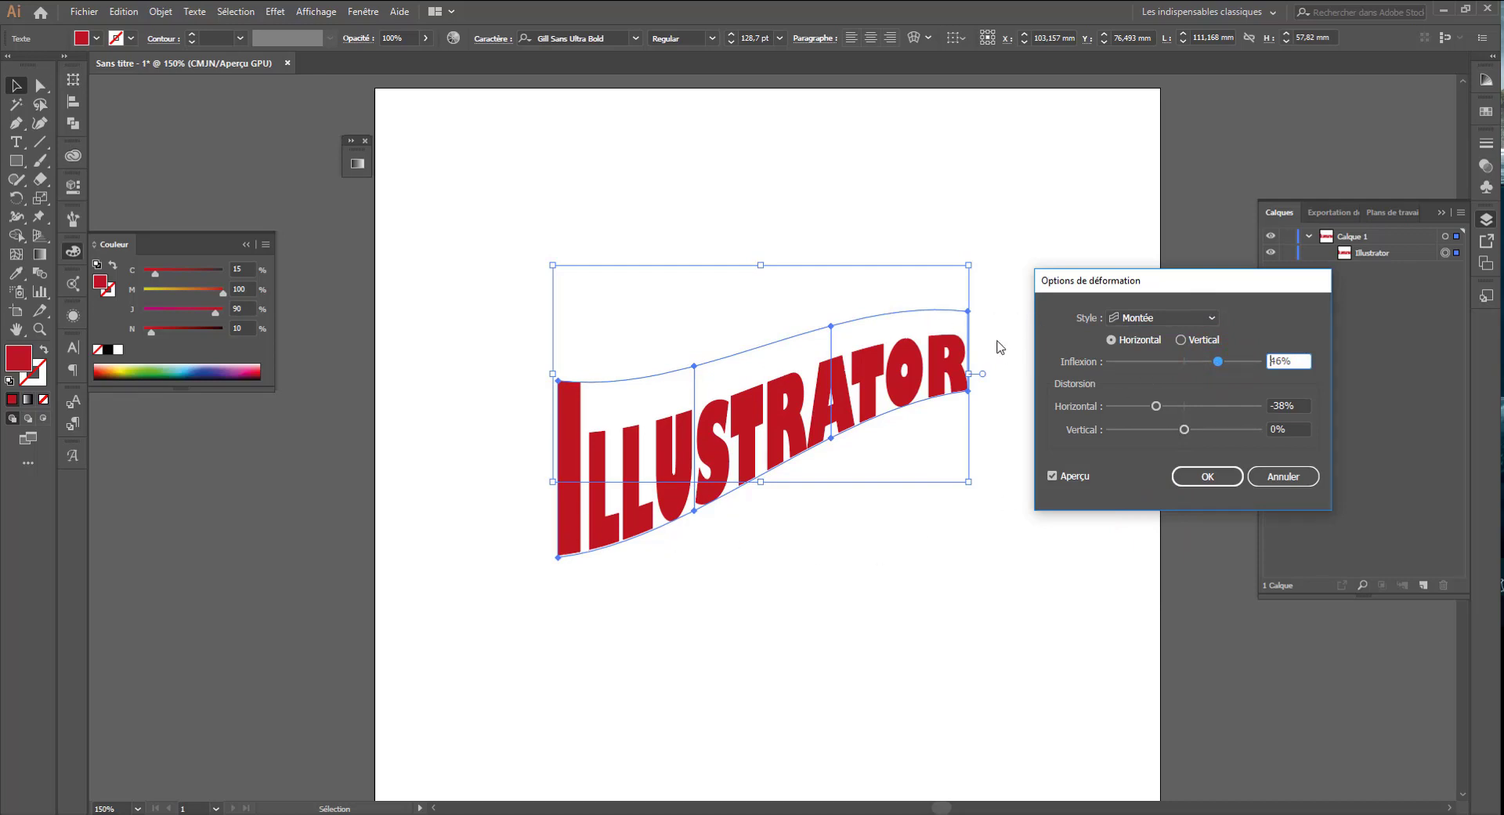
{"action": "left_click", "coordinate": [1196, 476]}
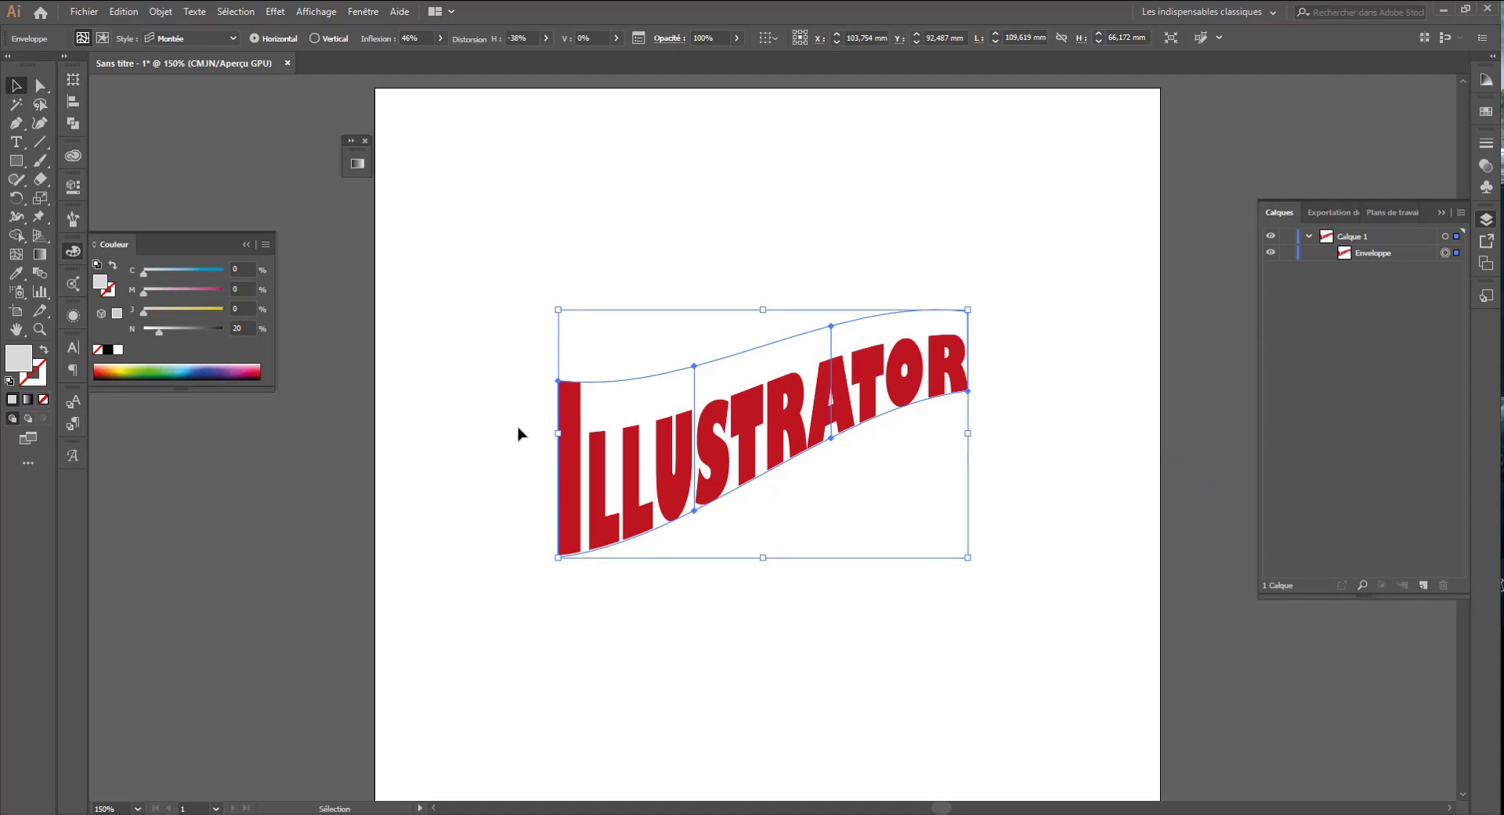
- Expand the warped text's object and fill into editable shapes and select the resulting group
{"action": "left_click", "coordinate": [156, 13]}
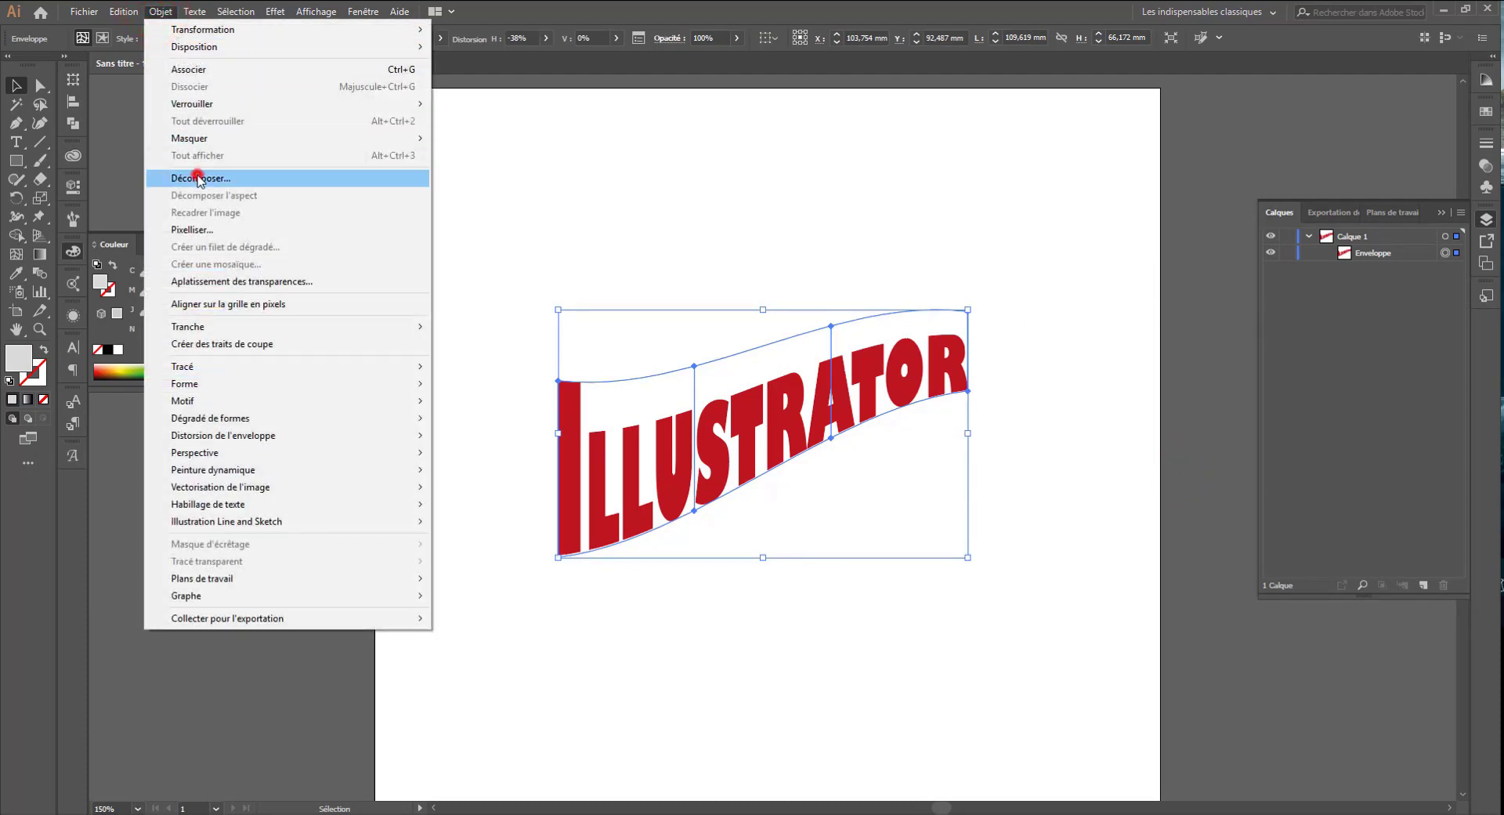
{"action": "left_click", "coordinate": [197, 176]}
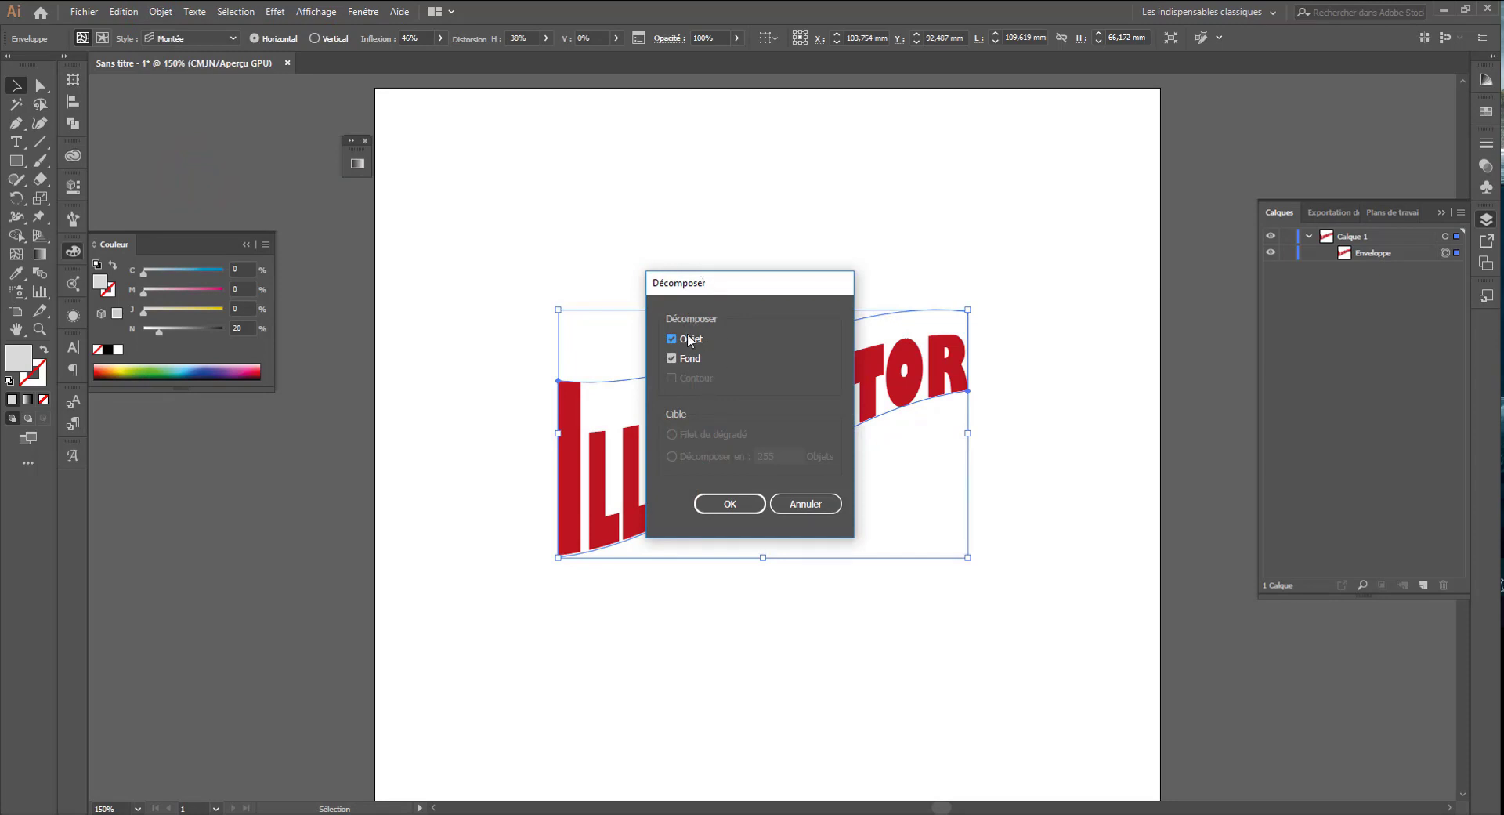
{"action": "left_click", "coordinate": [740, 507]}
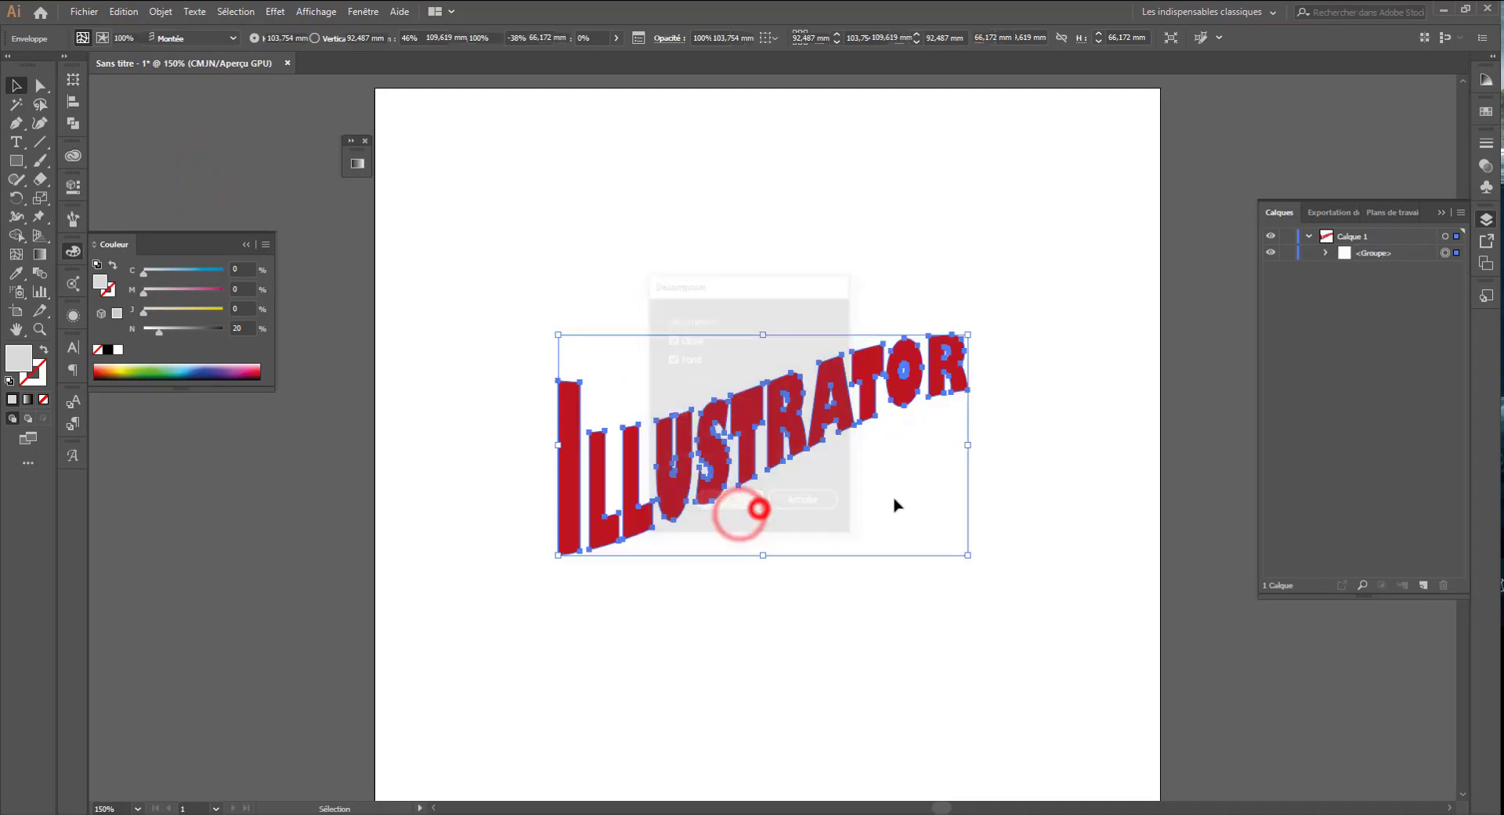
{"action": "left_click", "coordinate": [980, 497]}
{"action": "left_click", "coordinate": [833, 424]}
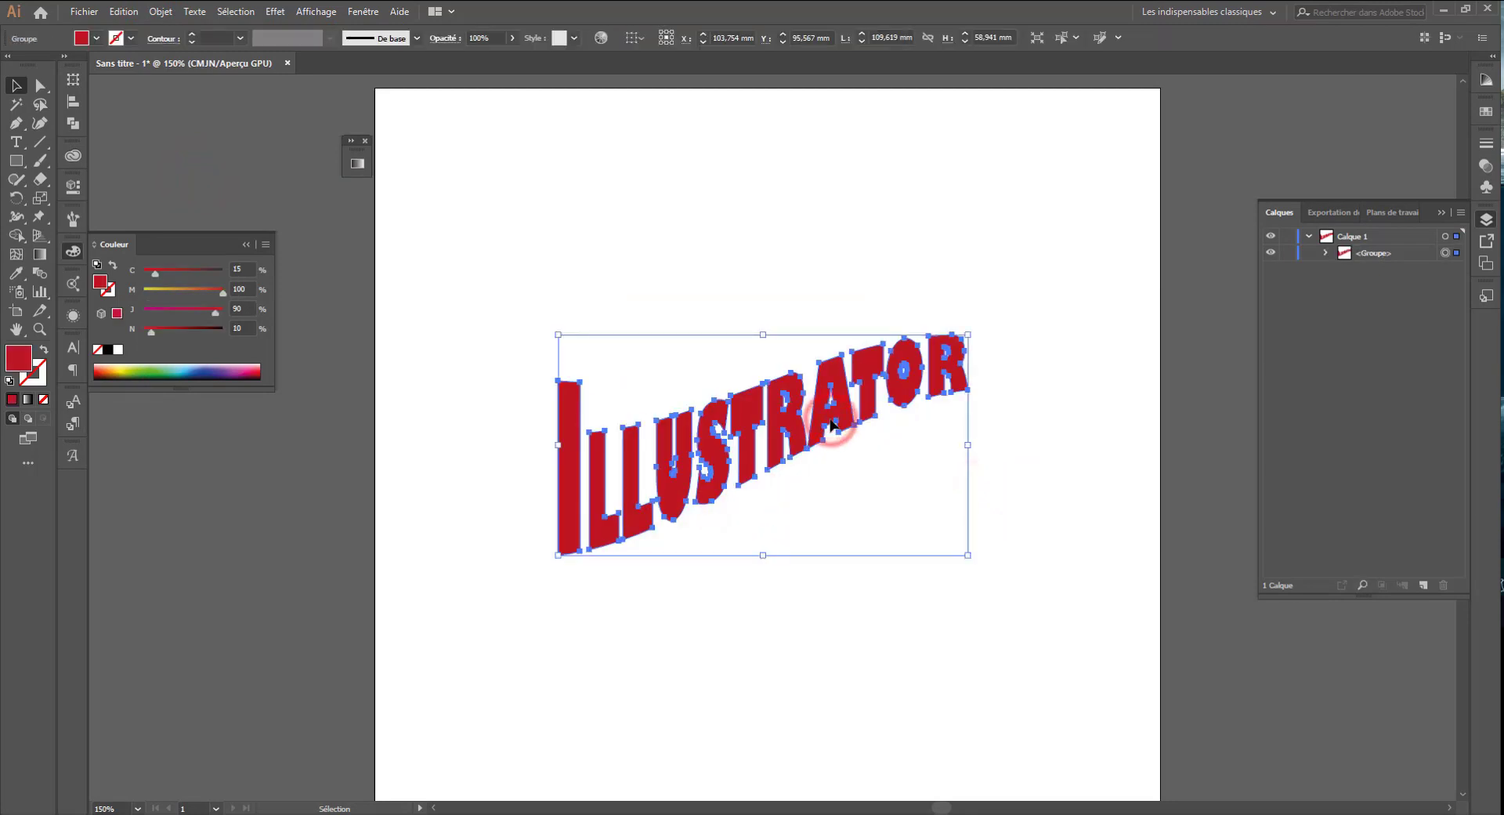
- Duplicate the lettering group and offset one copy about 5.5 mm up and 5.5 mm to the left
{"action": "left_click_drag", "start_coordinate": [1390, 253], "coordinate": [1418, 578]}
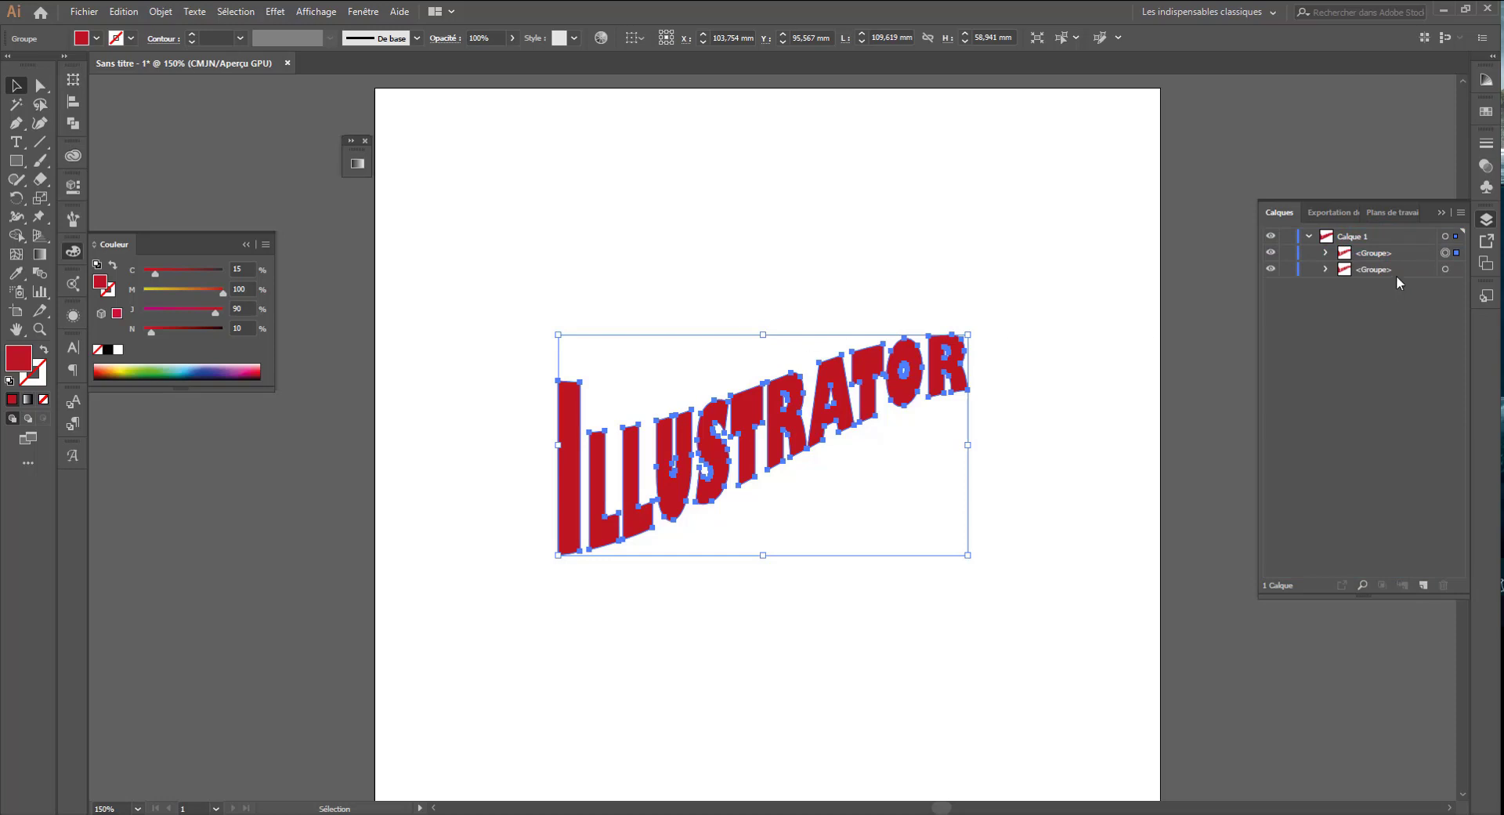
{"action": "left_click", "coordinate": [1445, 268]}
{"action": "left_click_drag", "start_coordinate": [824, 375], "coordinate": [804, 350]}
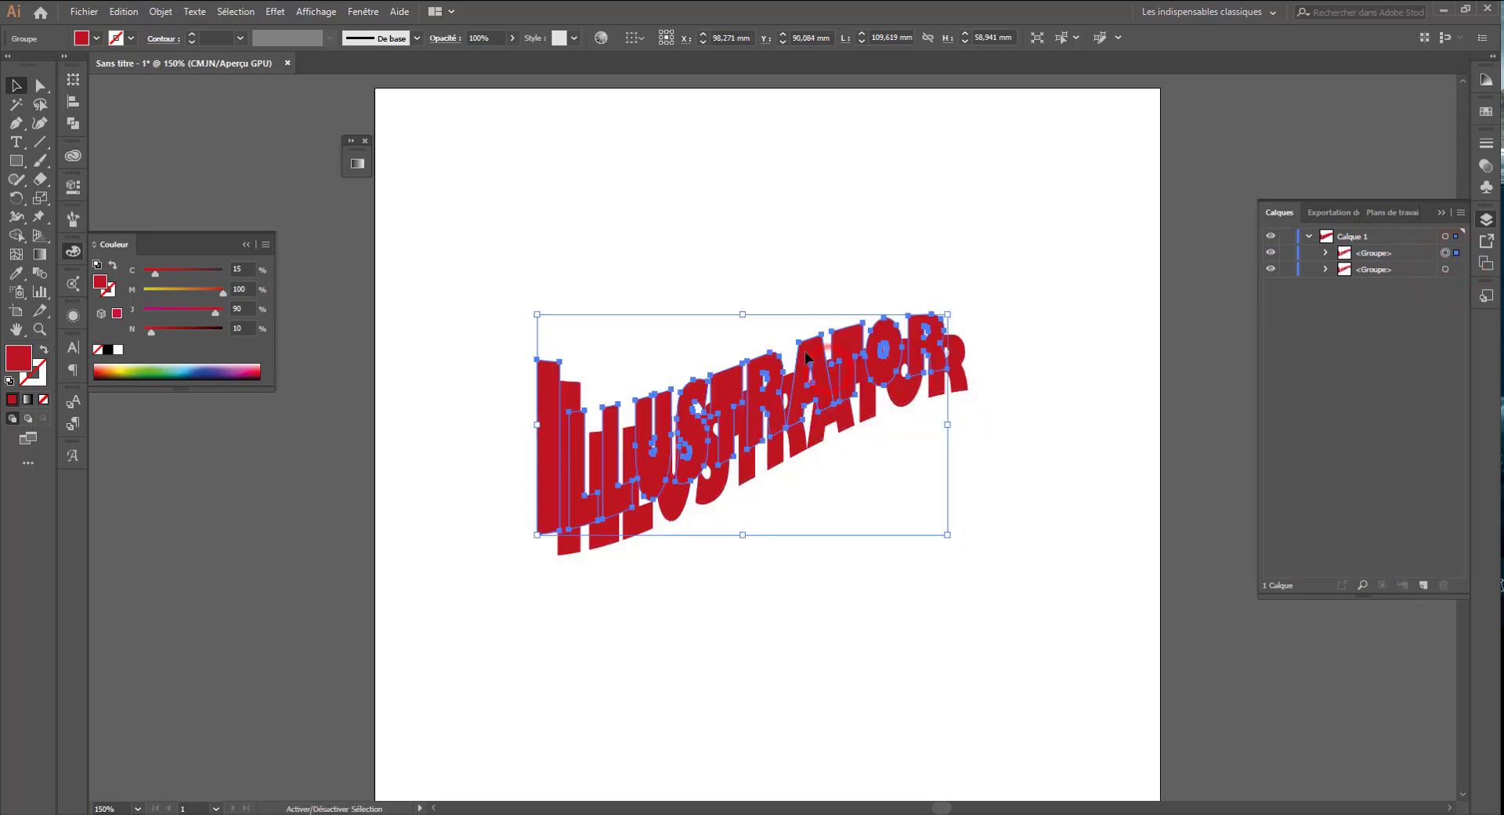
- Place the offset copy behind the original lettering and fill it with black
{"action": "left_click", "coordinate": [1267, 257]}
{"action": "left_click_drag", "start_coordinate": [1376, 256], "coordinate": [1376, 276]}
{"action": "left_click", "coordinate": [1446, 269]}
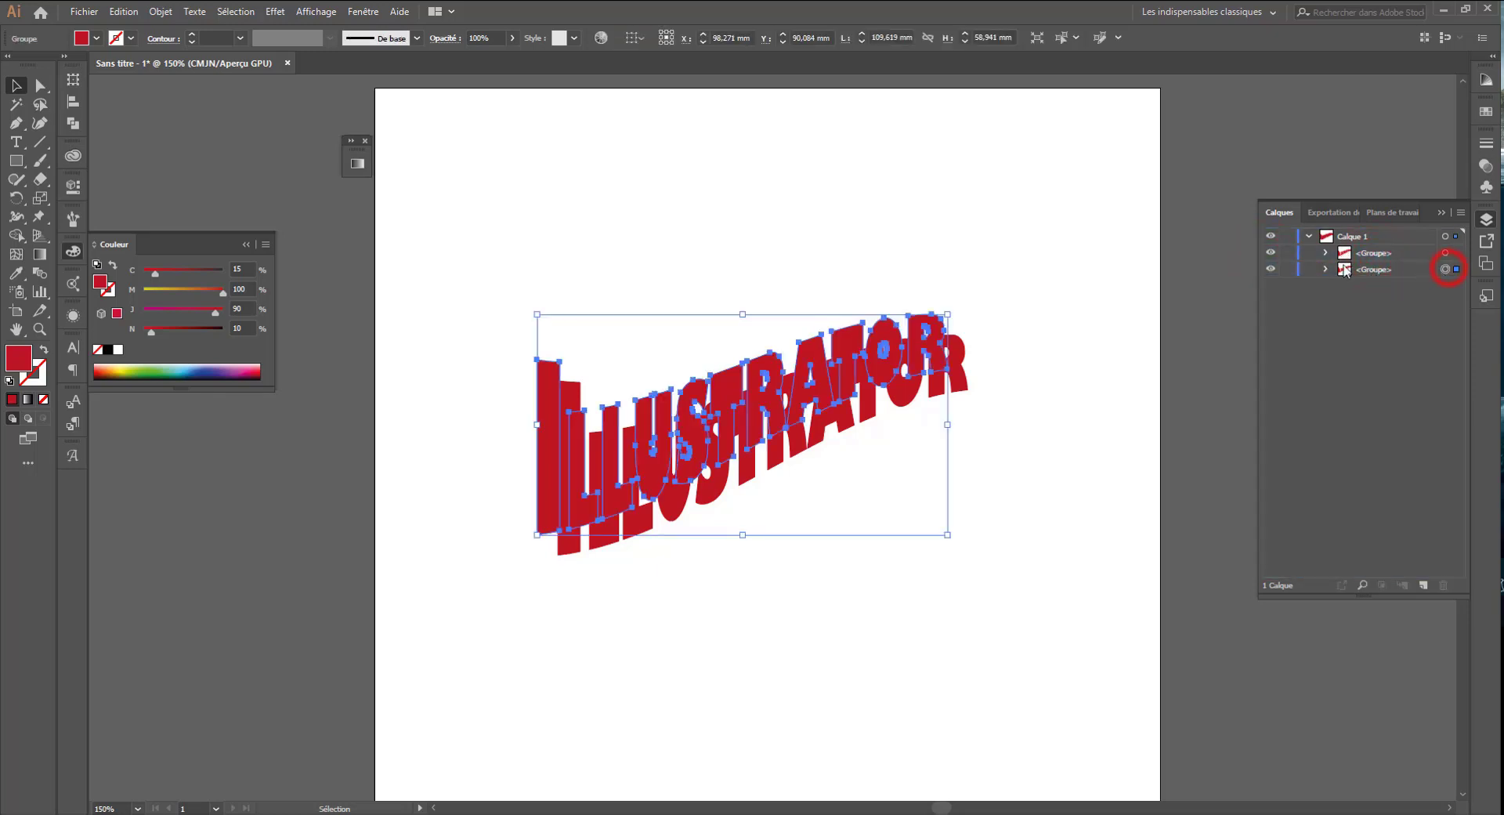
{"action": "left_click", "coordinate": [107, 349]}
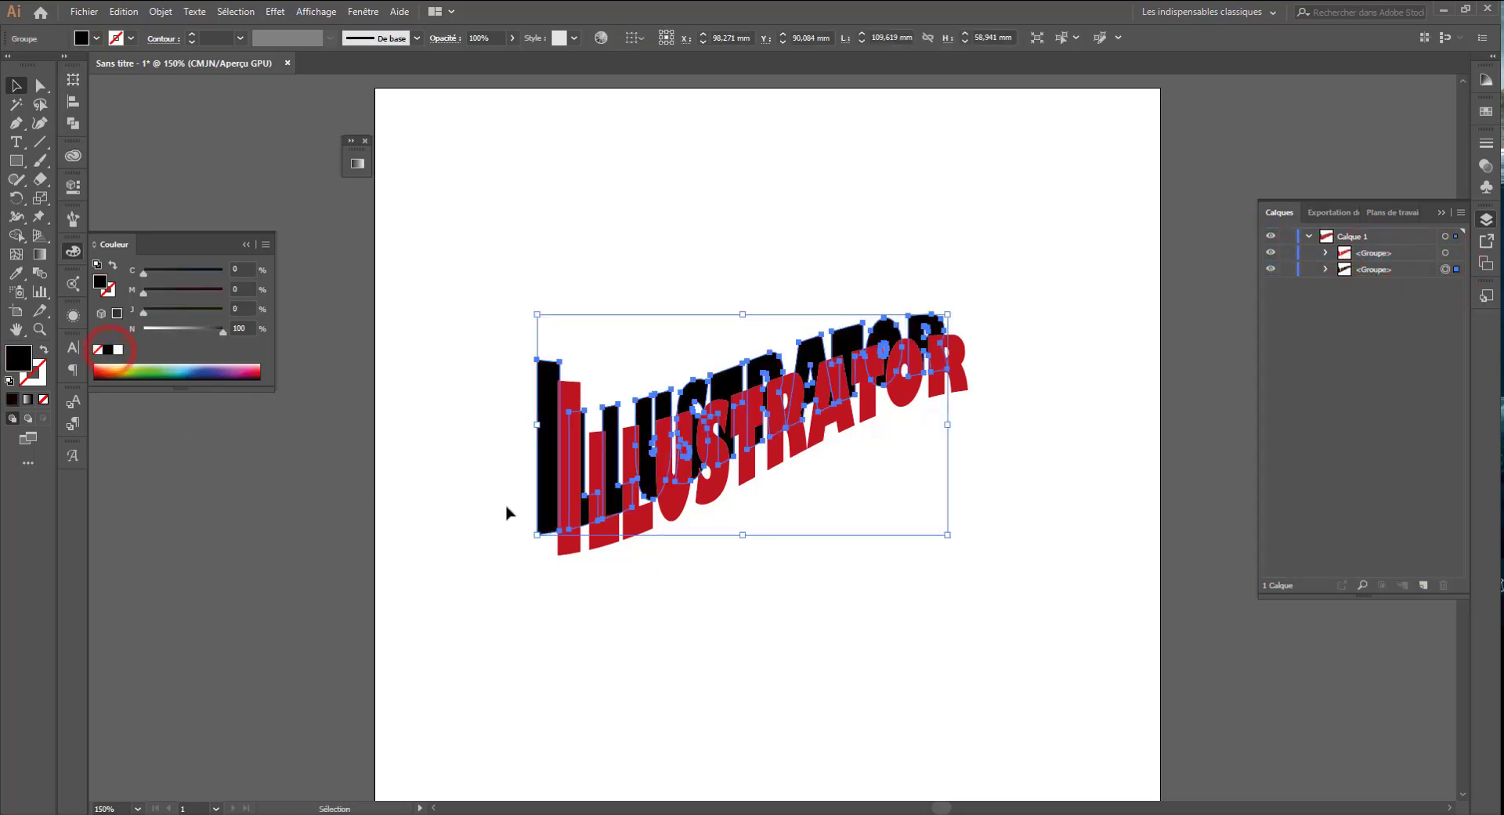
- Move the black copy up and to the right so it stands almost straight above the red lettering
{"action": "left_click", "coordinate": [439, 491]}
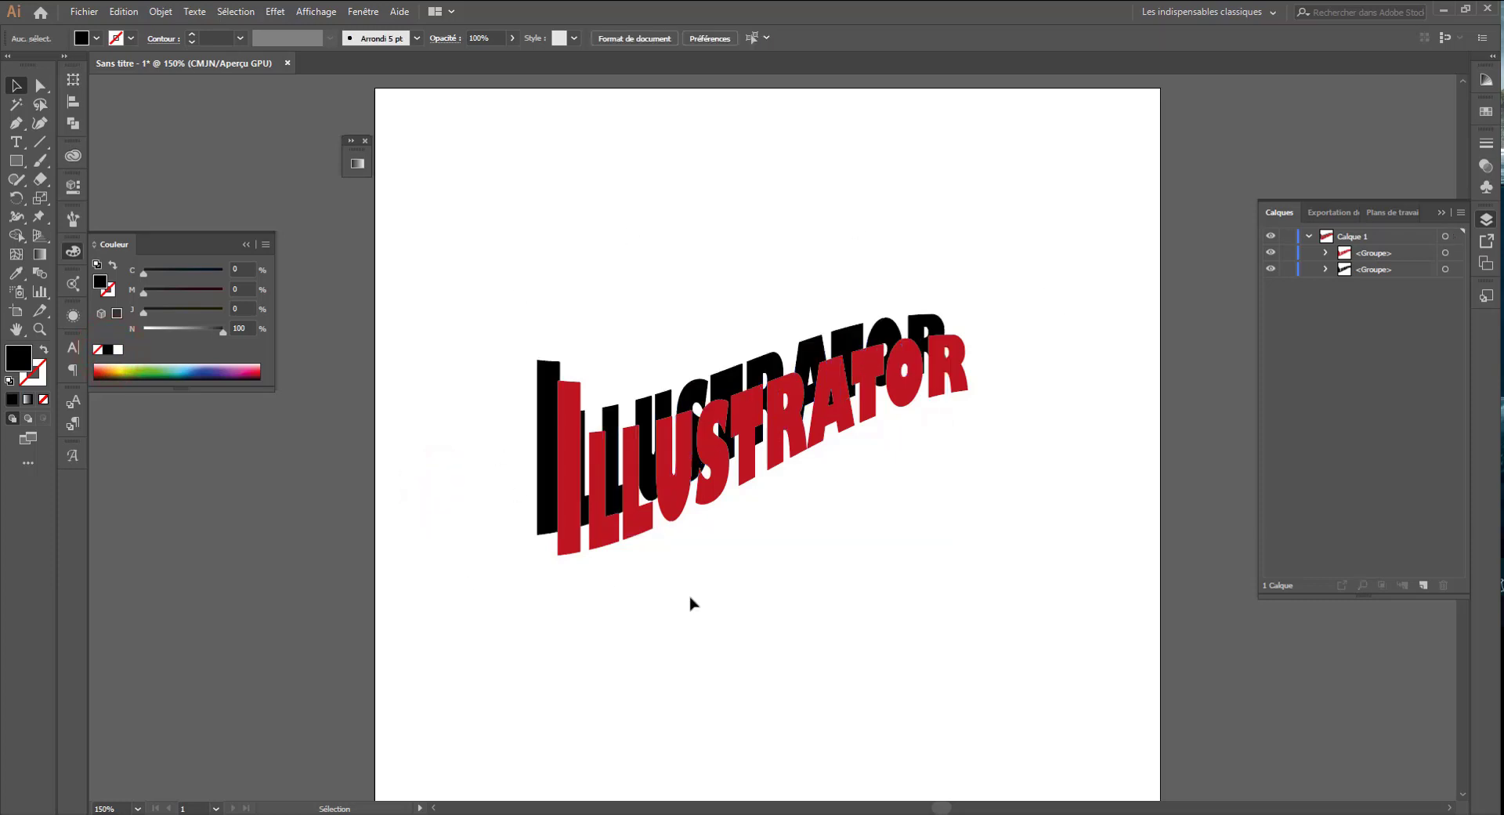
{"action": "left_click_drag", "start_coordinate": [548, 373], "coordinate": [574, 347]}
{"action": "left_click", "coordinate": [351, 593]}
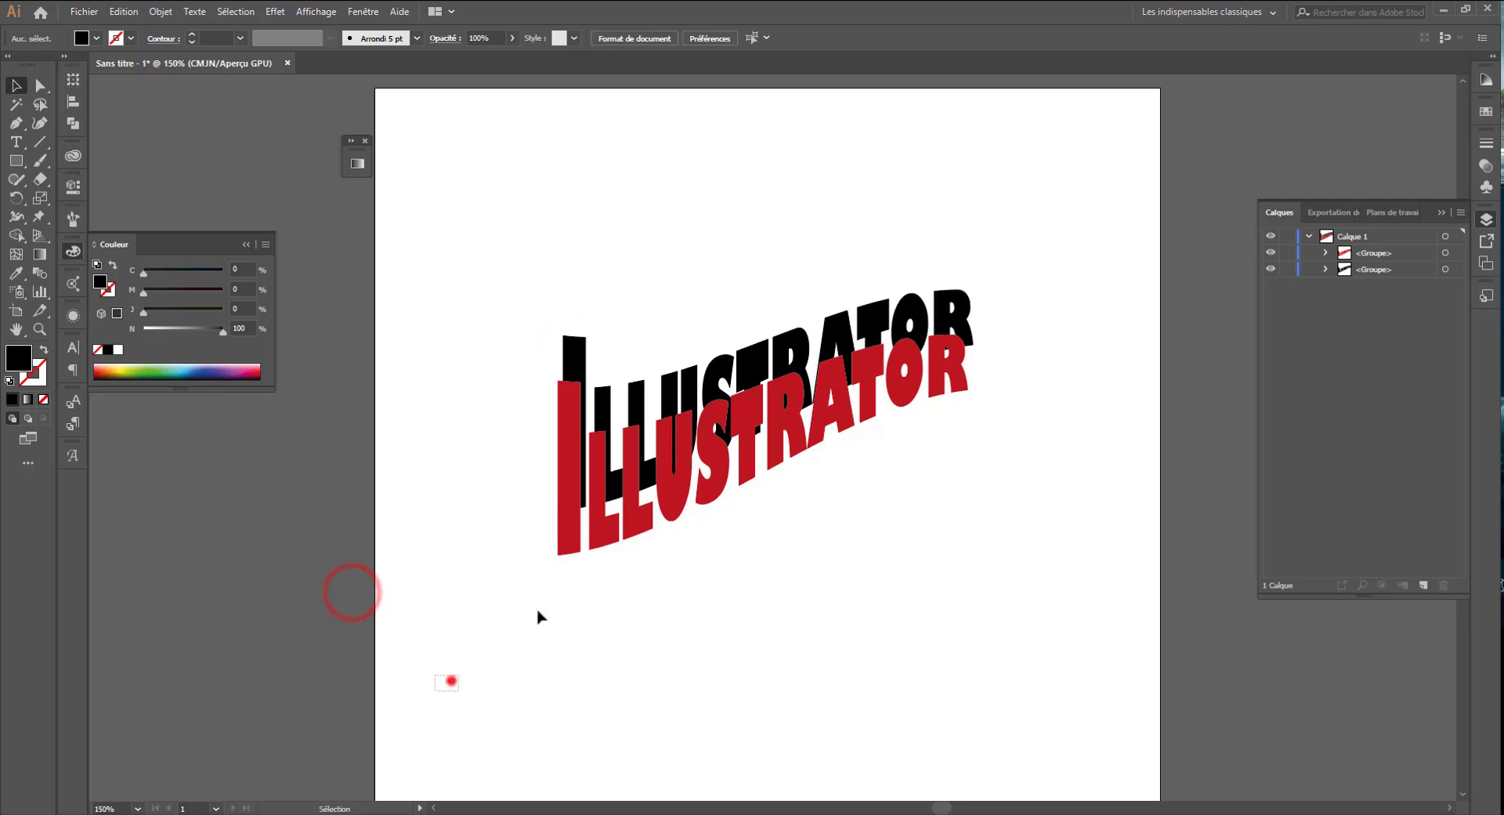
- Select both letterings and set the blend options to Etapes with 100 steps
{"action": "left_click_drag", "start_coordinate": [451, 680], "coordinate": [1008, 319]}
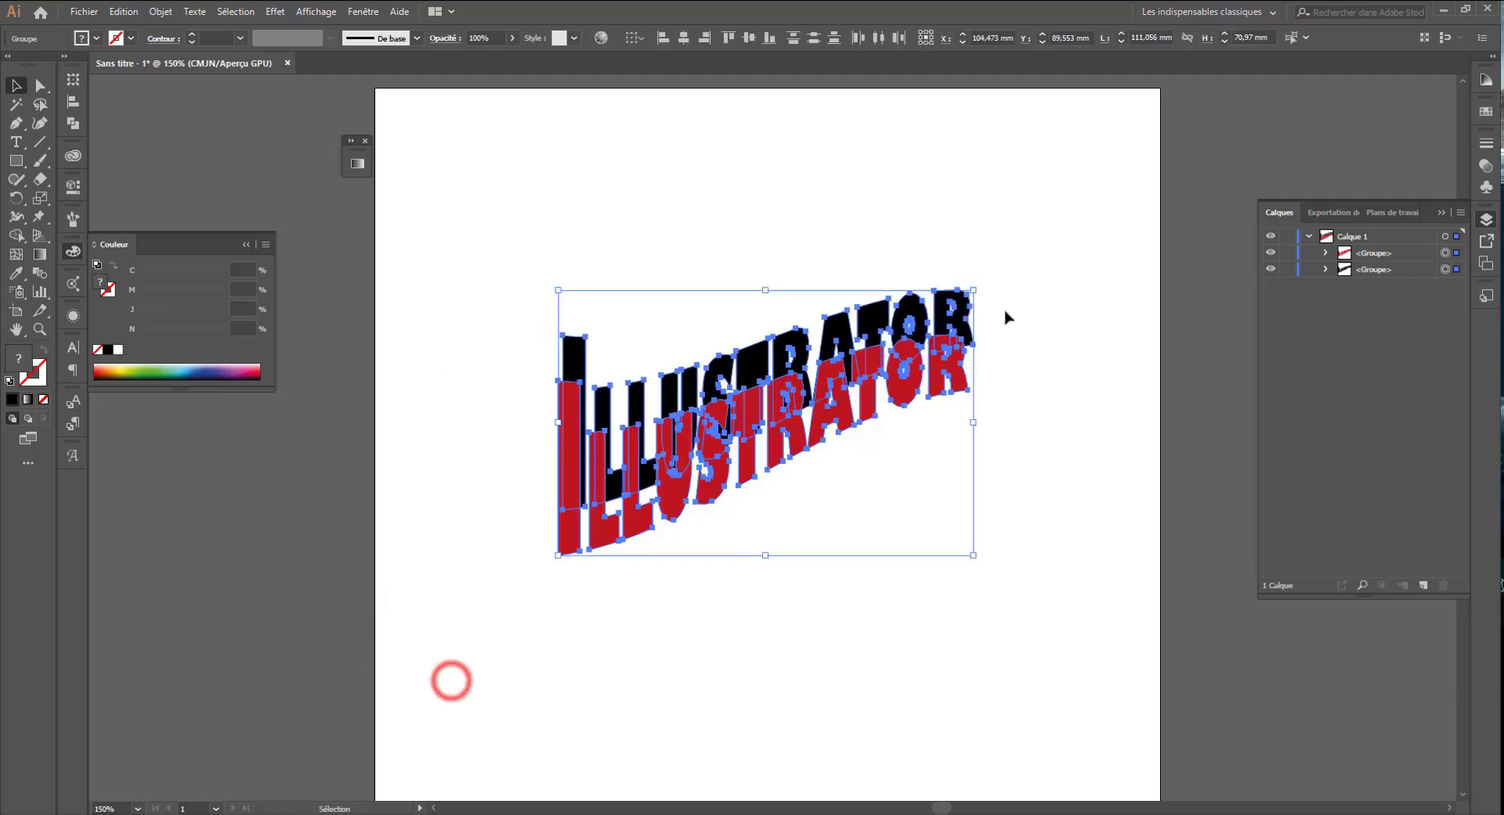
{"action": "double_click", "coordinate": [39, 276]}
{"action": "left_click", "coordinate": [421, 293]}
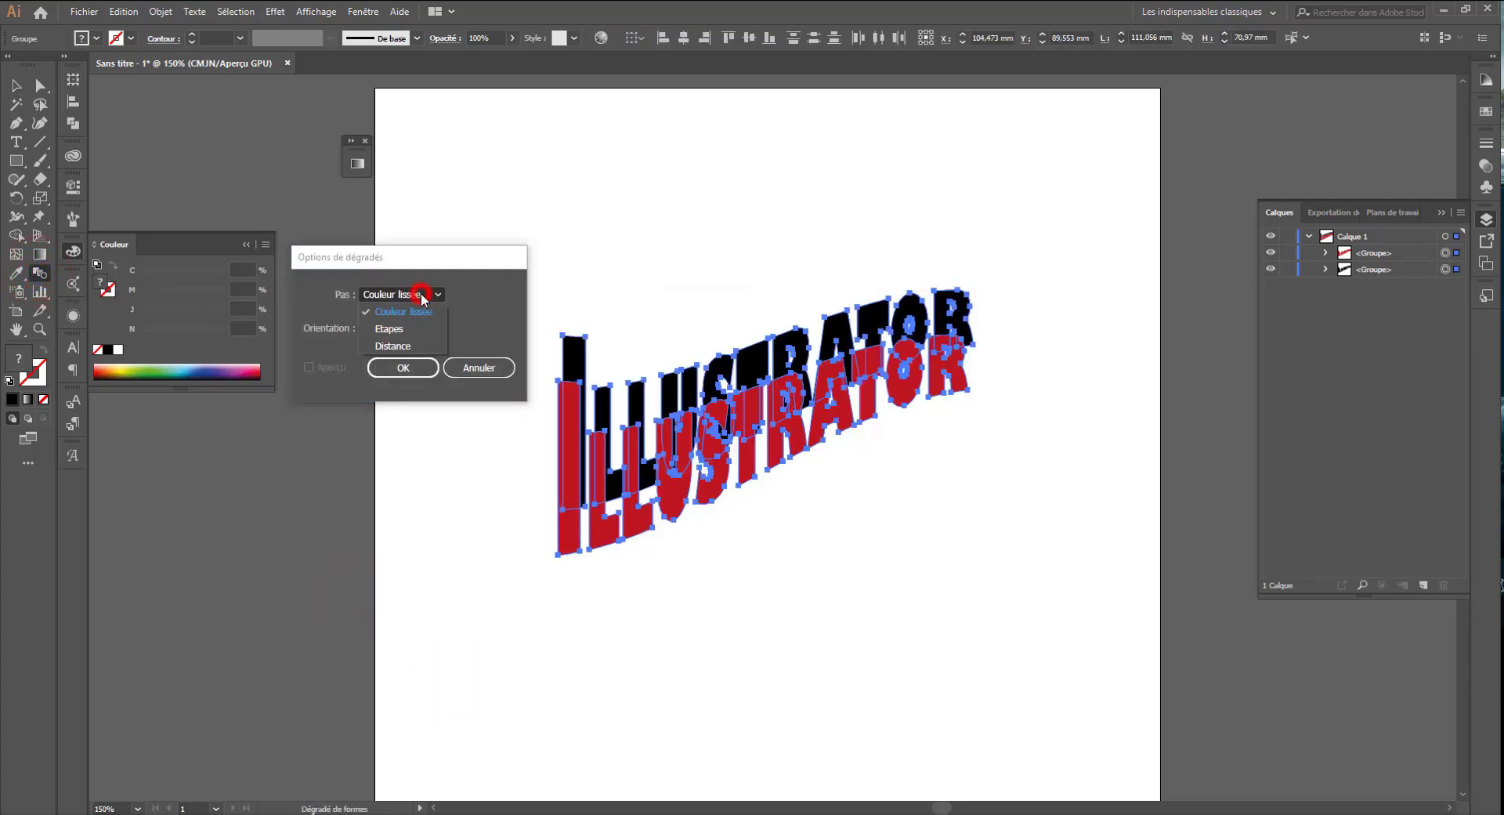
{"action": "left_click", "coordinate": [378, 329]}
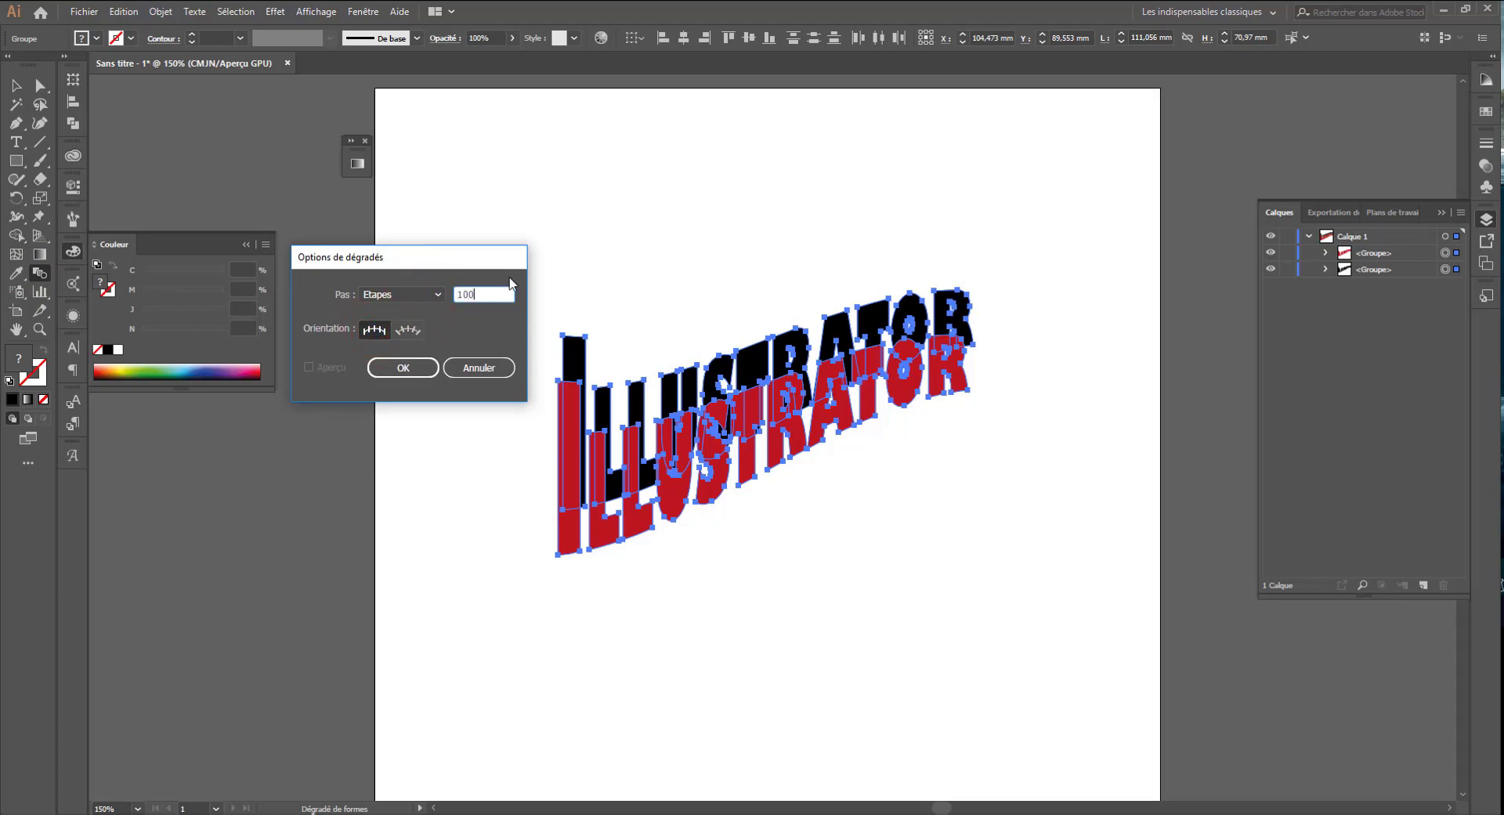
{"action": "left_click", "coordinate": [415, 366]}
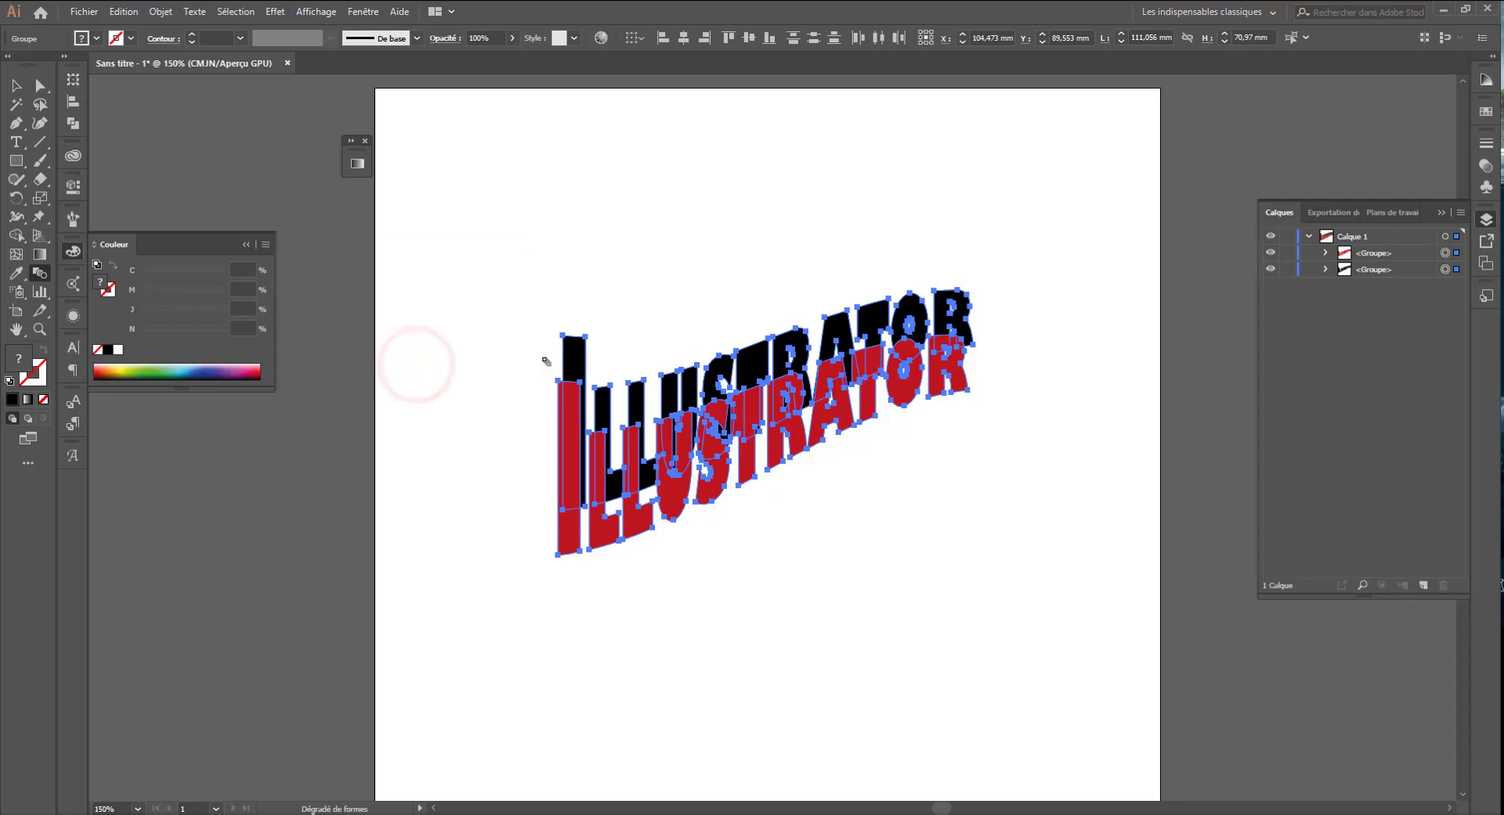
- Blend the black lettering into the red one, starting from their letter I
{"action": "left_click", "coordinate": [140, 12]}
{"action": "left_click", "coordinate": [125, 12]}
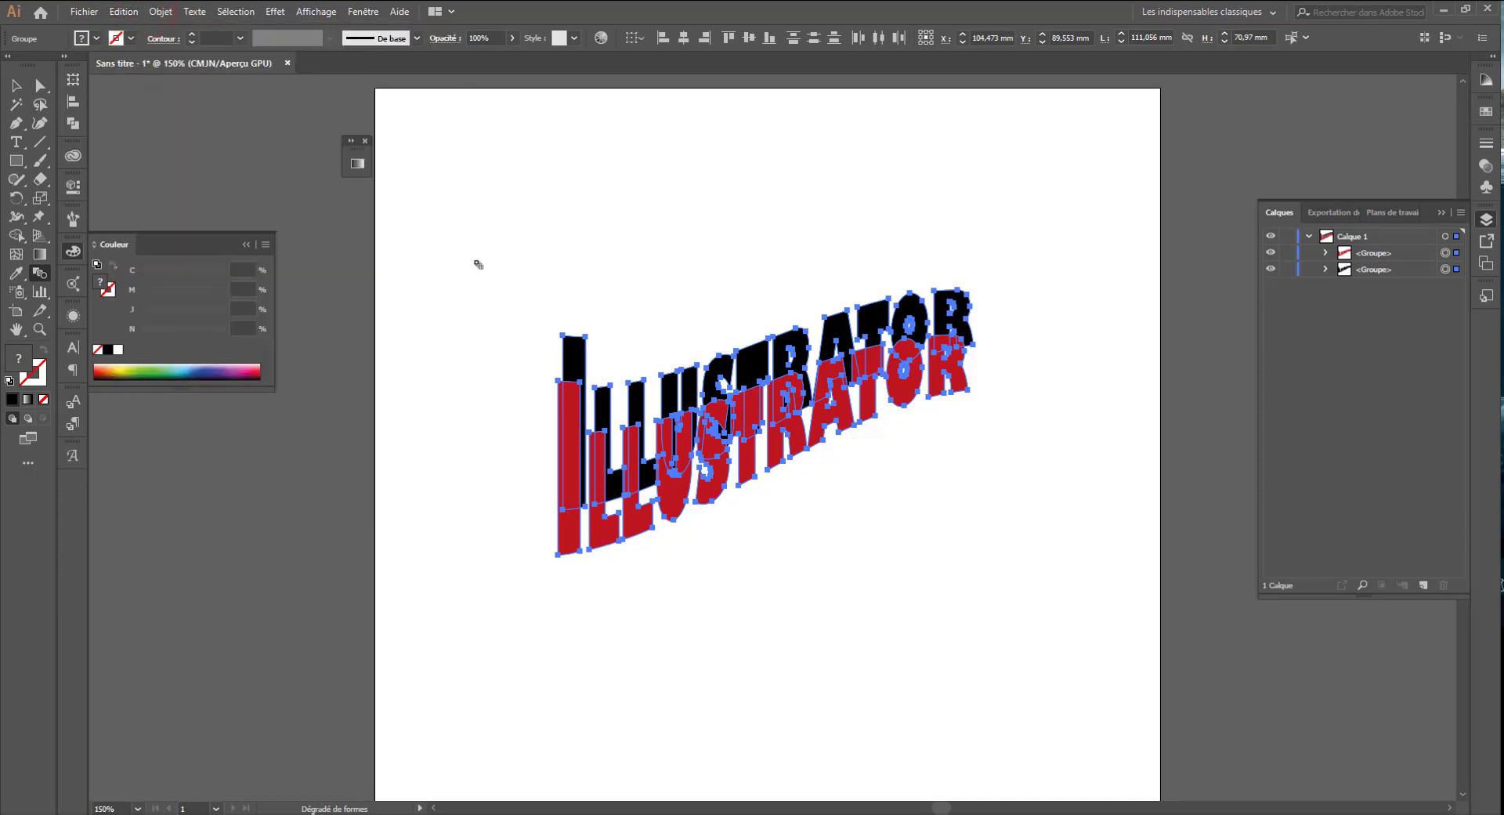
{"action": "left_click", "coordinate": [571, 343]}
{"action": "left_click", "coordinate": [558, 405]}
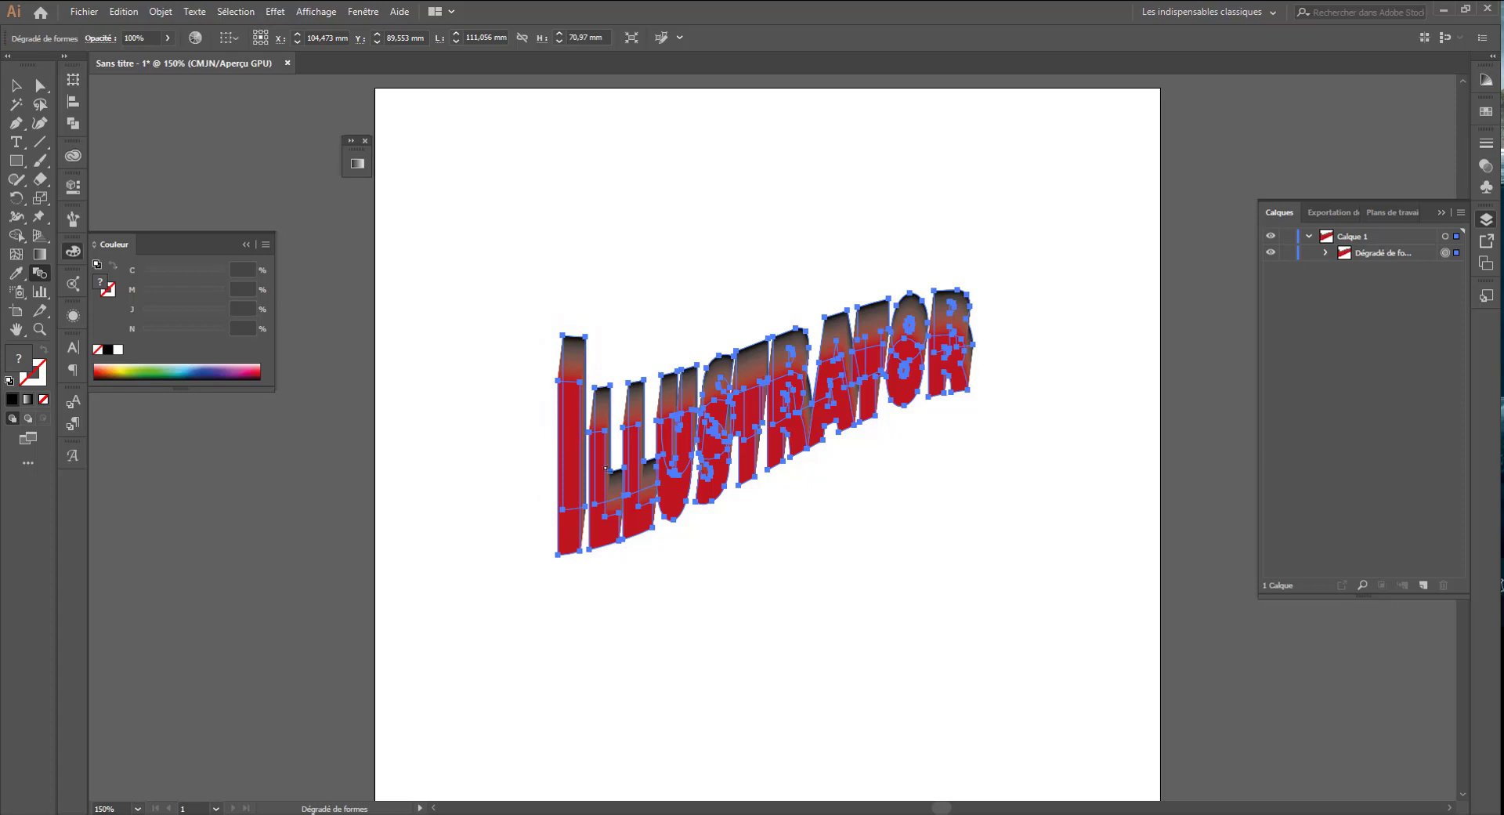
- Move the blended lettering about 8 mm to the left with Direct Selection
{"action": "left_click", "coordinate": [40, 85]}
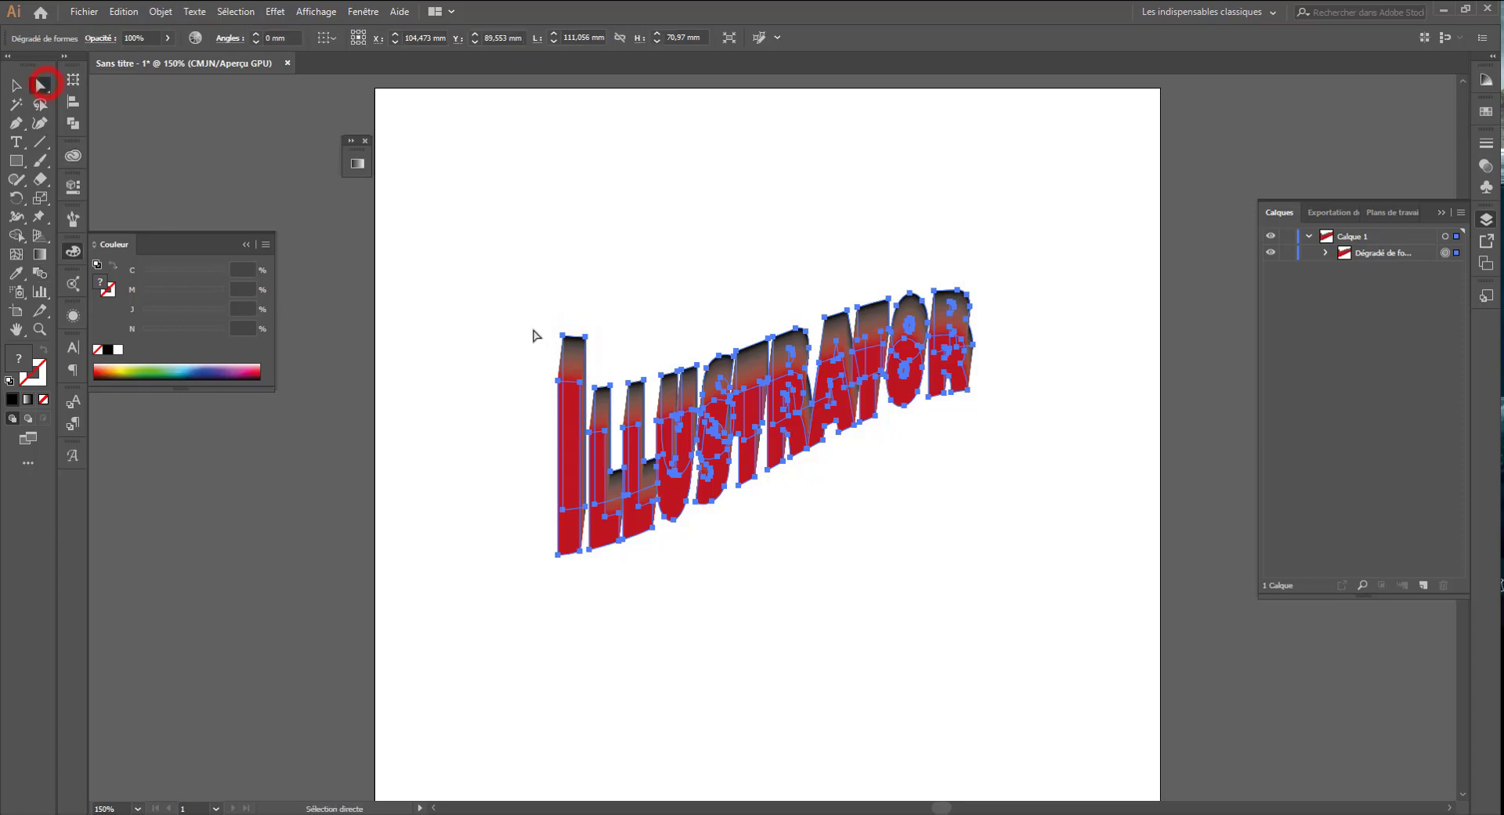
{"action": "left_click_drag", "start_coordinate": [578, 343], "coordinate": [545, 352]}
{"action": "left_click", "coordinate": [547, 308]}
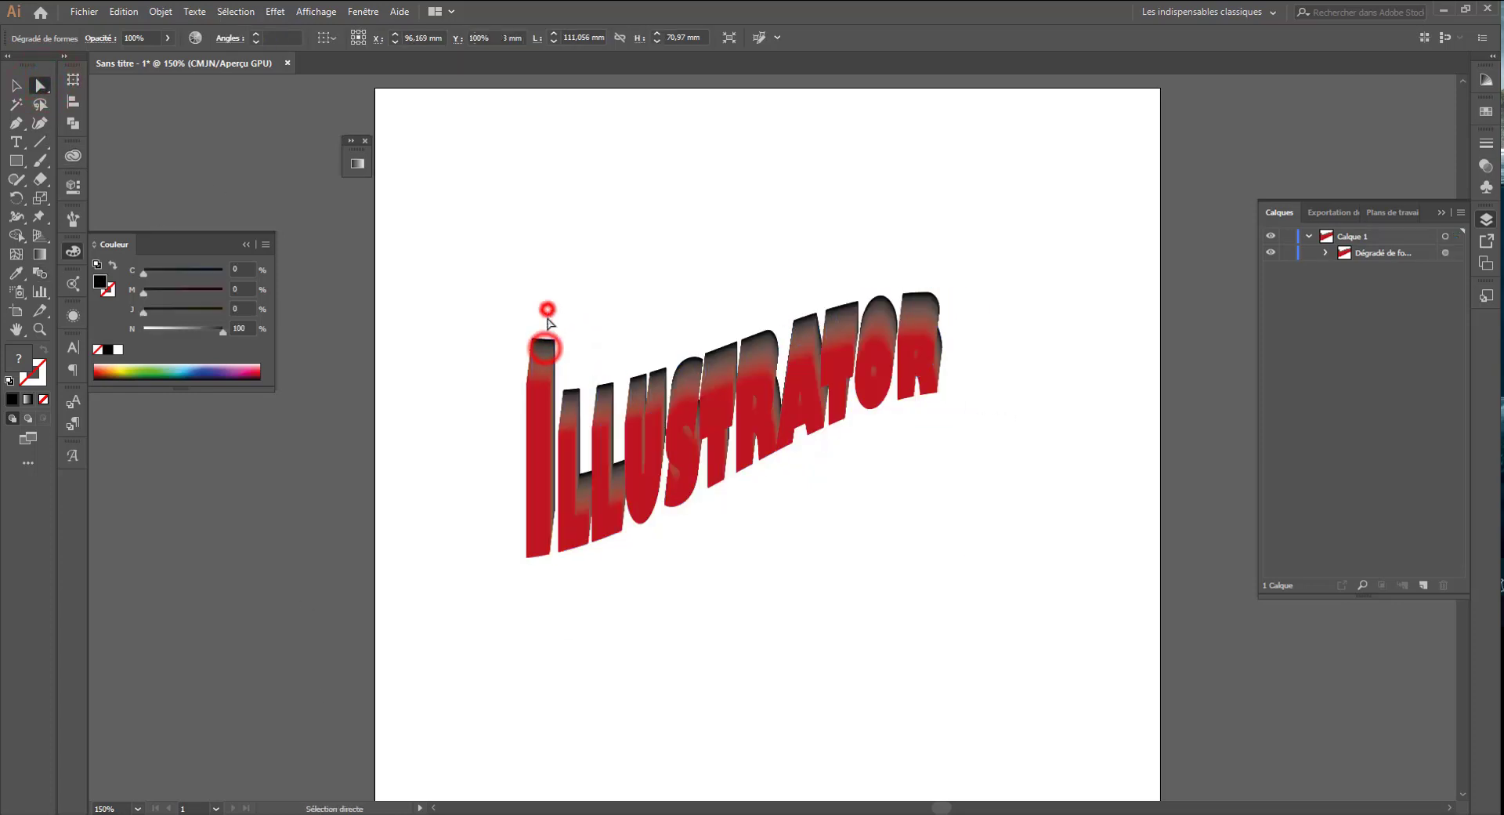
- Move the black rear lettering of the blend about 9 mm to the left
{"action": "left_click", "coordinate": [552, 358]}
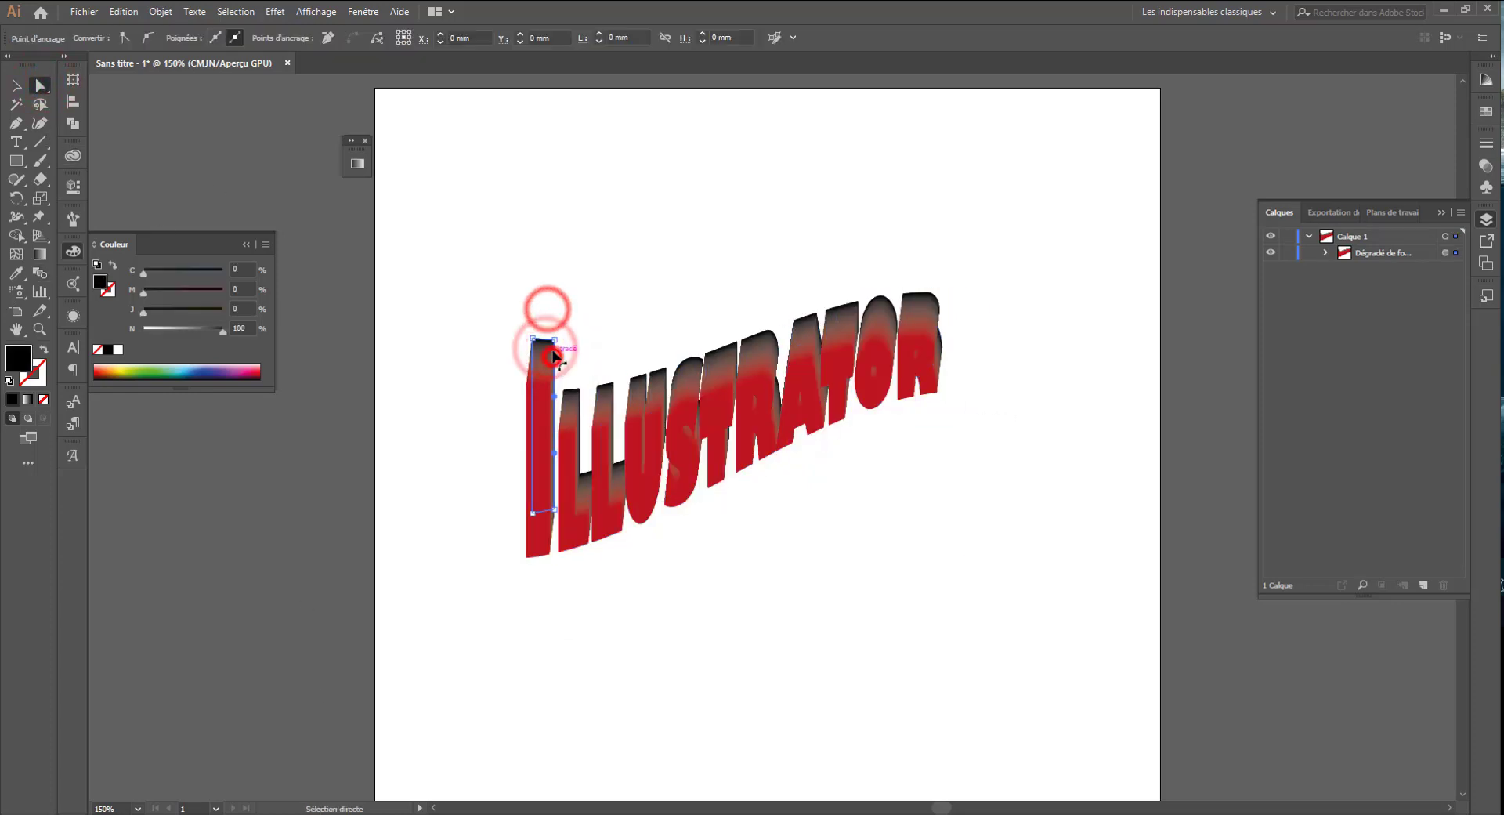
{"action": "left_click", "coordinate": [1323, 253]}
{"action": "left_click", "coordinate": [1446, 285]}
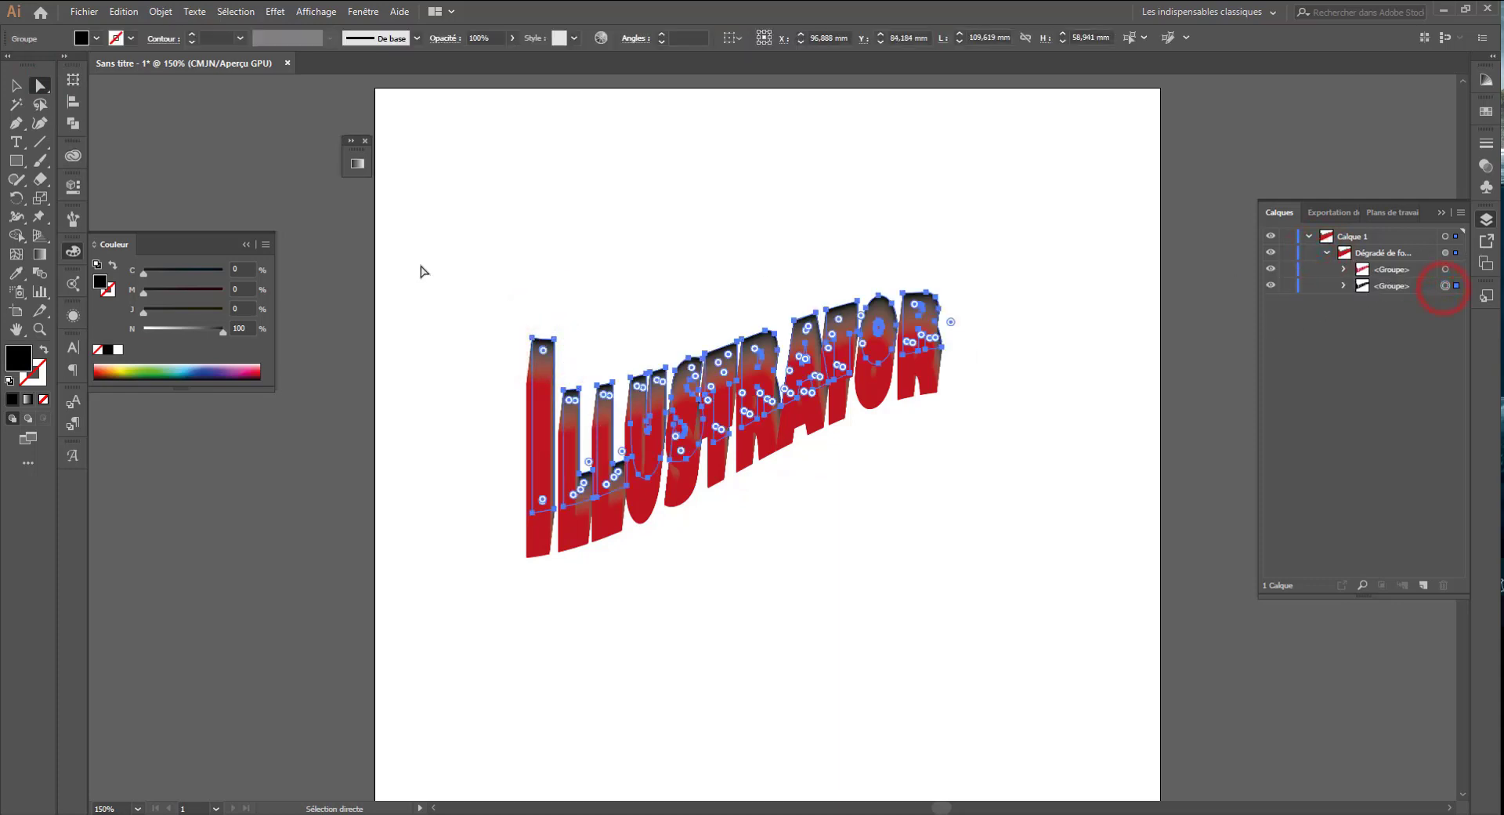
{"action": "left_click_drag", "start_coordinate": [543, 359], "coordinate": [510, 362]}
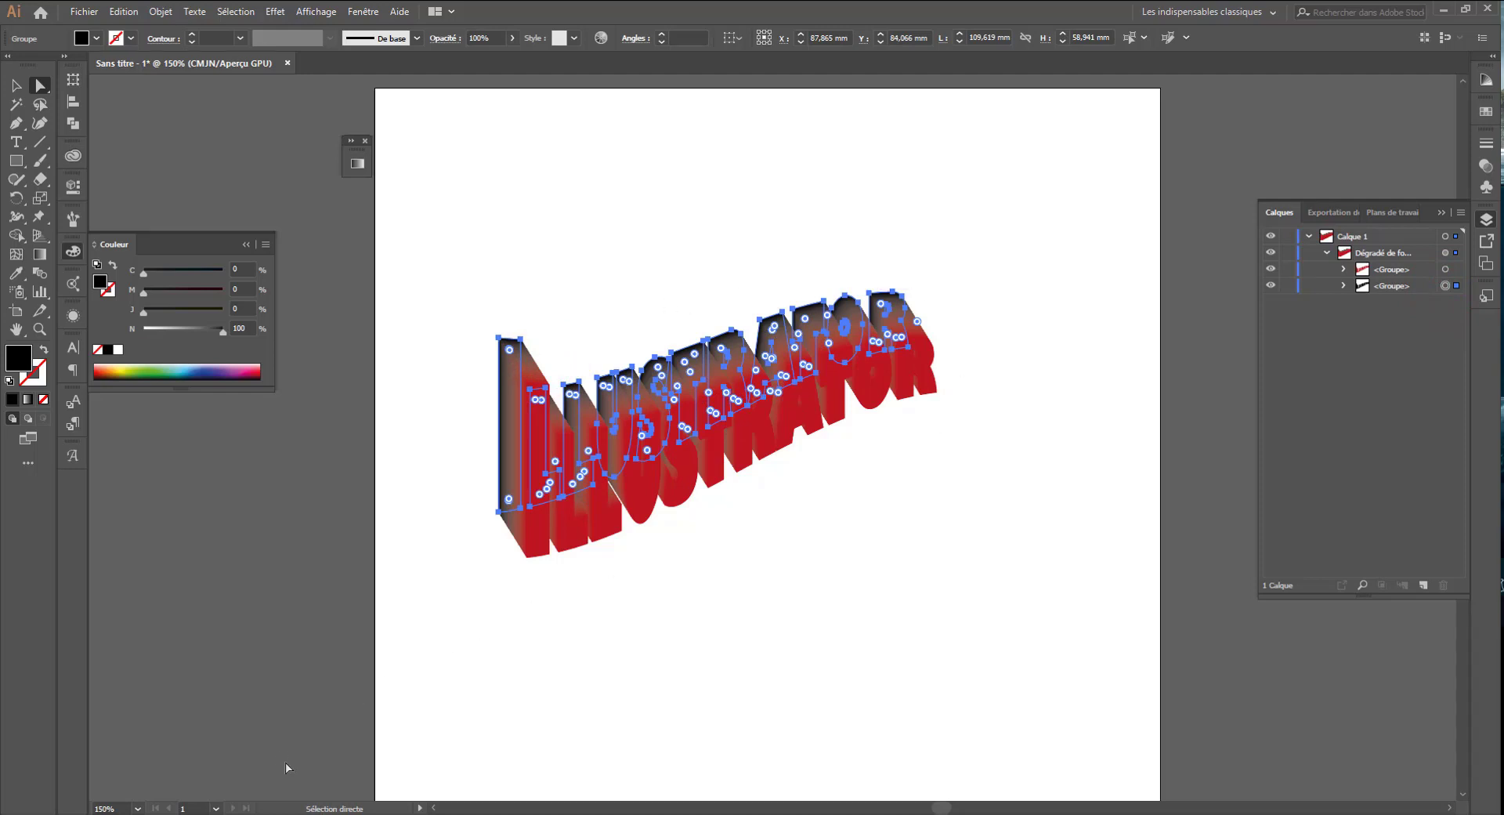
{"action": "left_click", "coordinate": [577, 633]}
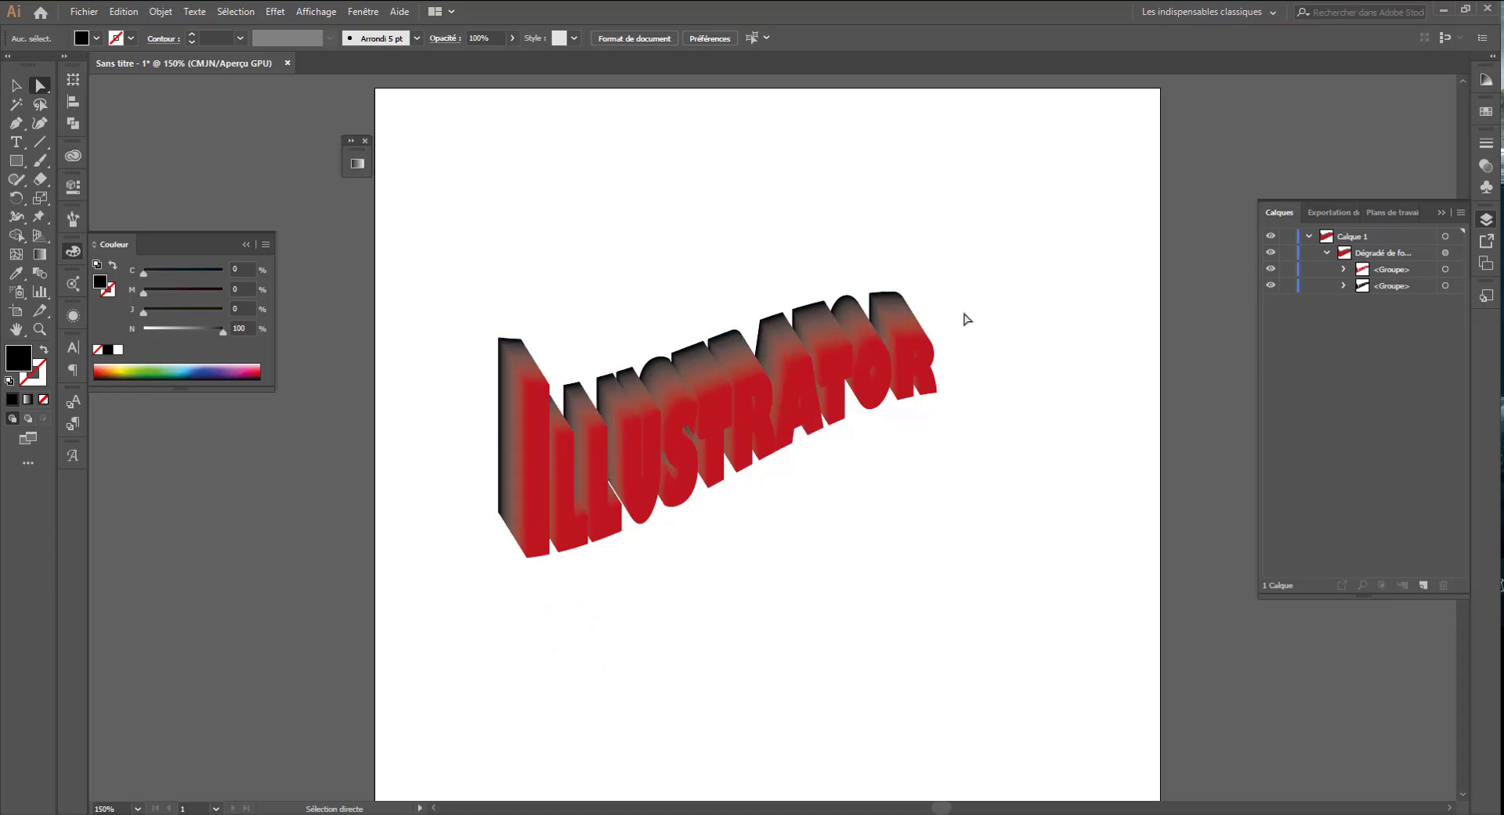
- Expand the whole blended lettering with Objet and Fond enabled
{"action": "left_click_drag", "start_coordinate": [964, 285], "coordinate": [481, 611]}
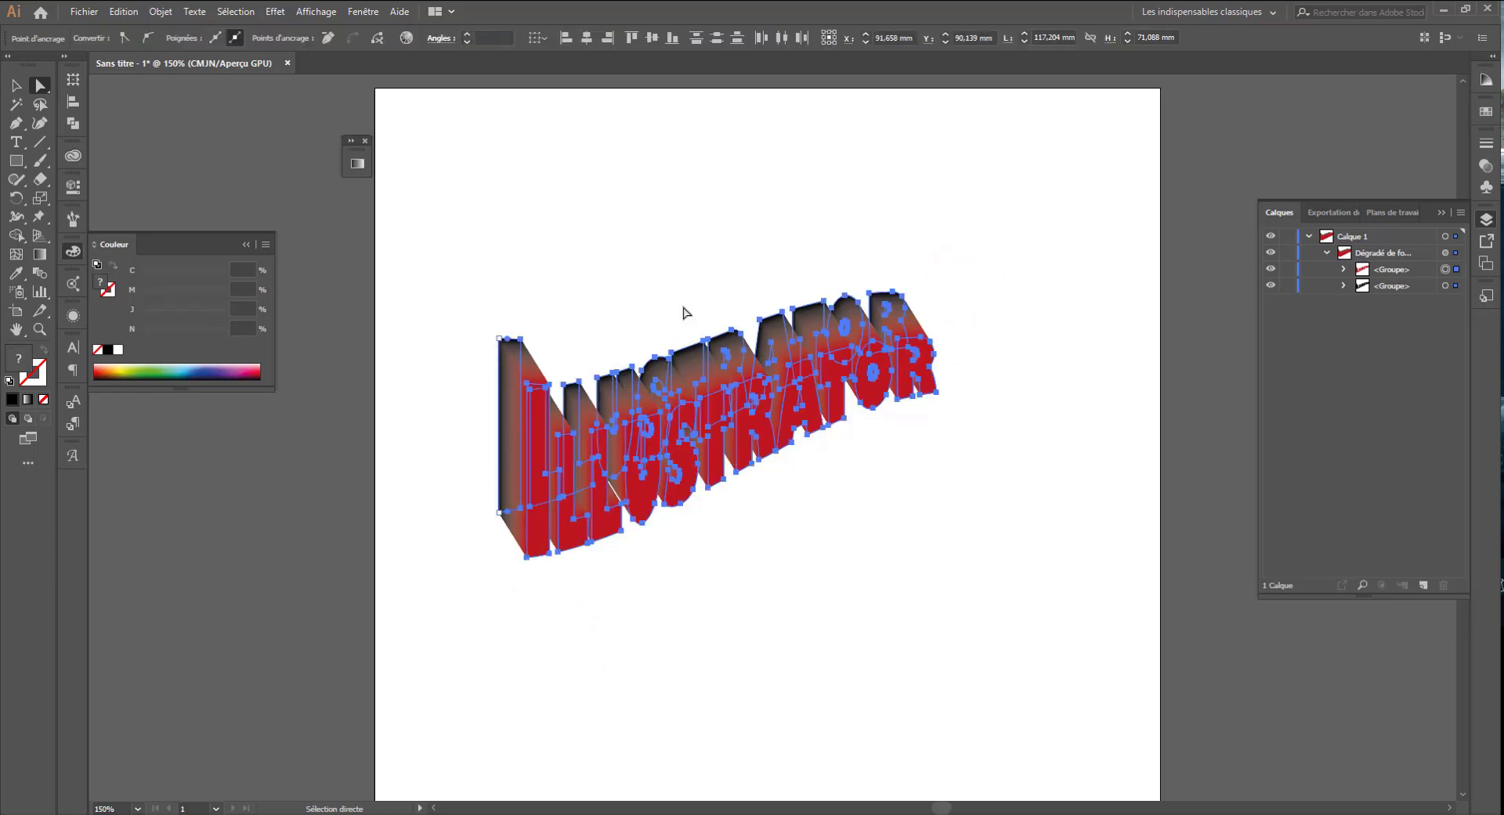
{"action": "left_click", "coordinate": [159, 12]}
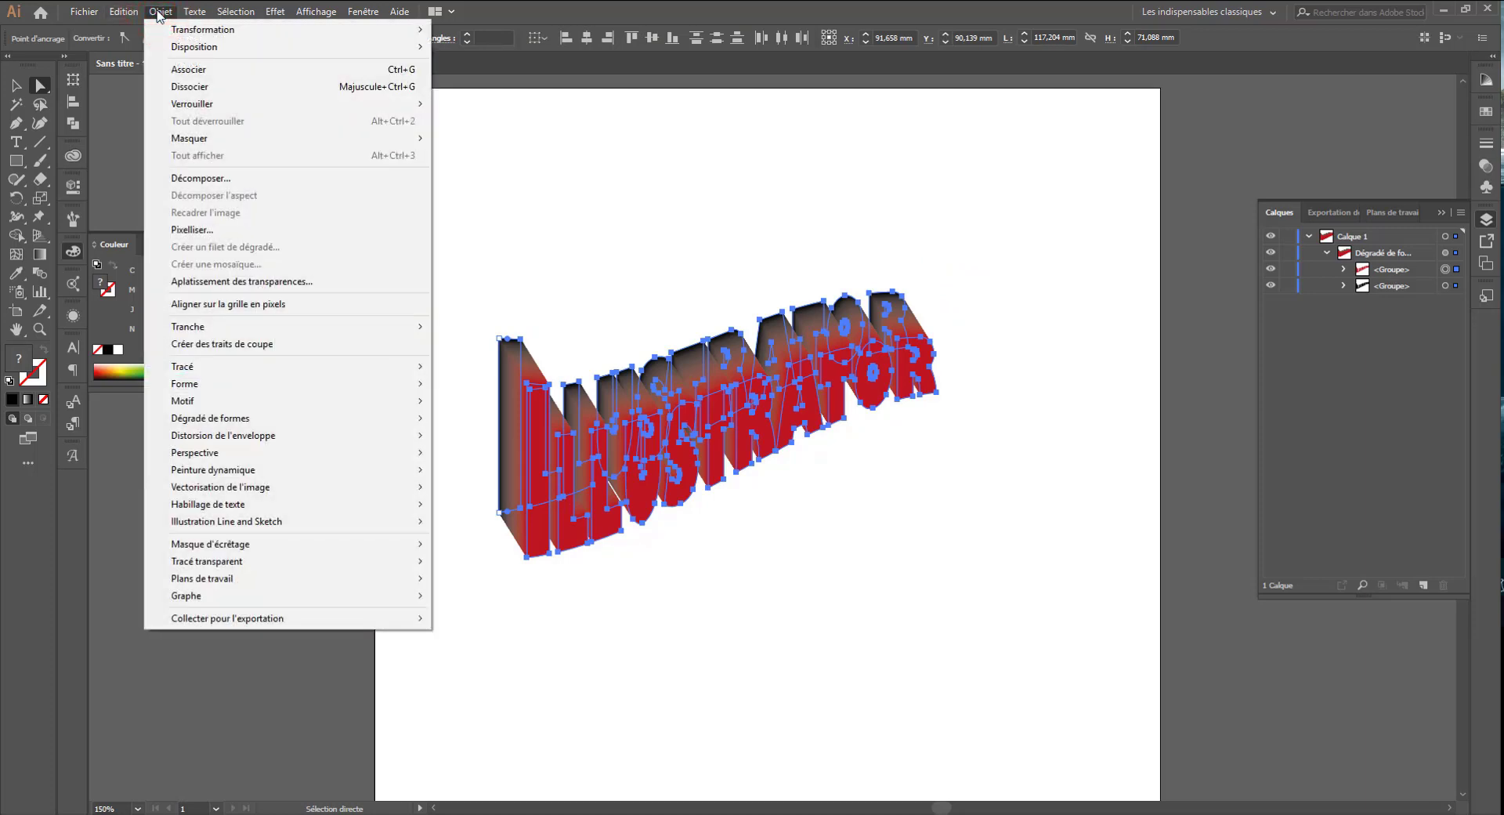
{"action": "left_click", "coordinate": [201, 179]}
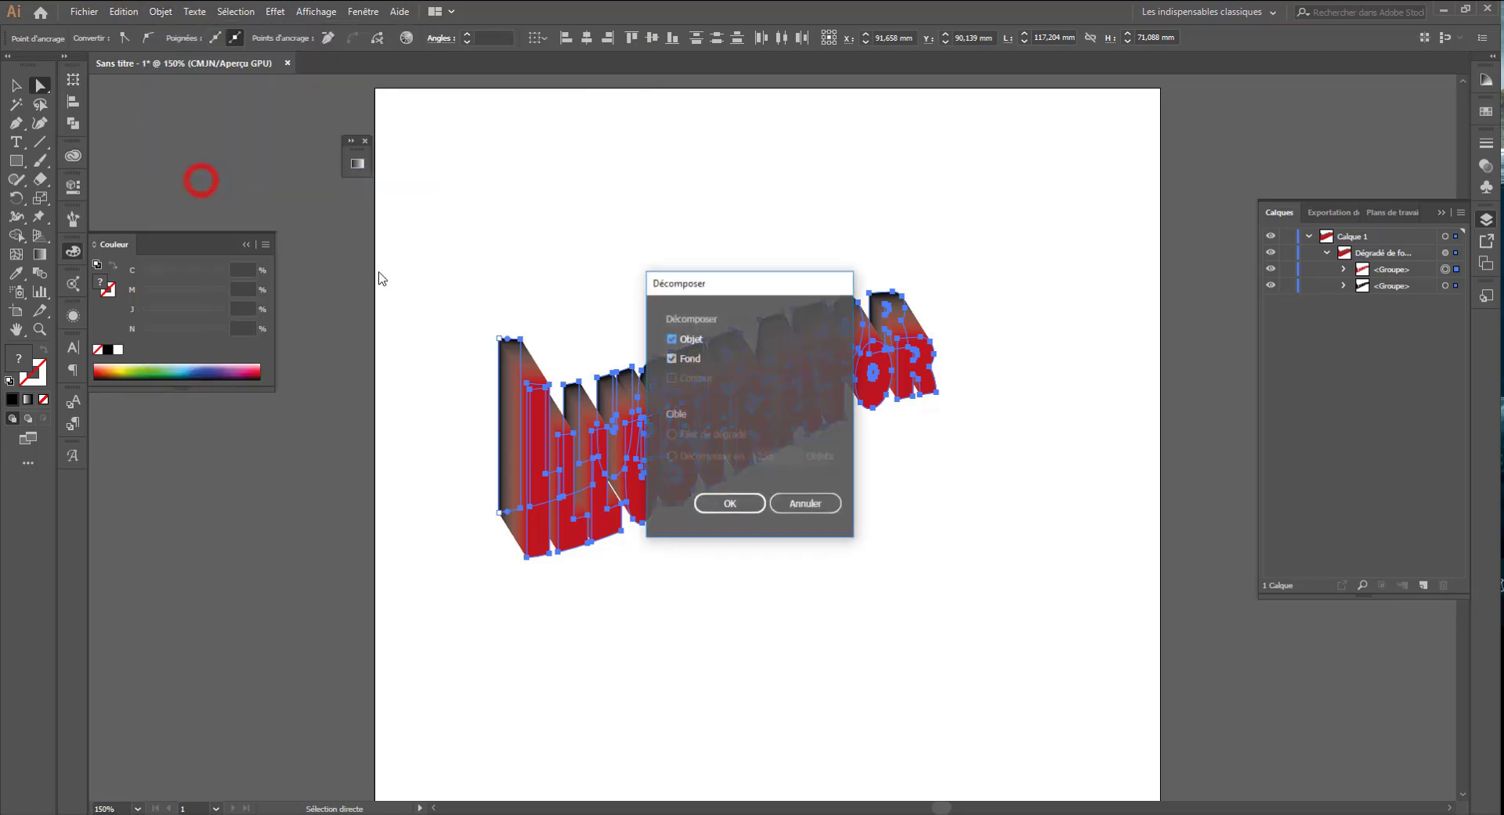
{"action": "left_click", "coordinate": [725, 513]}
{"action": "left_click", "coordinate": [982, 514]}
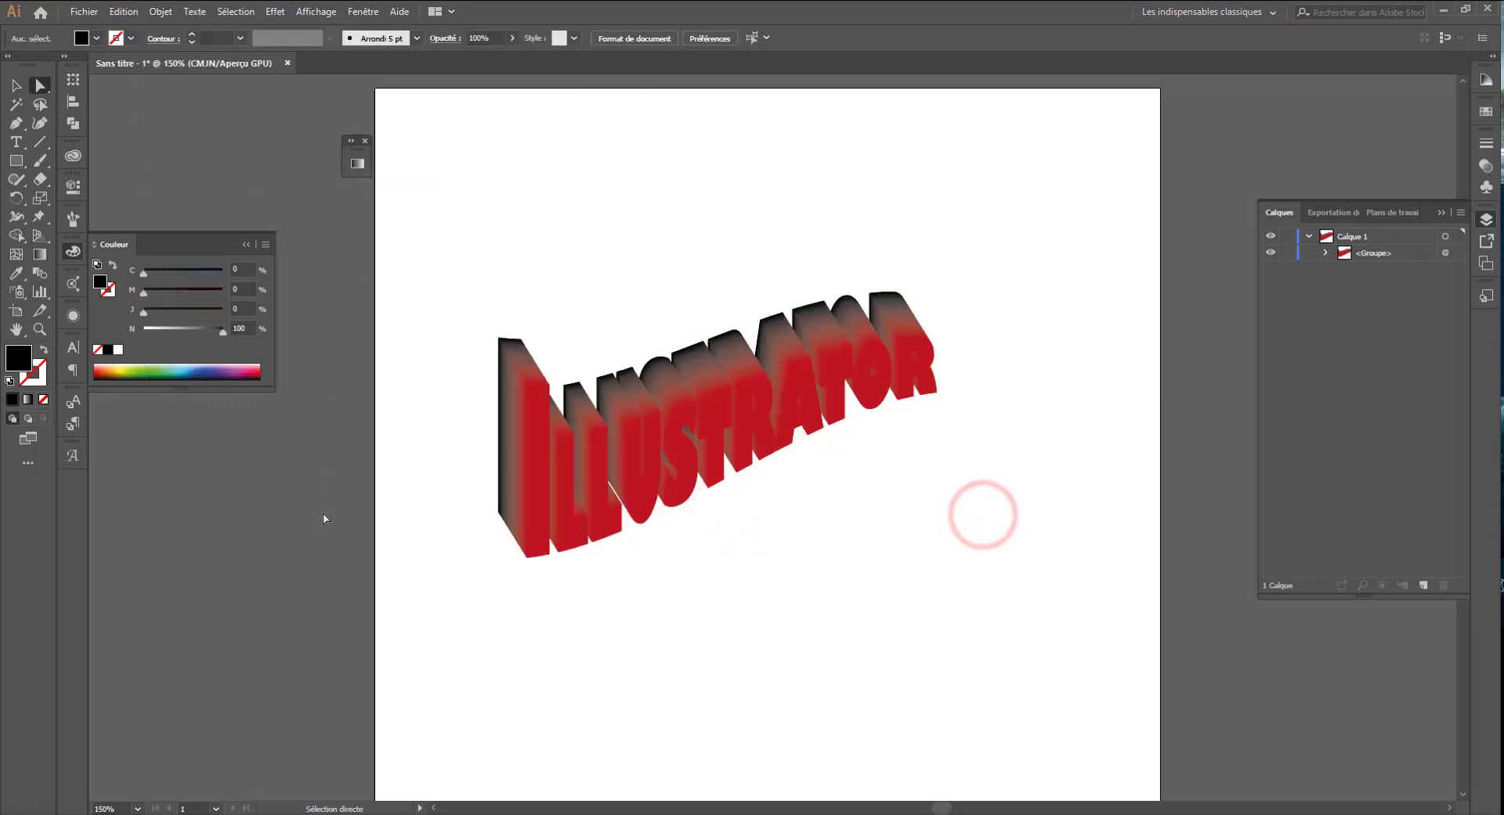
- Lock the front red lettering group at the top of the expanded group
{"action": "left_click", "coordinate": [748, 392]}
{"action": "left_click", "coordinate": [737, 358]}
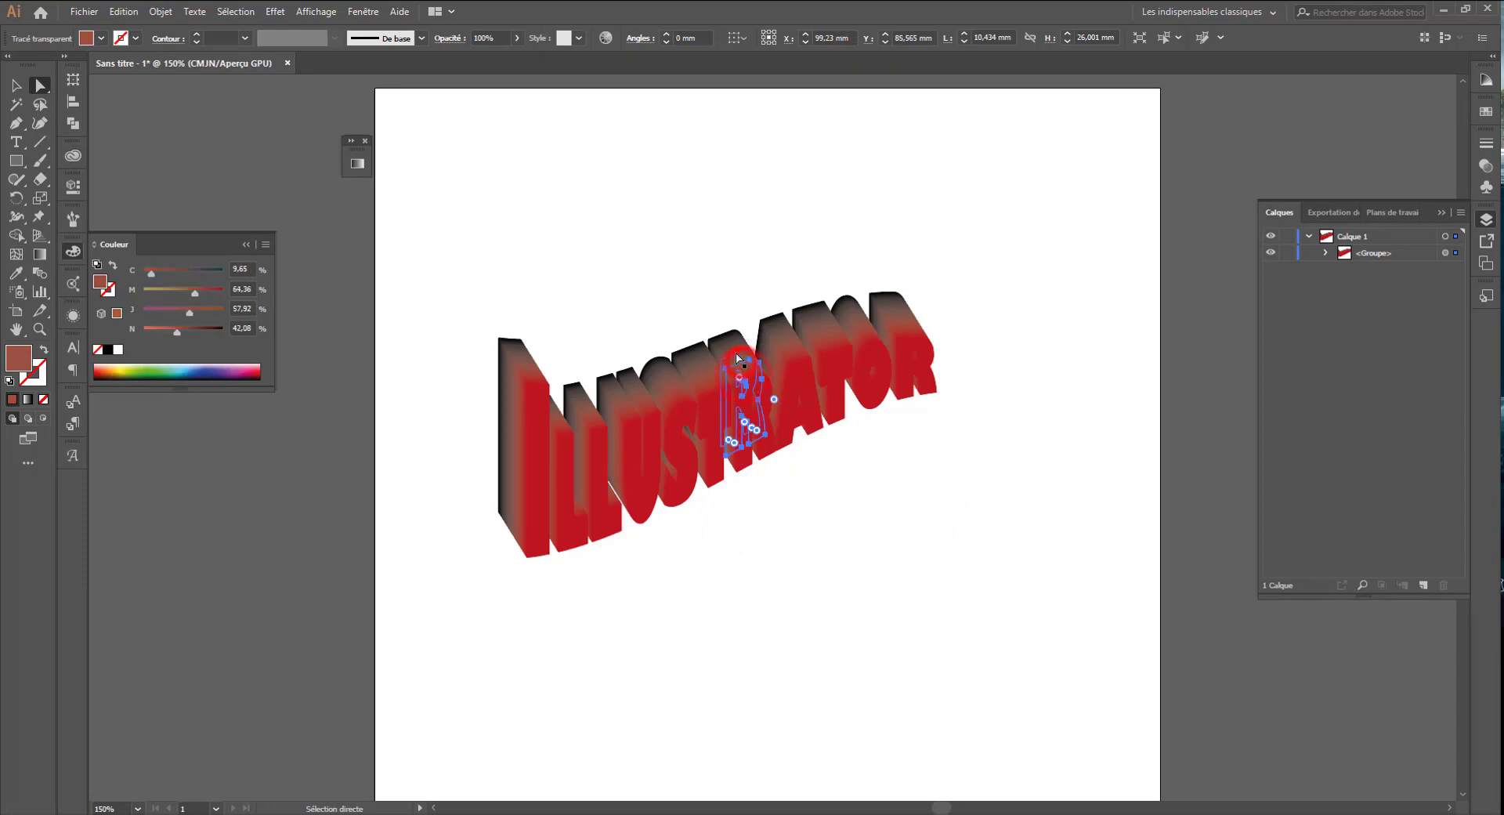
{"action": "left_click", "coordinate": [581, 247]}
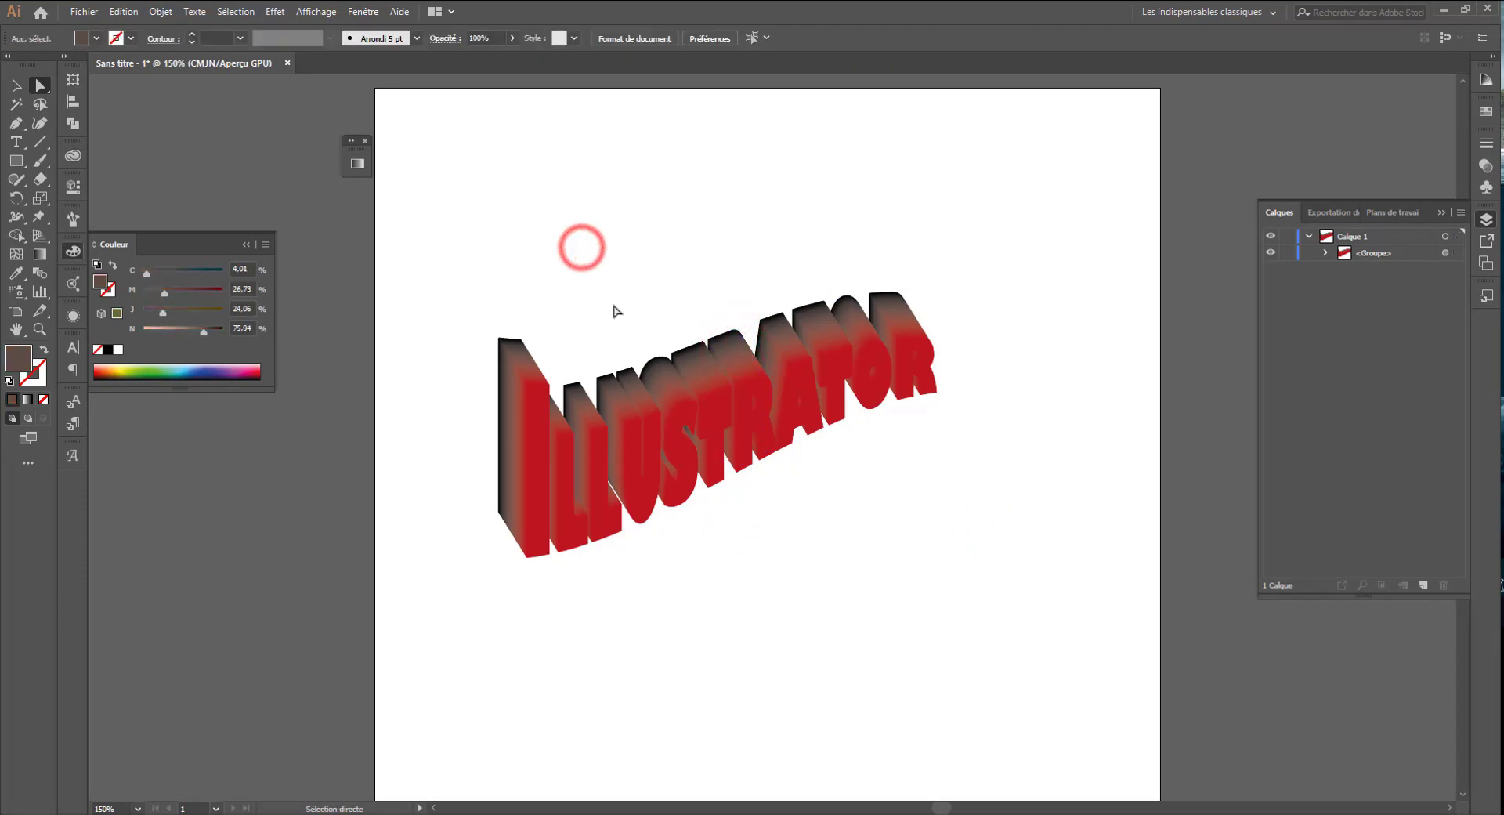
{"action": "left_click", "coordinate": [679, 458]}
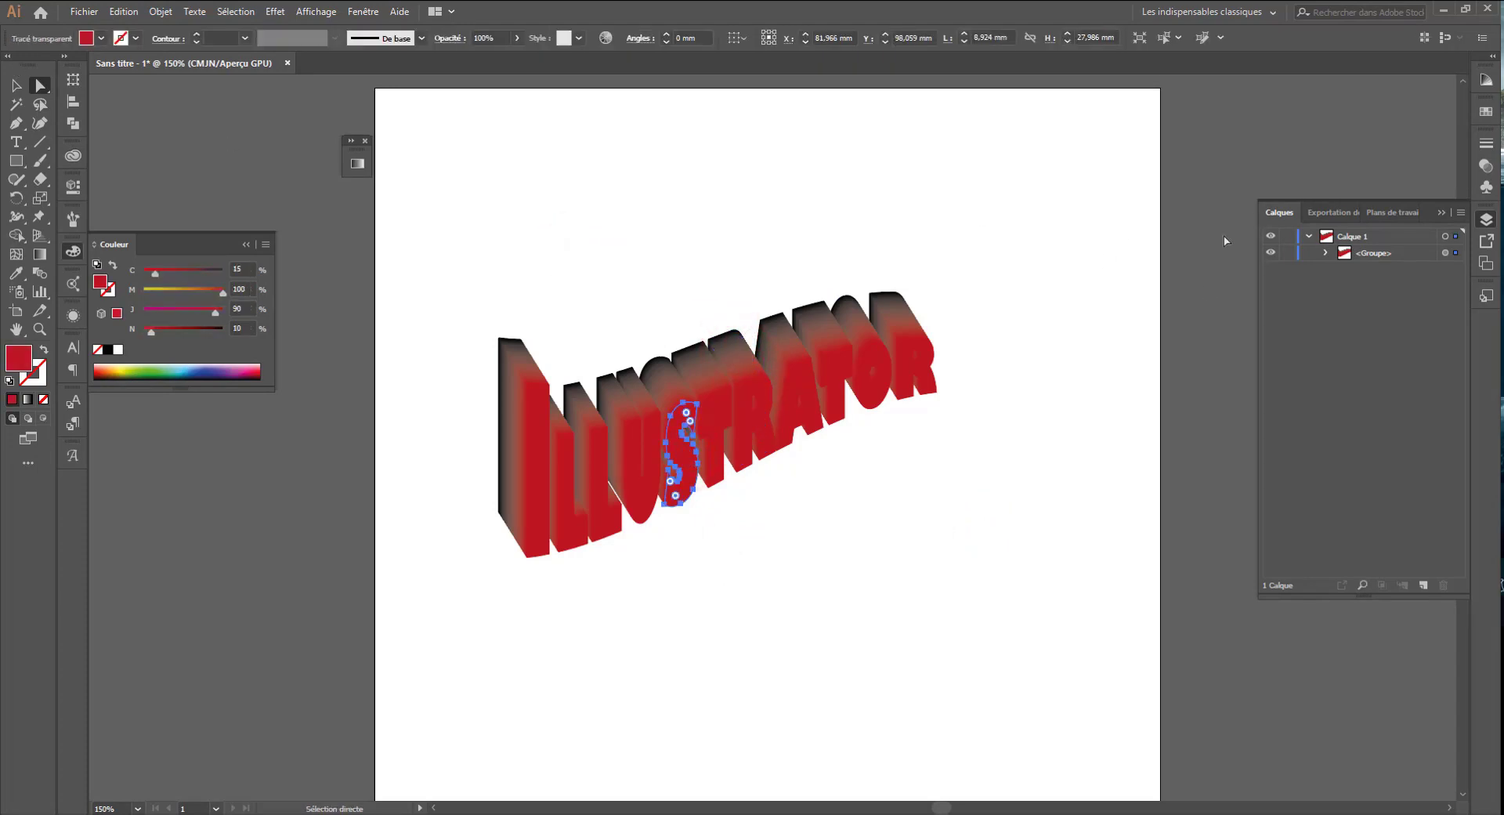
{"action": "left_click", "coordinate": [1325, 252]}
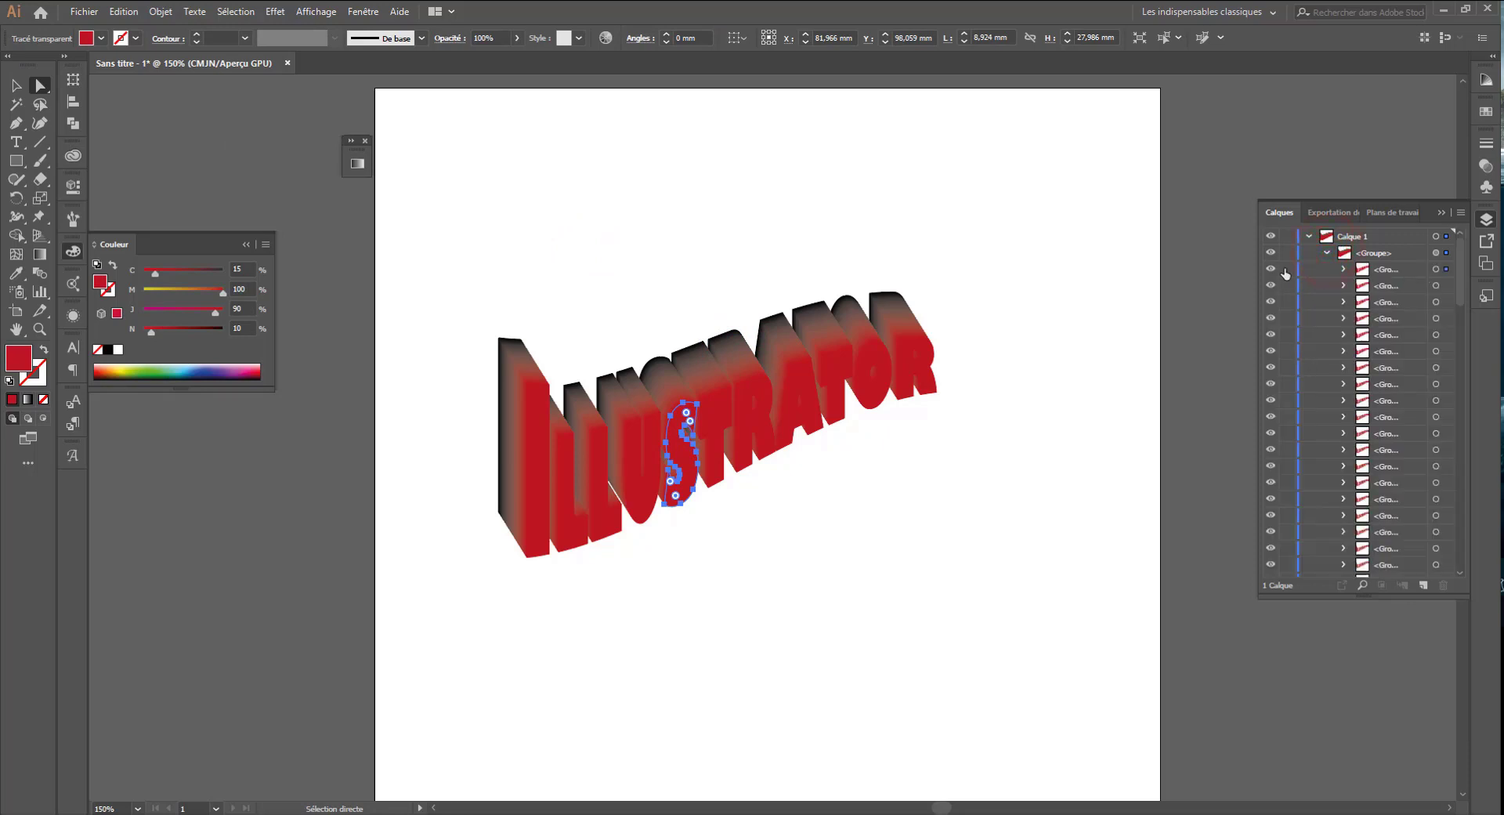
{"action": "left_click", "coordinate": [1285, 269]}
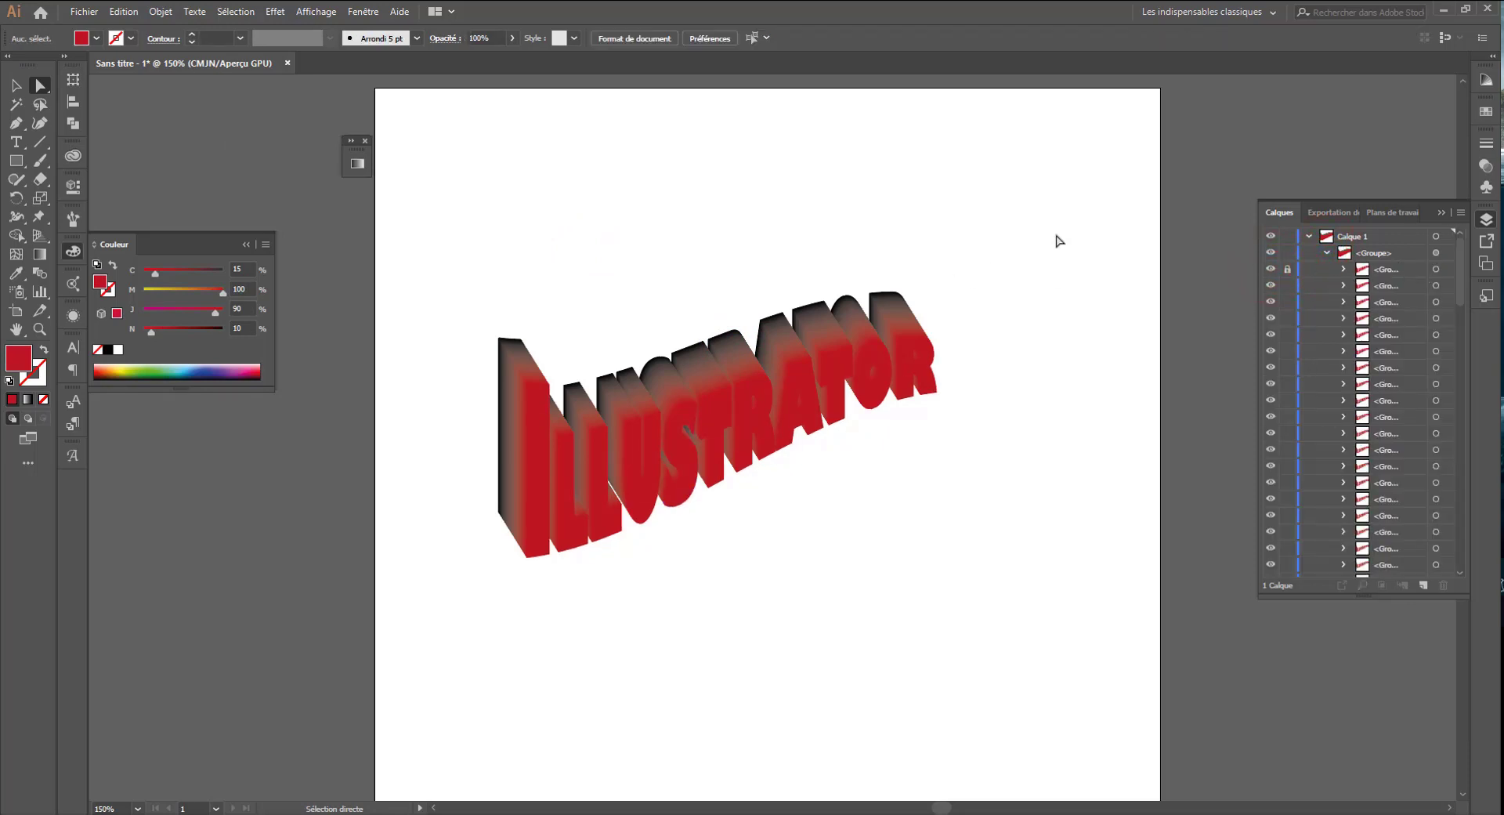
- Fill all the unlocked extrusion copies with dark blue 0C093A
{"action": "left_click_drag", "start_coordinate": [1059, 241], "coordinate": [375, 723]}
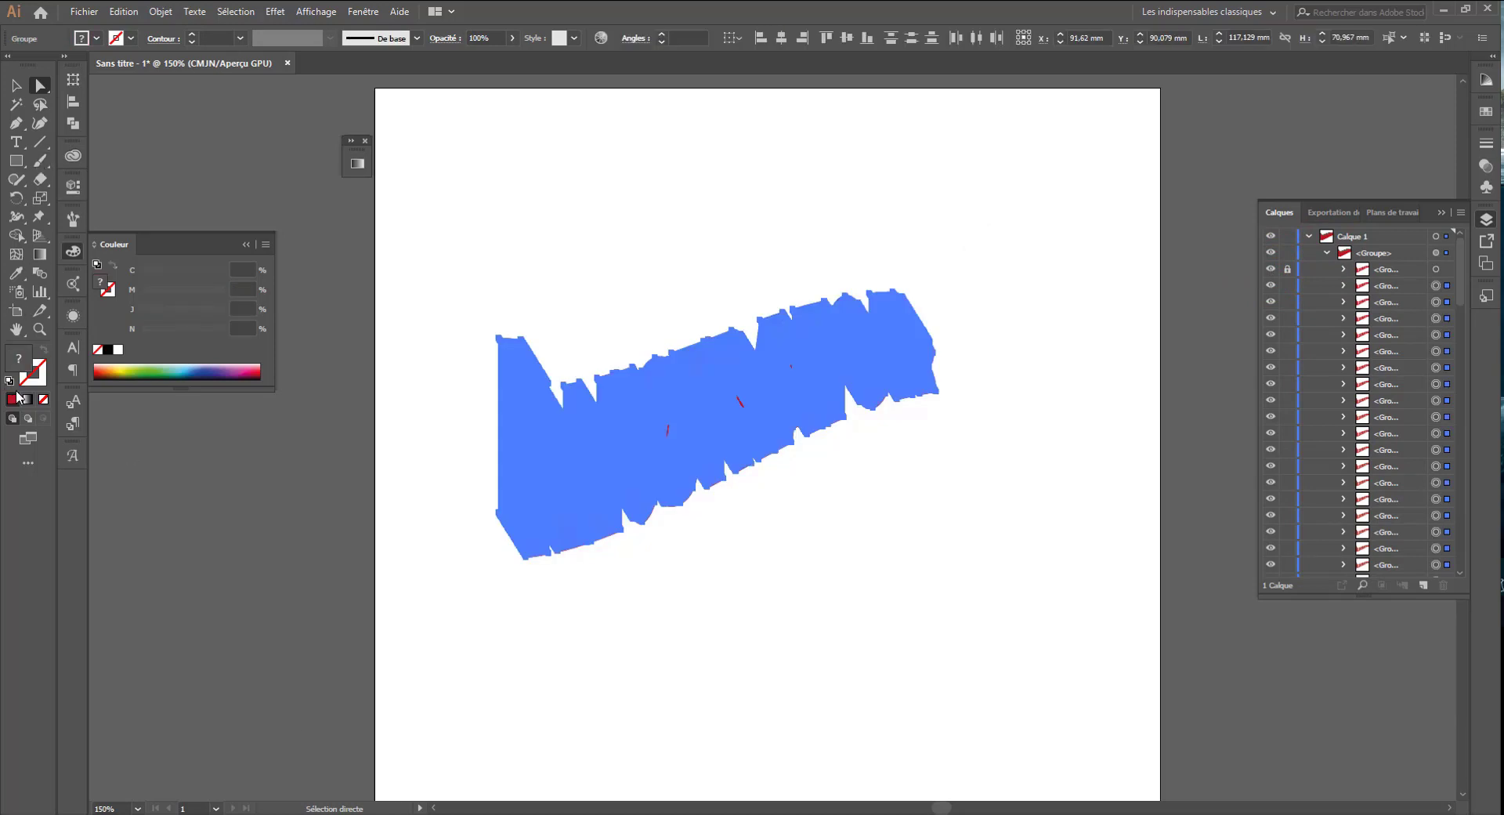
{"action": "double_click", "coordinate": [11, 368]}
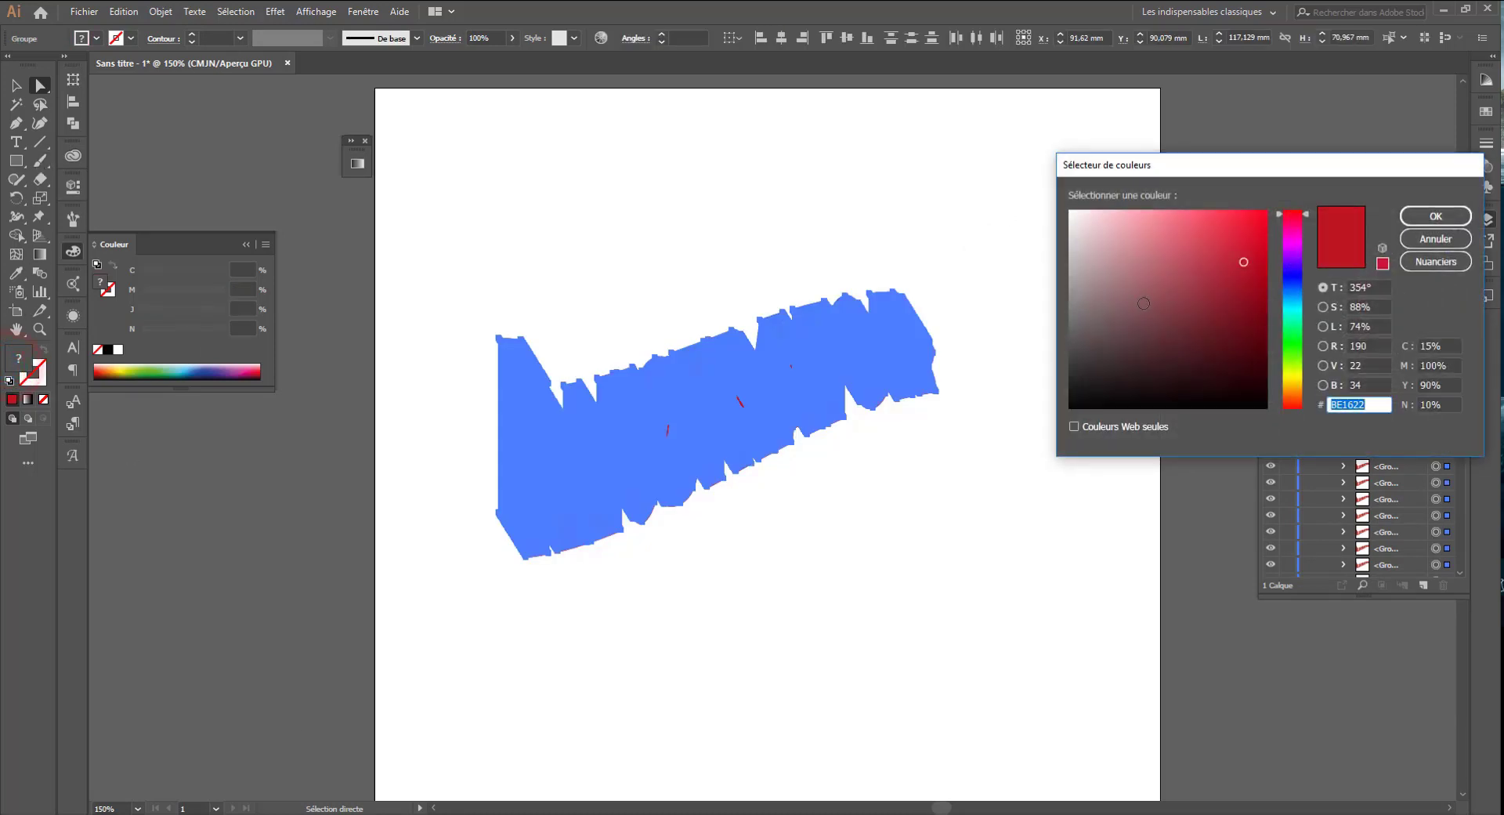
{"action": "left_click", "coordinate": [1295, 275]}
{"action": "left_click_drag", "start_coordinate": [1250, 293], "coordinate": [1235, 363]}
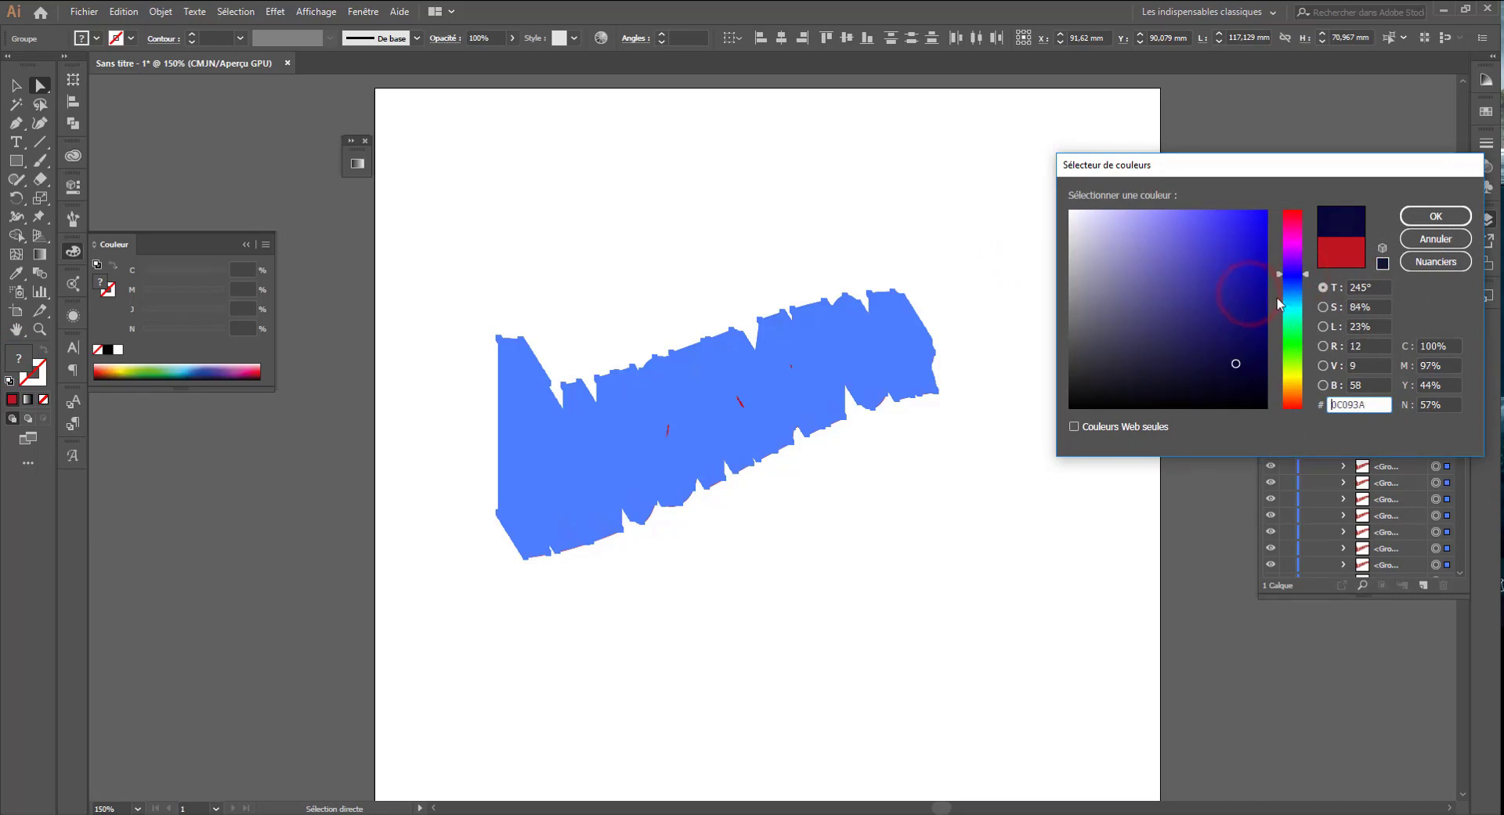
{"action": "left_click", "coordinate": [1424, 213]}
{"action": "left_click", "coordinate": [389, 401]}
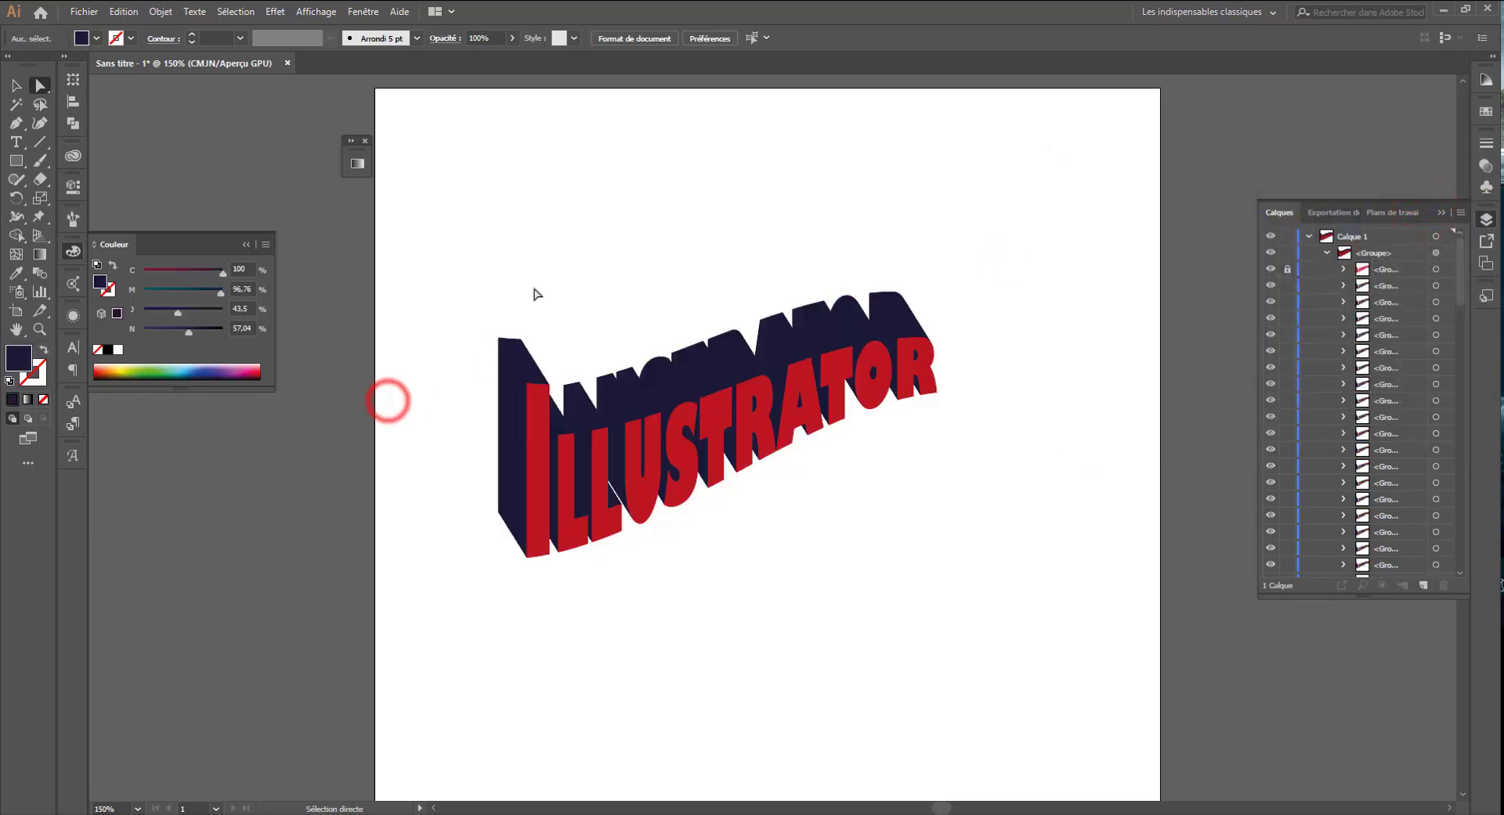
- Unite all the dark blue extrusion copies into one shape with Pathfinder
{"action": "left_click_drag", "start_coordinate": [999, 274], "coordinate": [485, 501]}
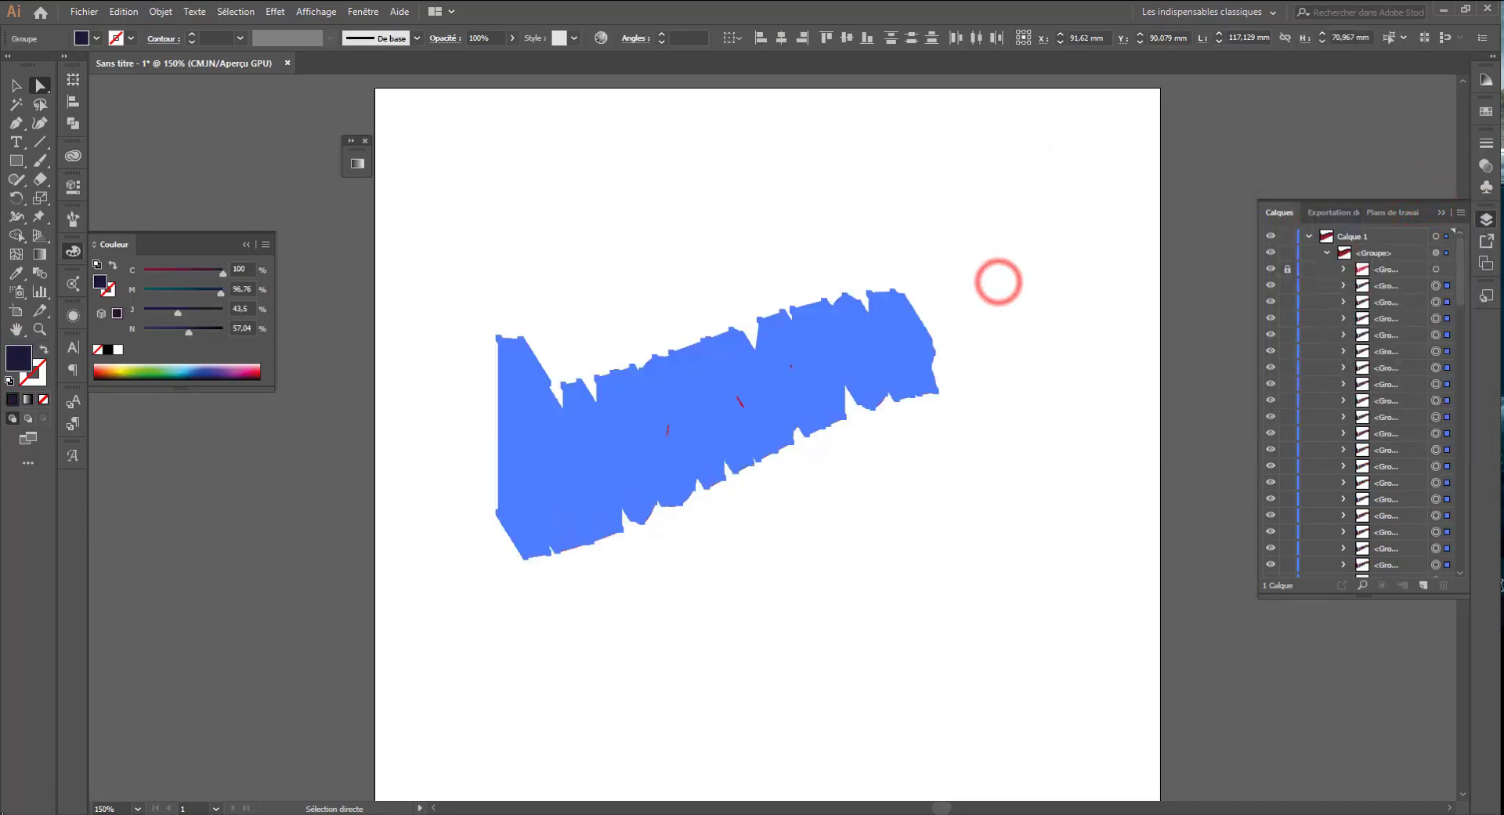
{"action": "left_click", "coordinate": [71, 122]}
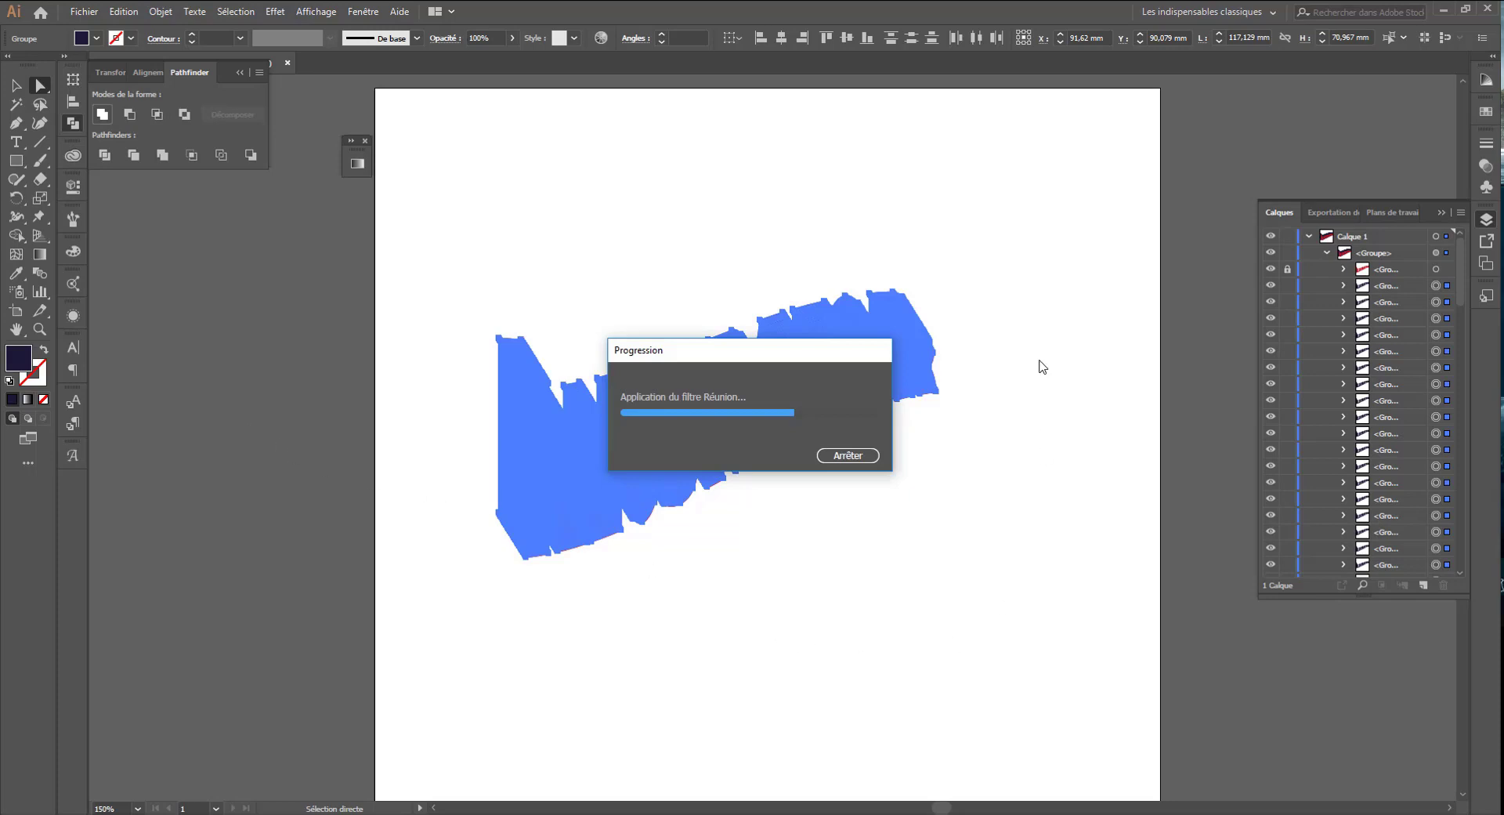
{"action": "left_click", "coordinate": [994, 268]}
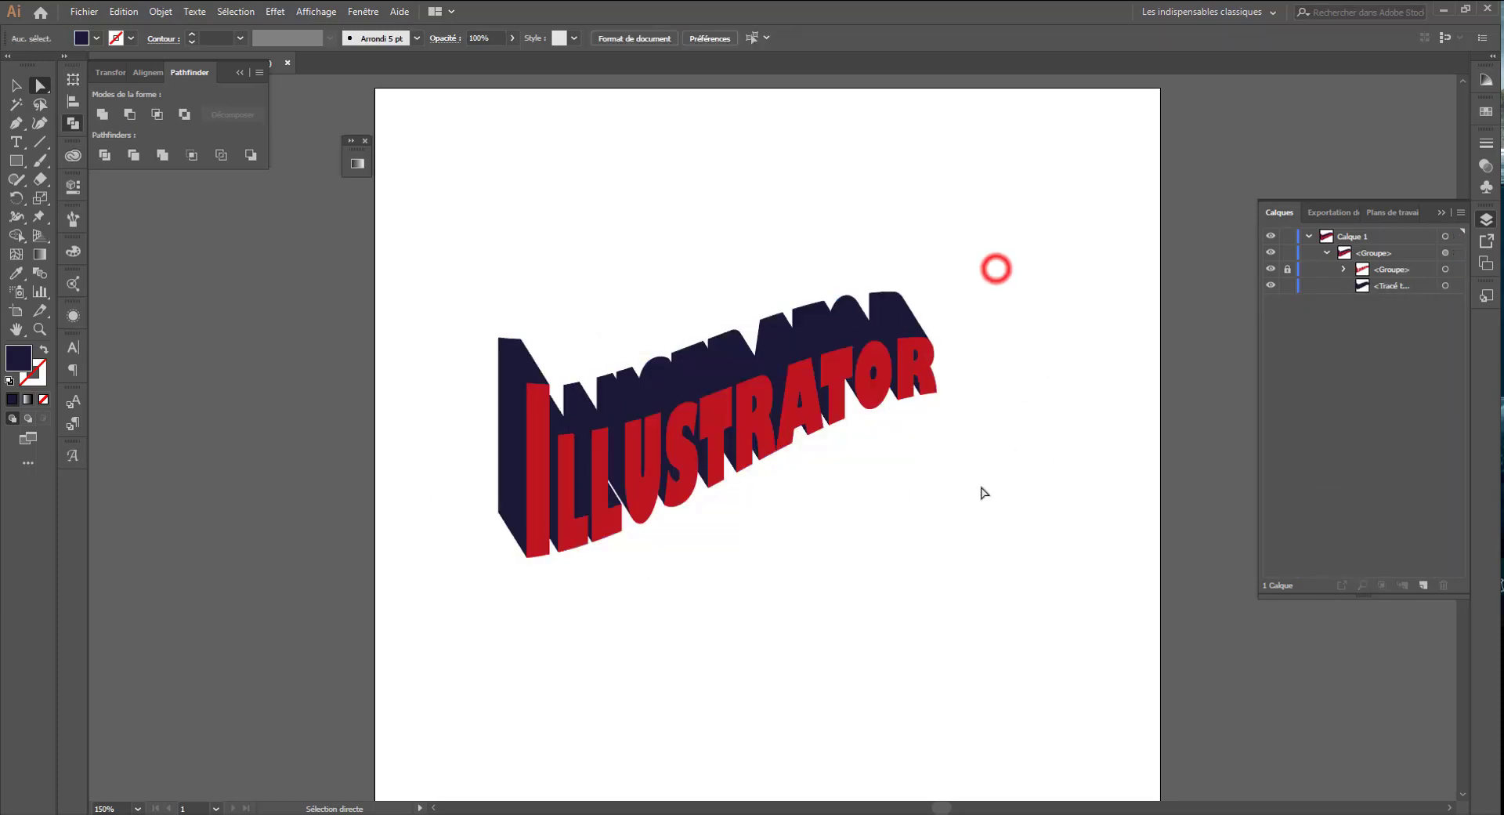
{"action": "left_click", "coordinate": [510, 396]}
{"action": "left_click", "coordinate": [379, 614]}
{"action": "left_click", "coordinate": [913, 368]}
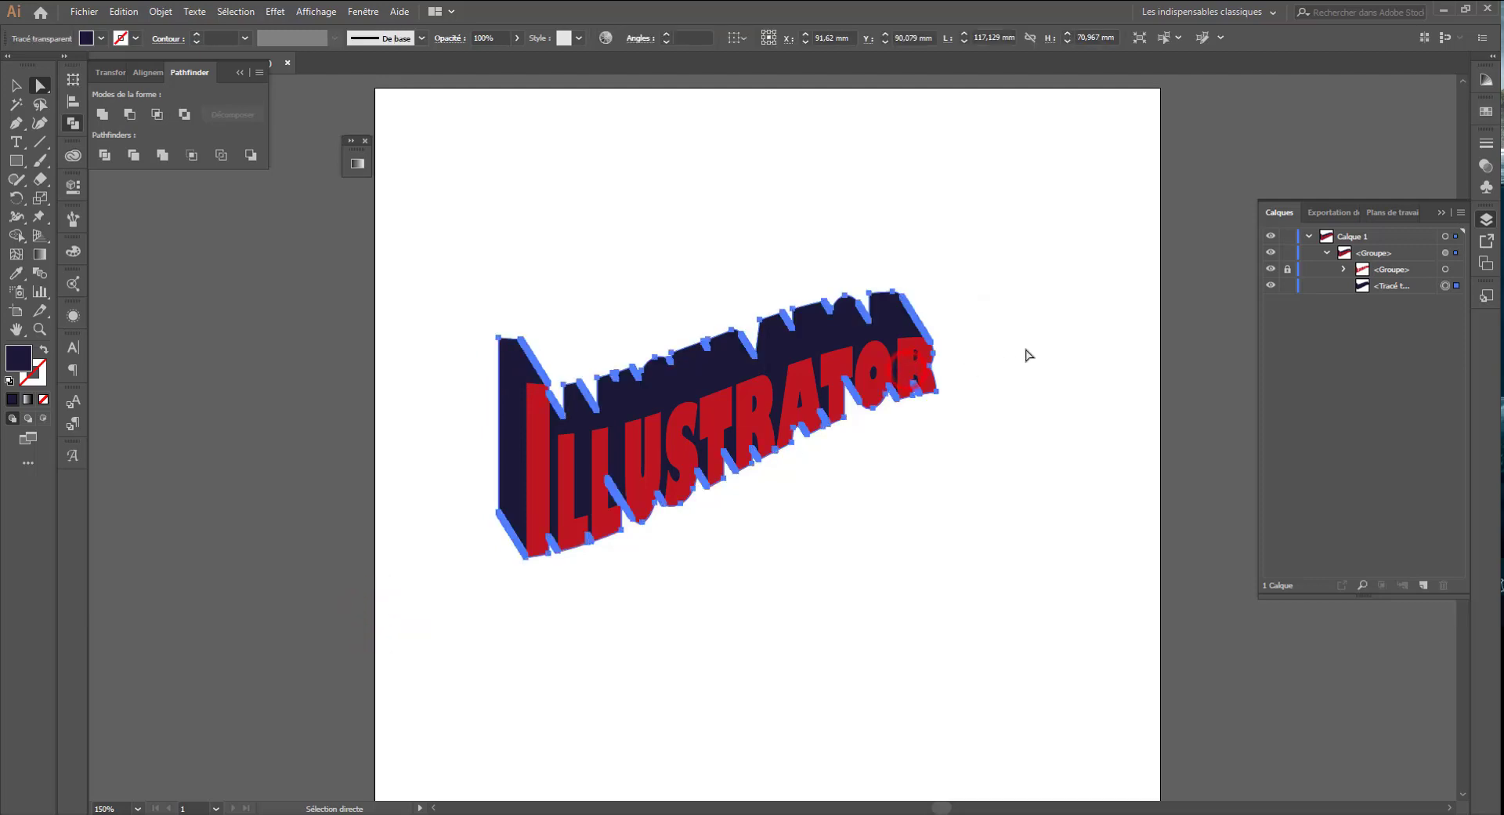
- Lock the united dark blue shape and unlock the red front lettering group
{"action": "left_click", "coordinate": [1287, 285]}
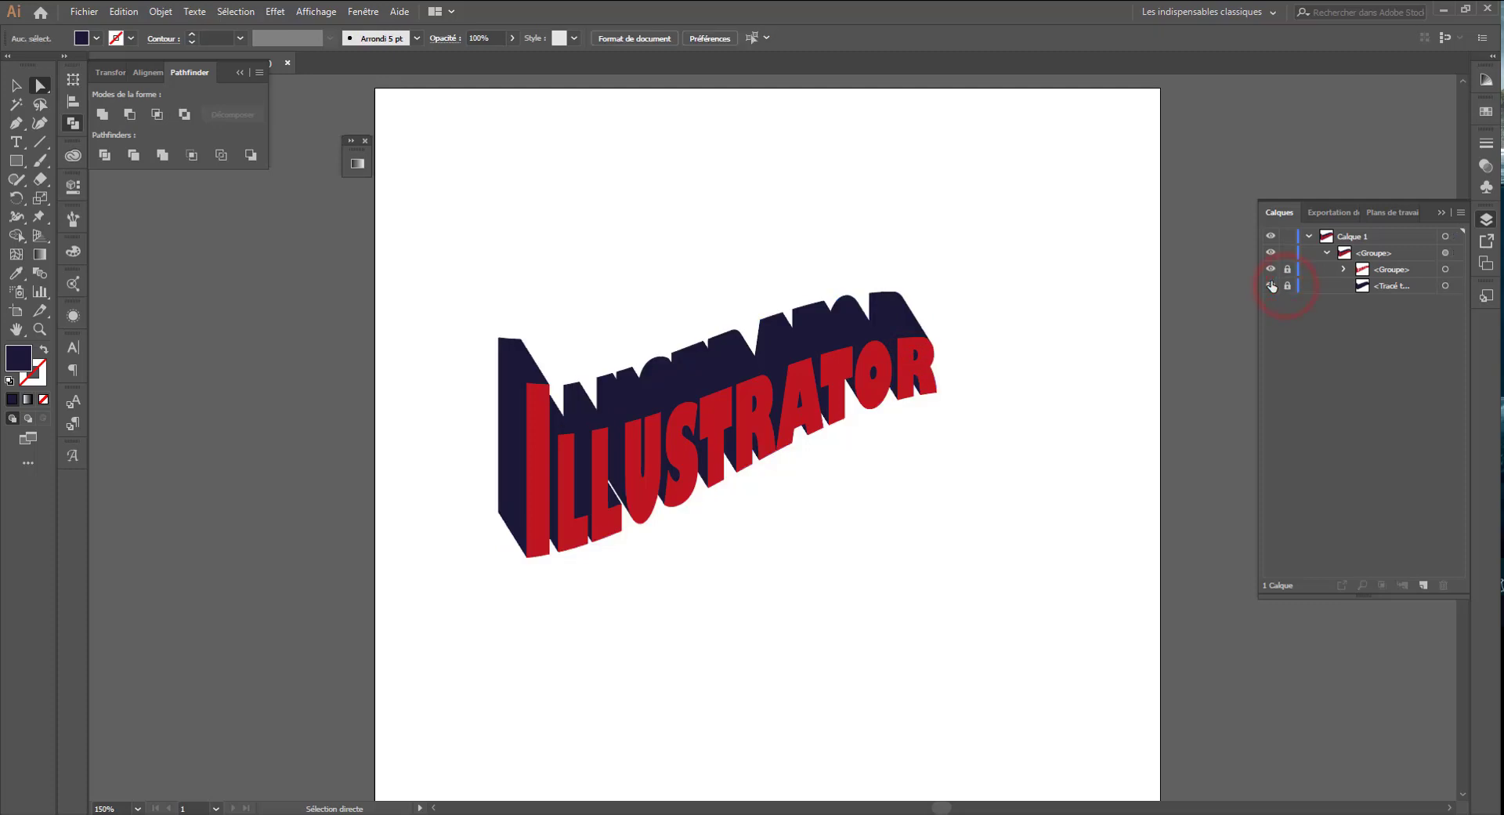
{"action": "left_click", "coordinate": [1446, 271]}
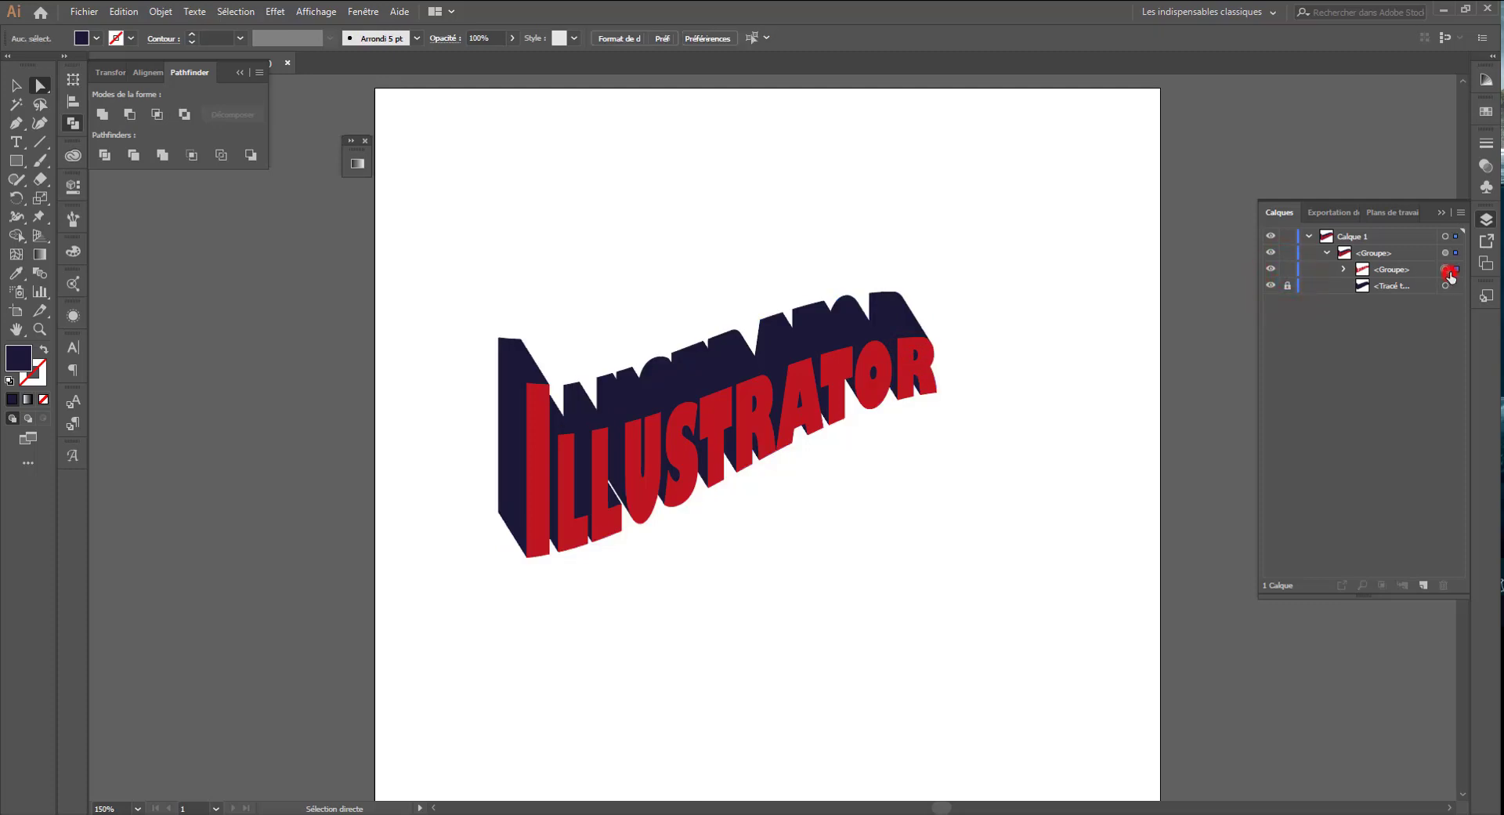
{"action": "left_click", "coordinate": [1042, 324]}
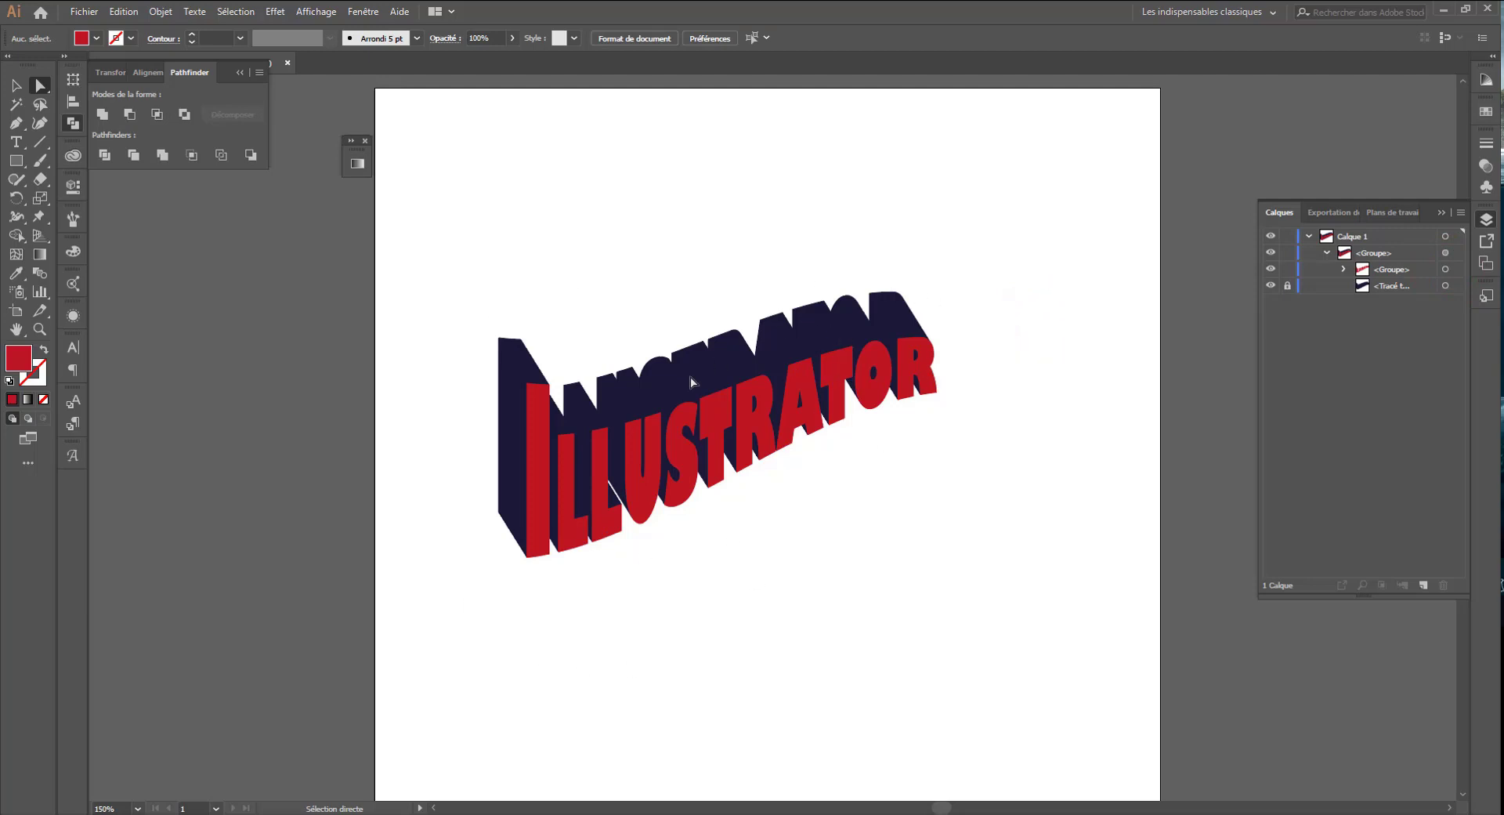
- Duplicate the red lettering group and lock the lower copy
{"action": "left_click", "coordinate": [871, 369]}
{"action": "left_click_drag", "start_coordinate": [1388, 269], "coordinate": [1423, 585]}
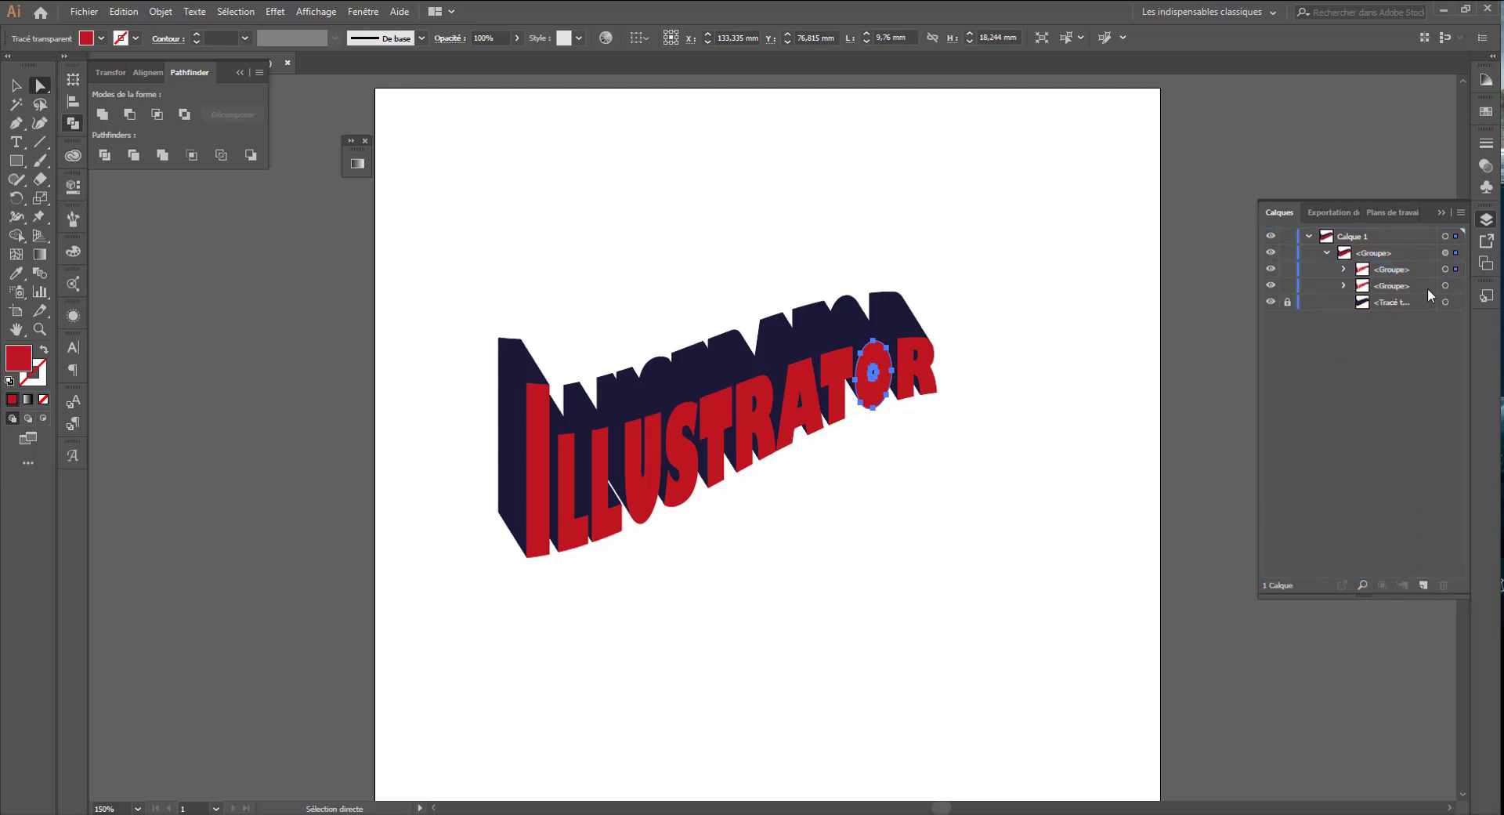
{"action": "left_click", "coordinate": [1287, 287]}
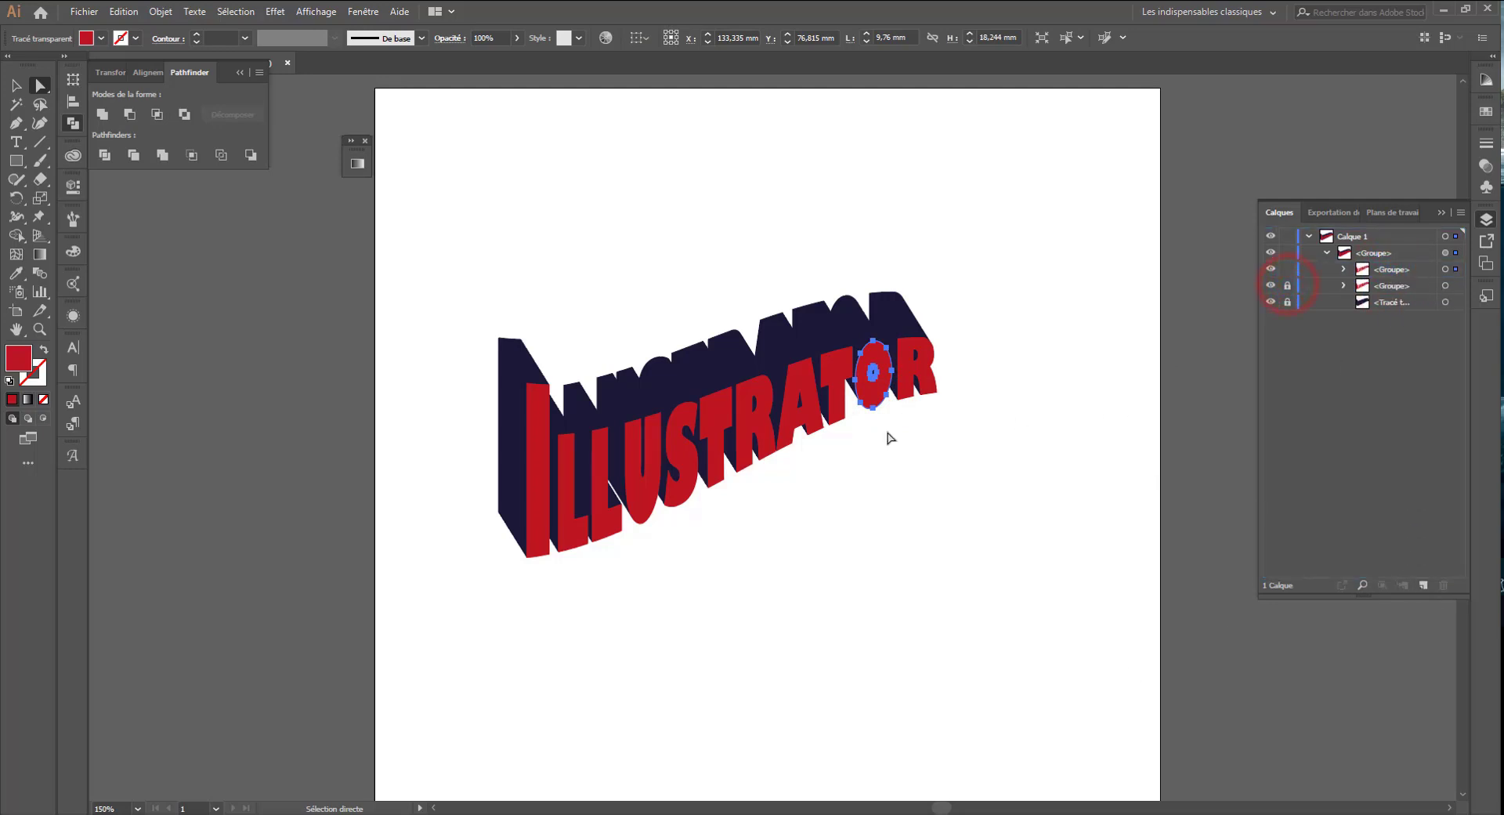
- Fill the top lettering copy with a linear white-to-black gradient at a 90° angle
{"action": "left_click", "coordinate": [1445, 269]}
{"action": "left_click", "coordinate": [39, 254]}
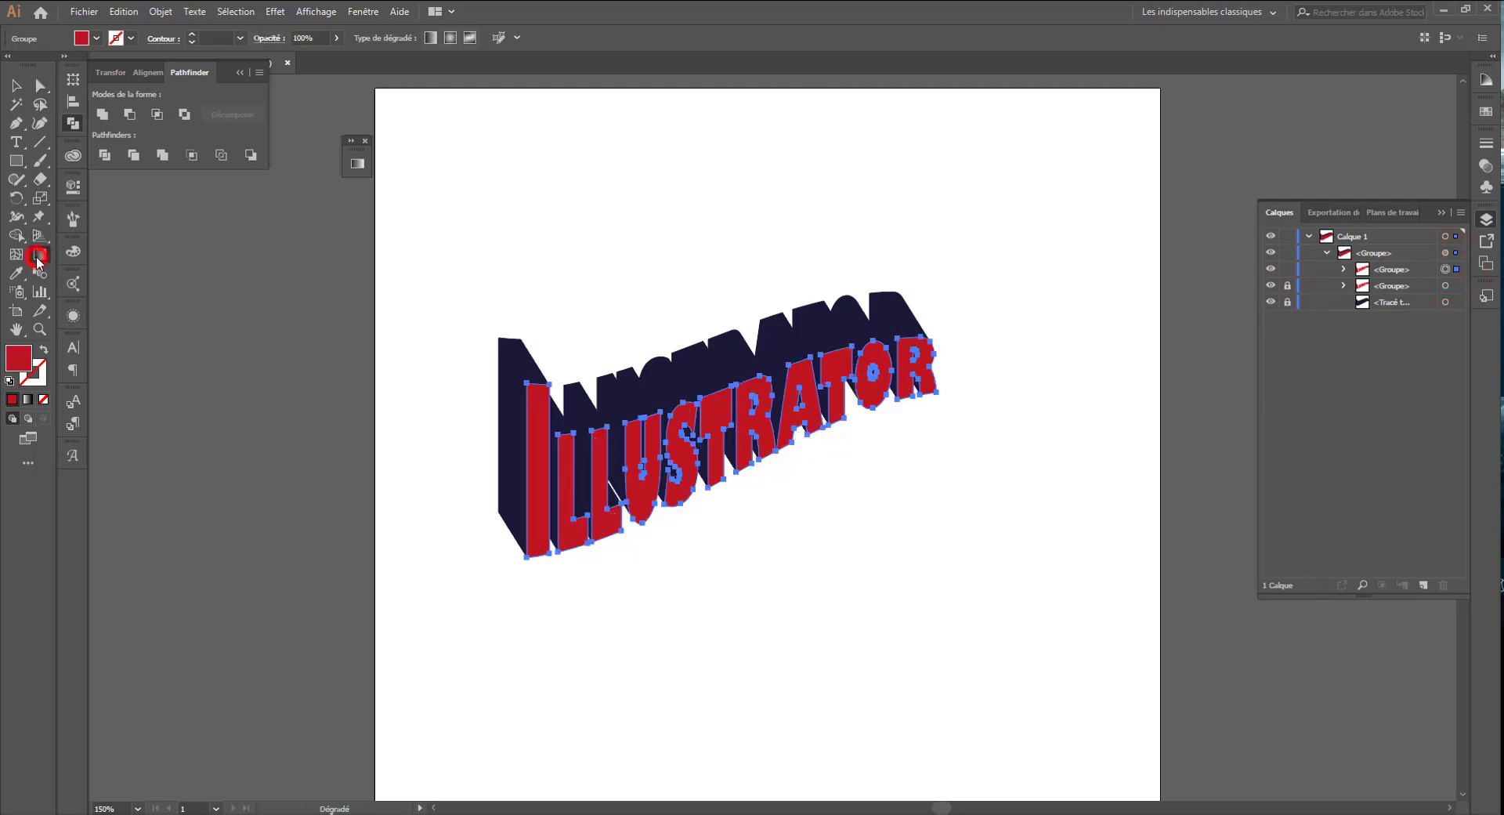
{"action": "left_click", "coordinate": [358, 164]}
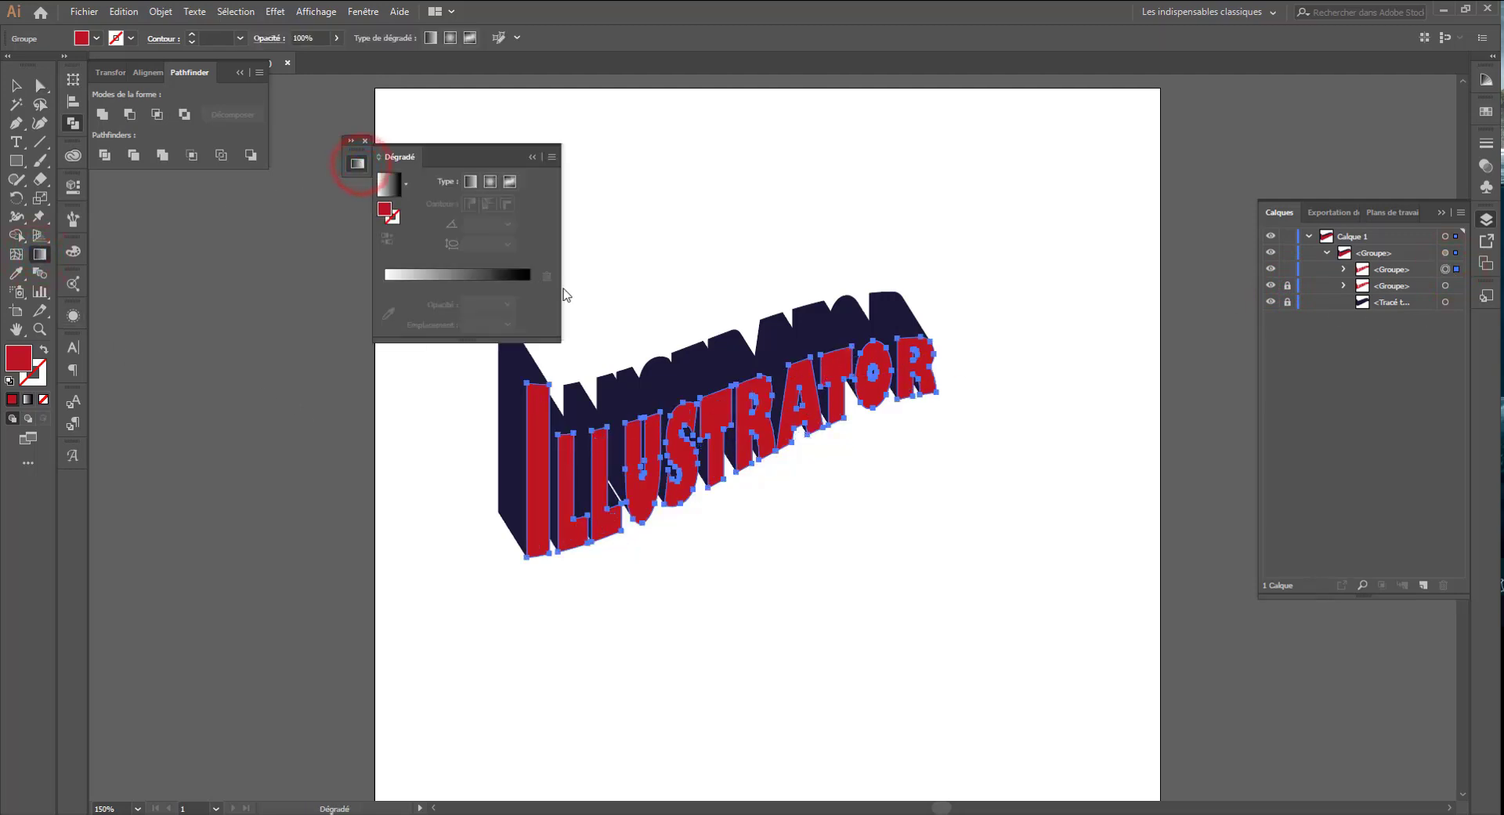
{"action": "left_click", "coordinate": [470, 181]}
{"action": "left_click", "coordinate": [508, 224]}
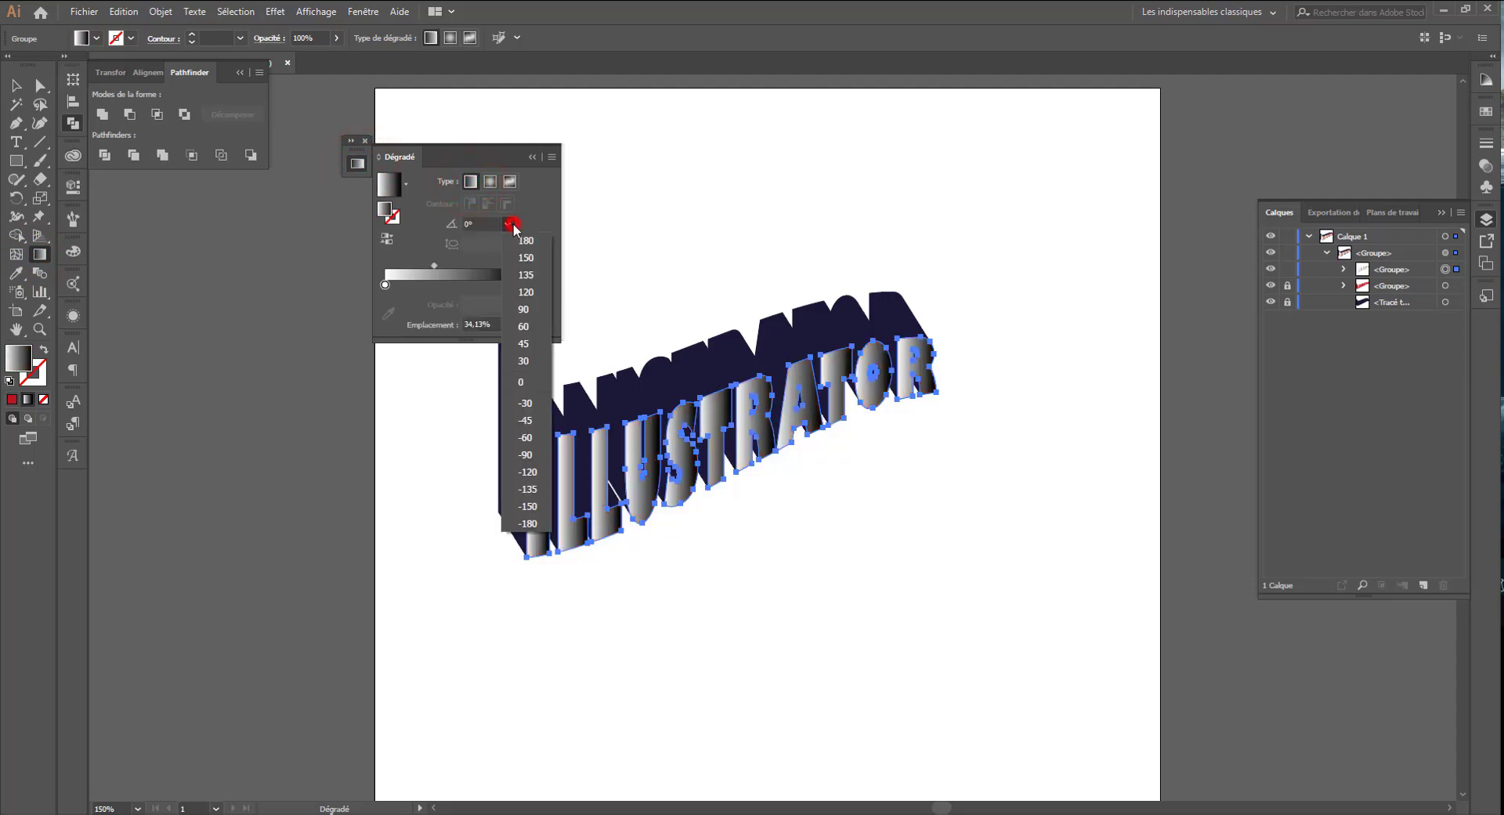
{"action": "left_click", "coordinate": [528, 312]}
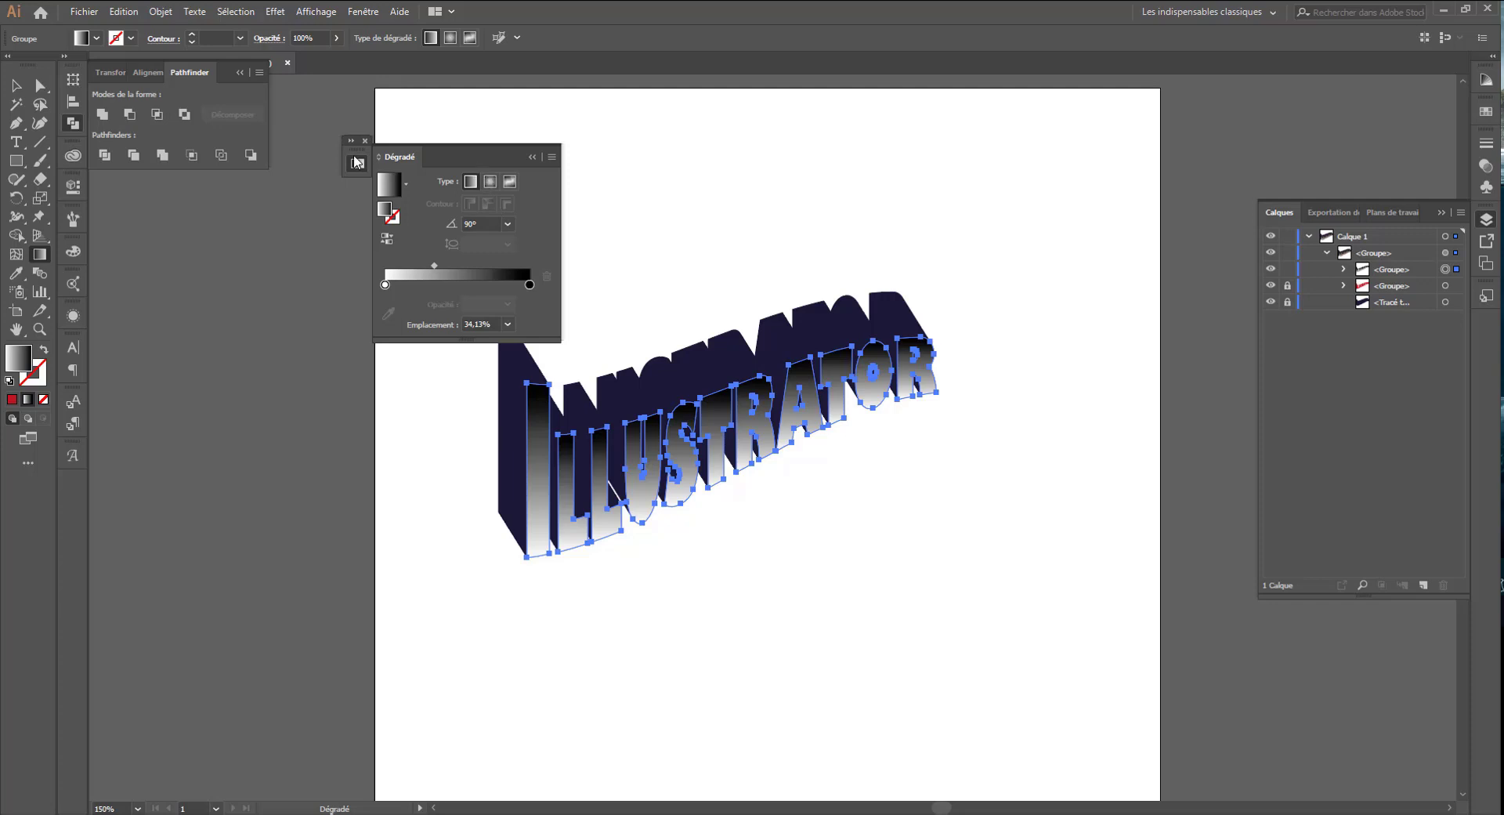
{"action": "left_click", "coordinate": [357, 162]}
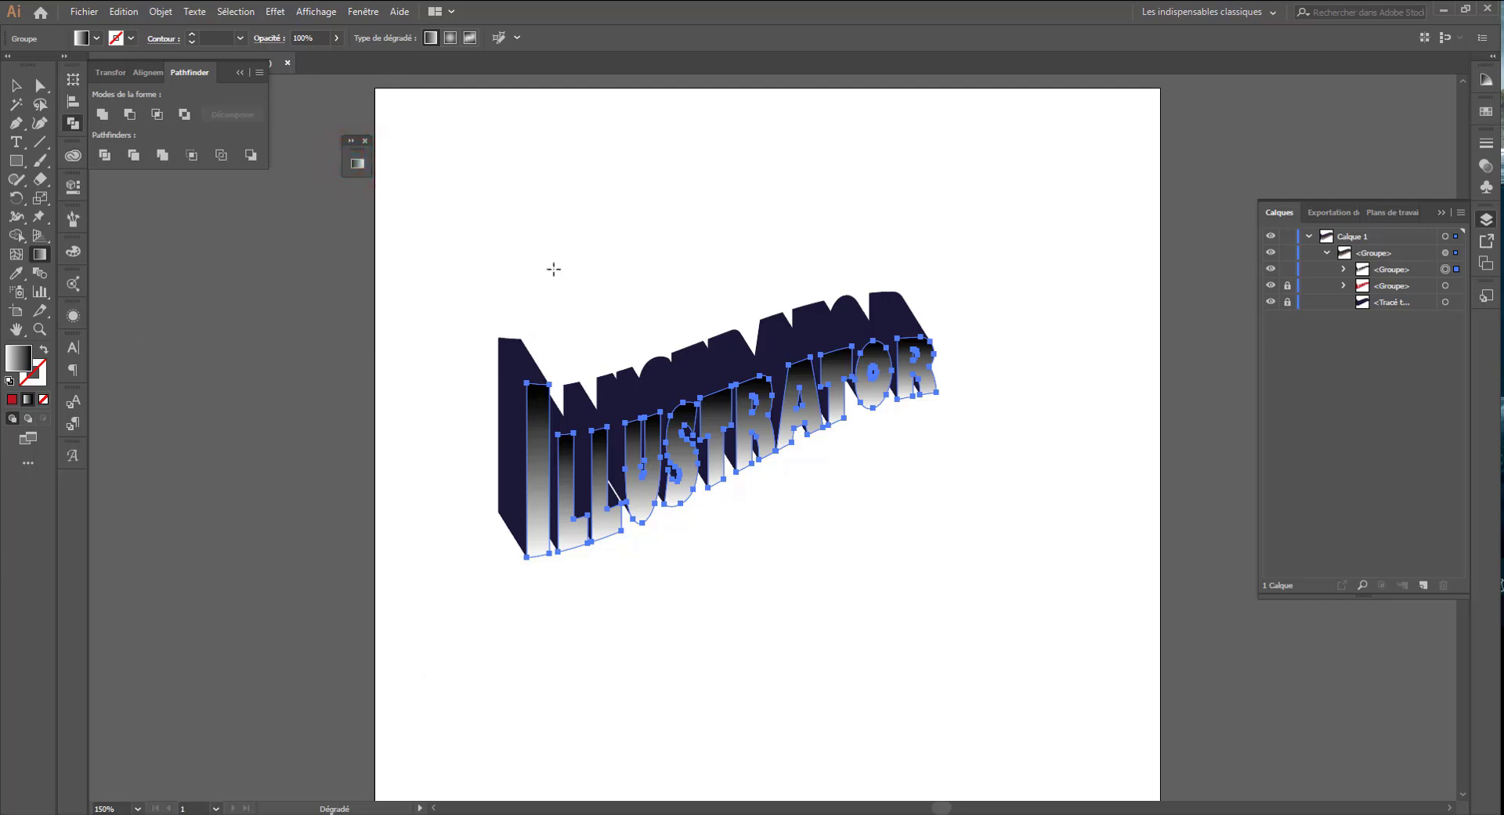
- Apply the Demi-teintes couleur pixelation effect to the gradient lettering with an 8-pixel maximum radius and 45° screen angles
{"action": "left_click", "coordinate": [275, 11]}
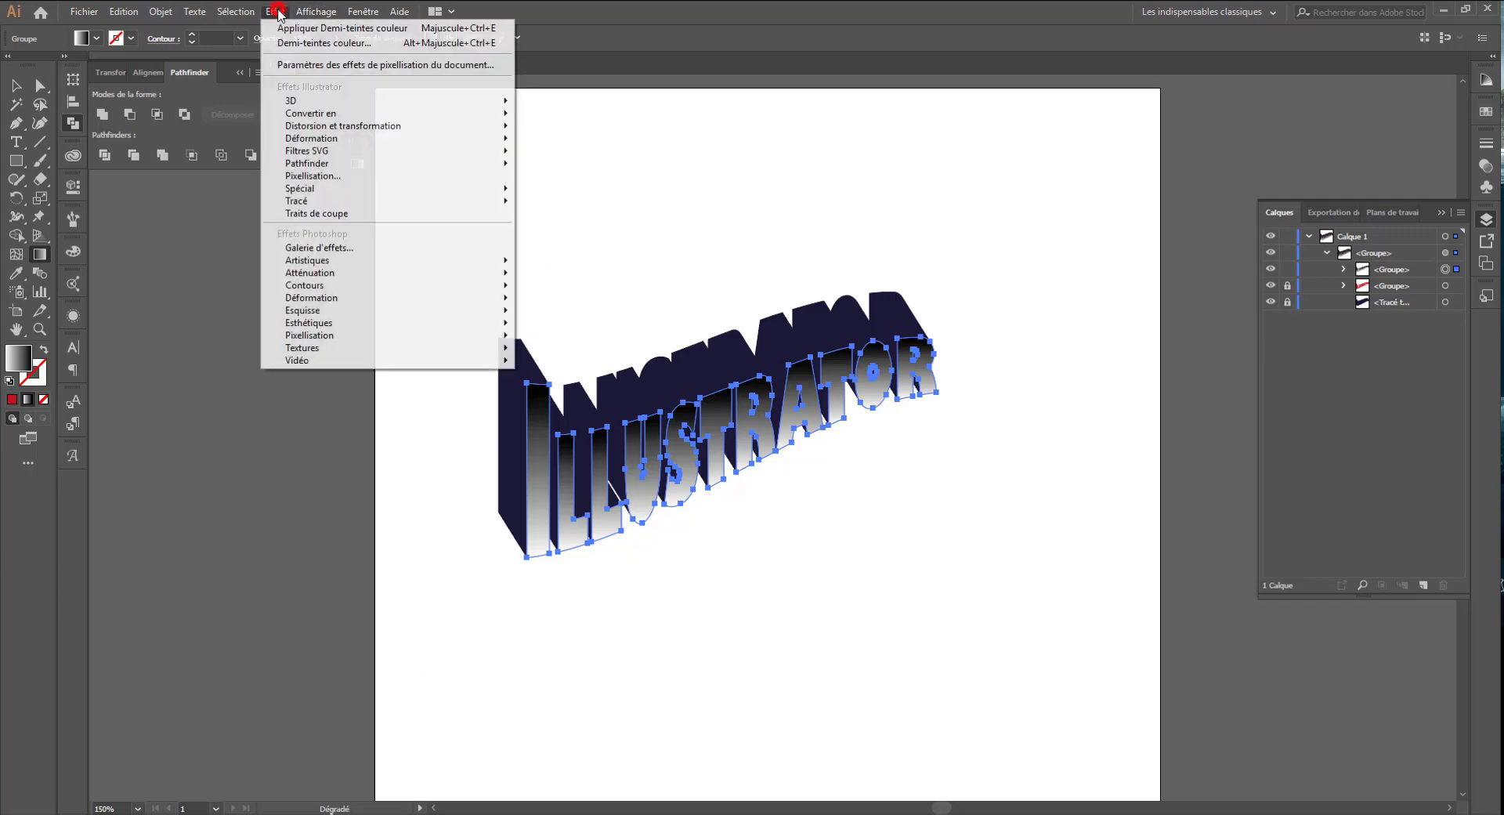
{"action": "mouse_move", "coordinate": [311, 340]}
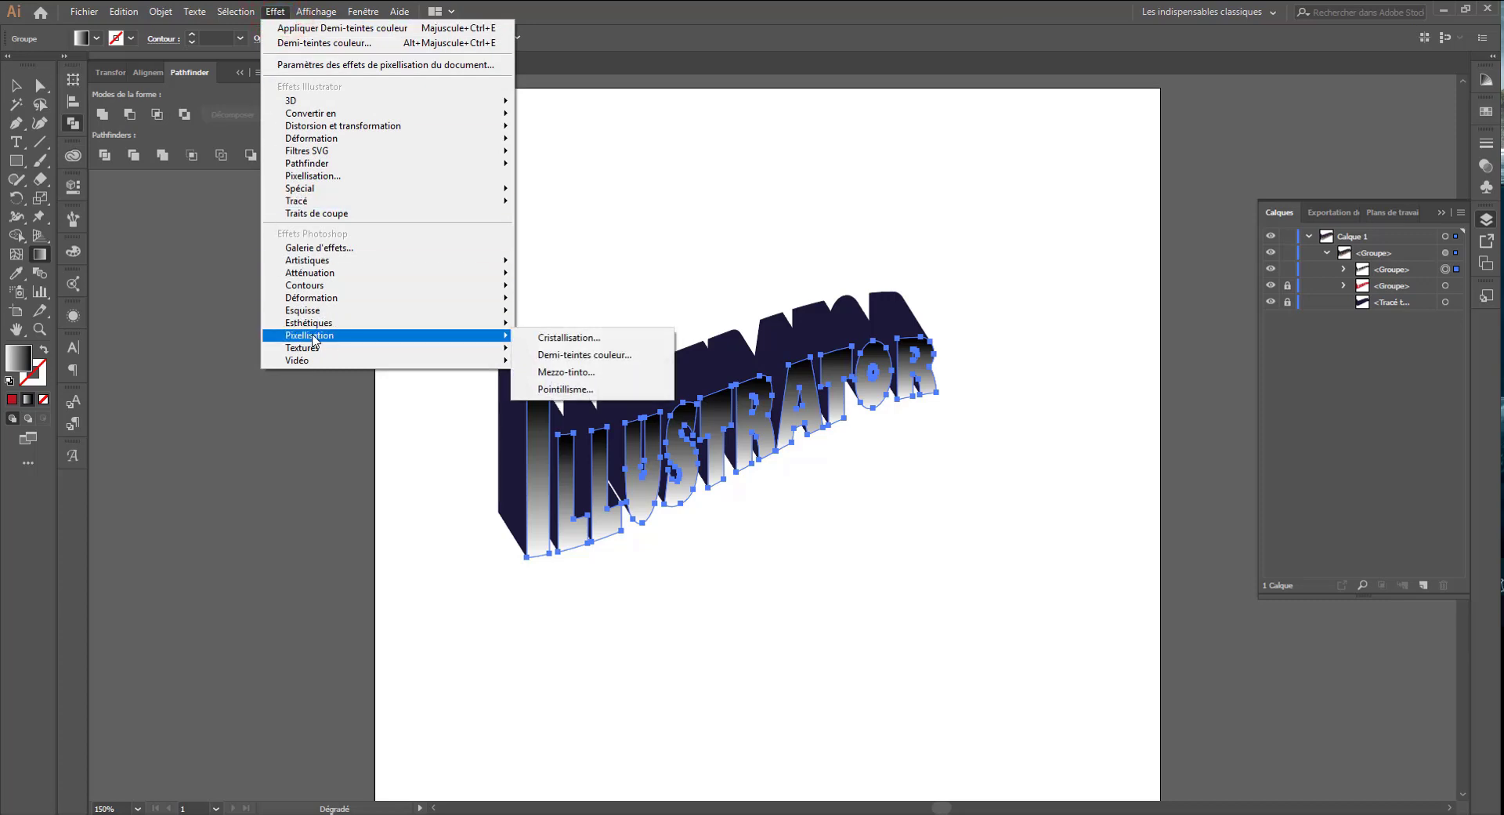
{"action": "left_click", "coordinate": [573, 351]}
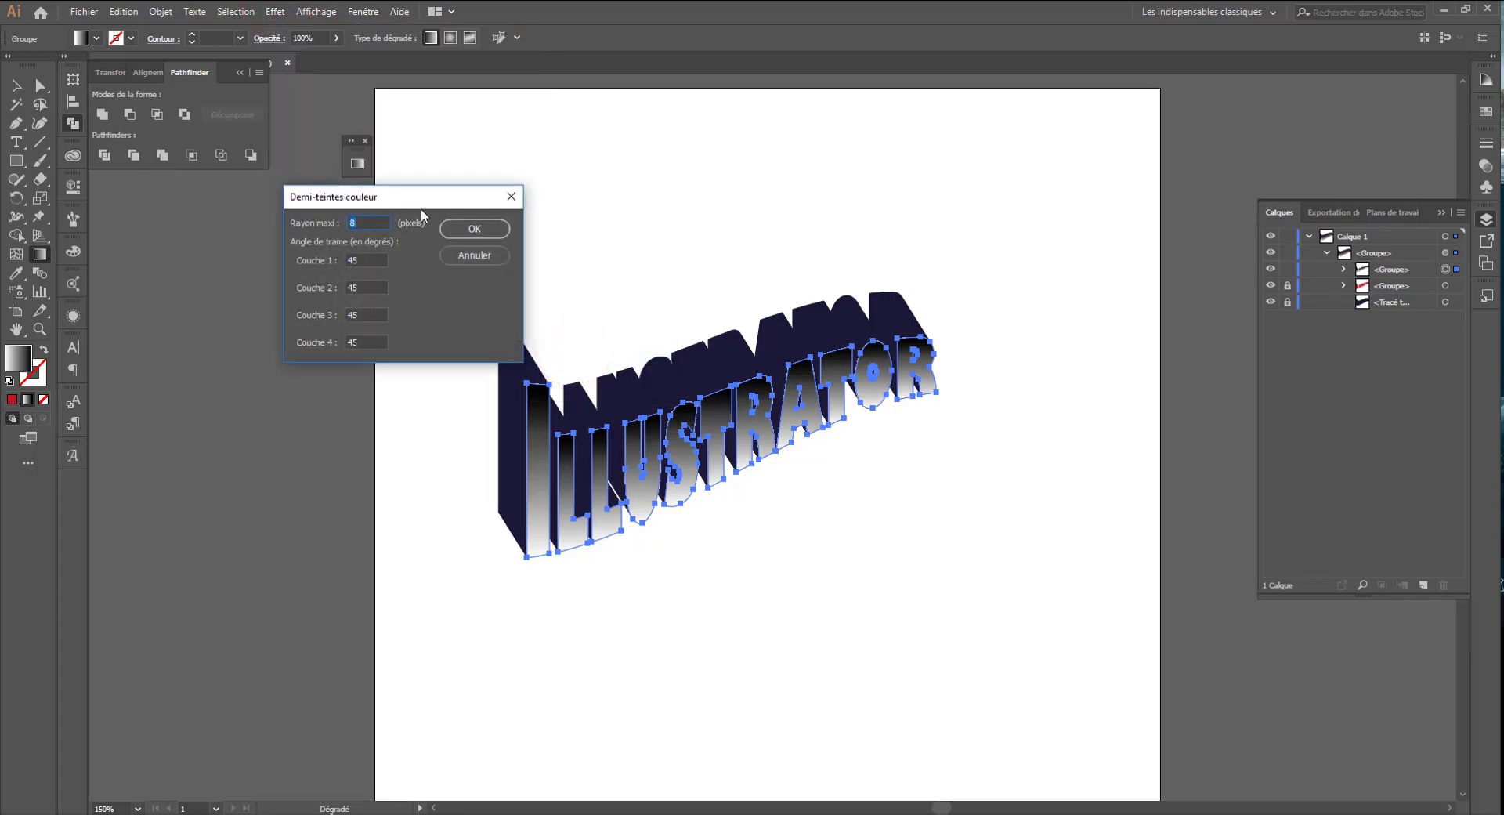
{"action": "left_click_drag", "start_coordinate": [423, 198], "coordinate": [396, 138]}
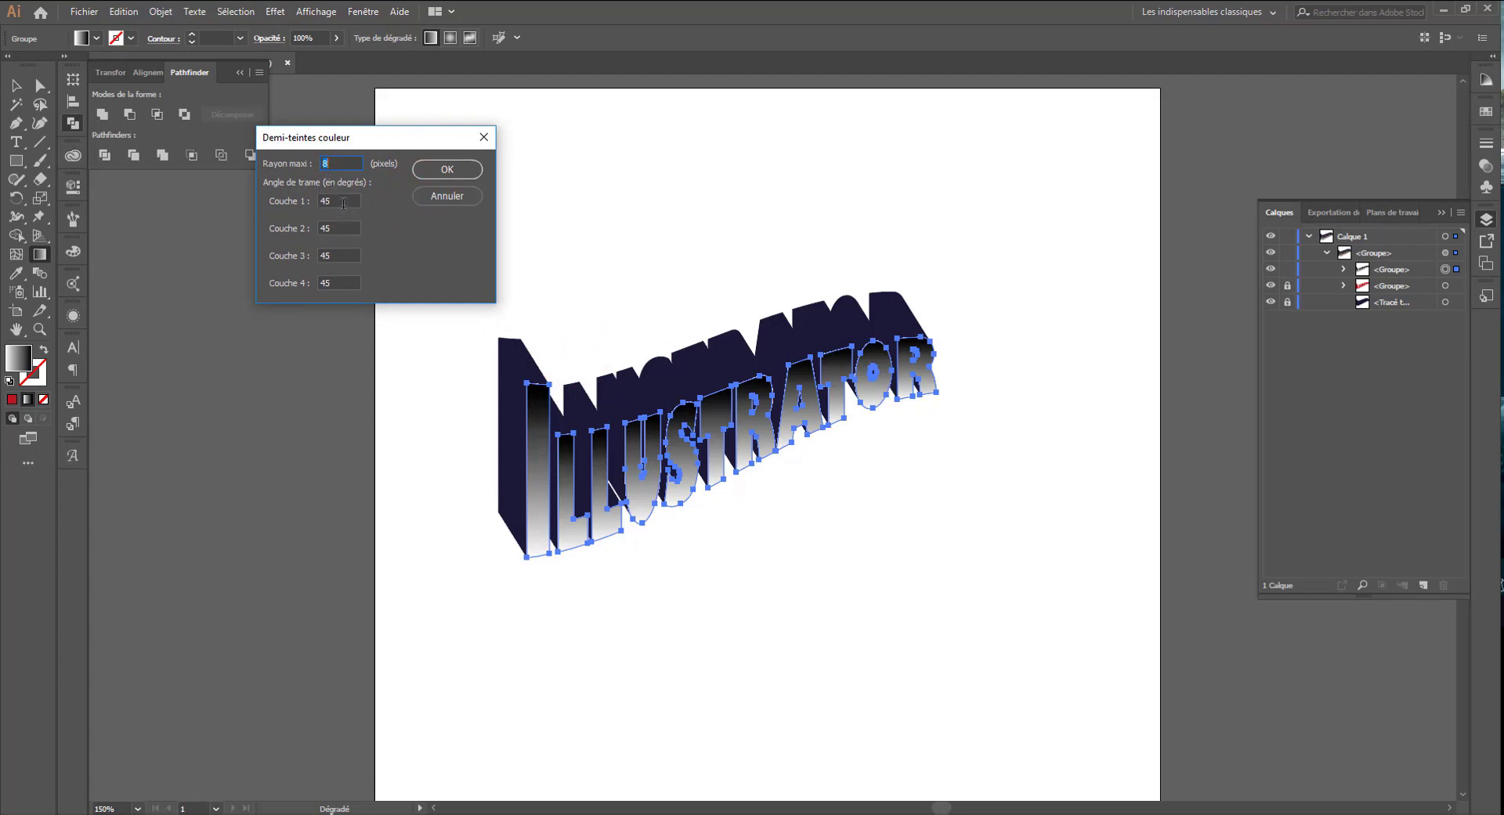
{"action": "left_click", "coordinate": [461, 171]}
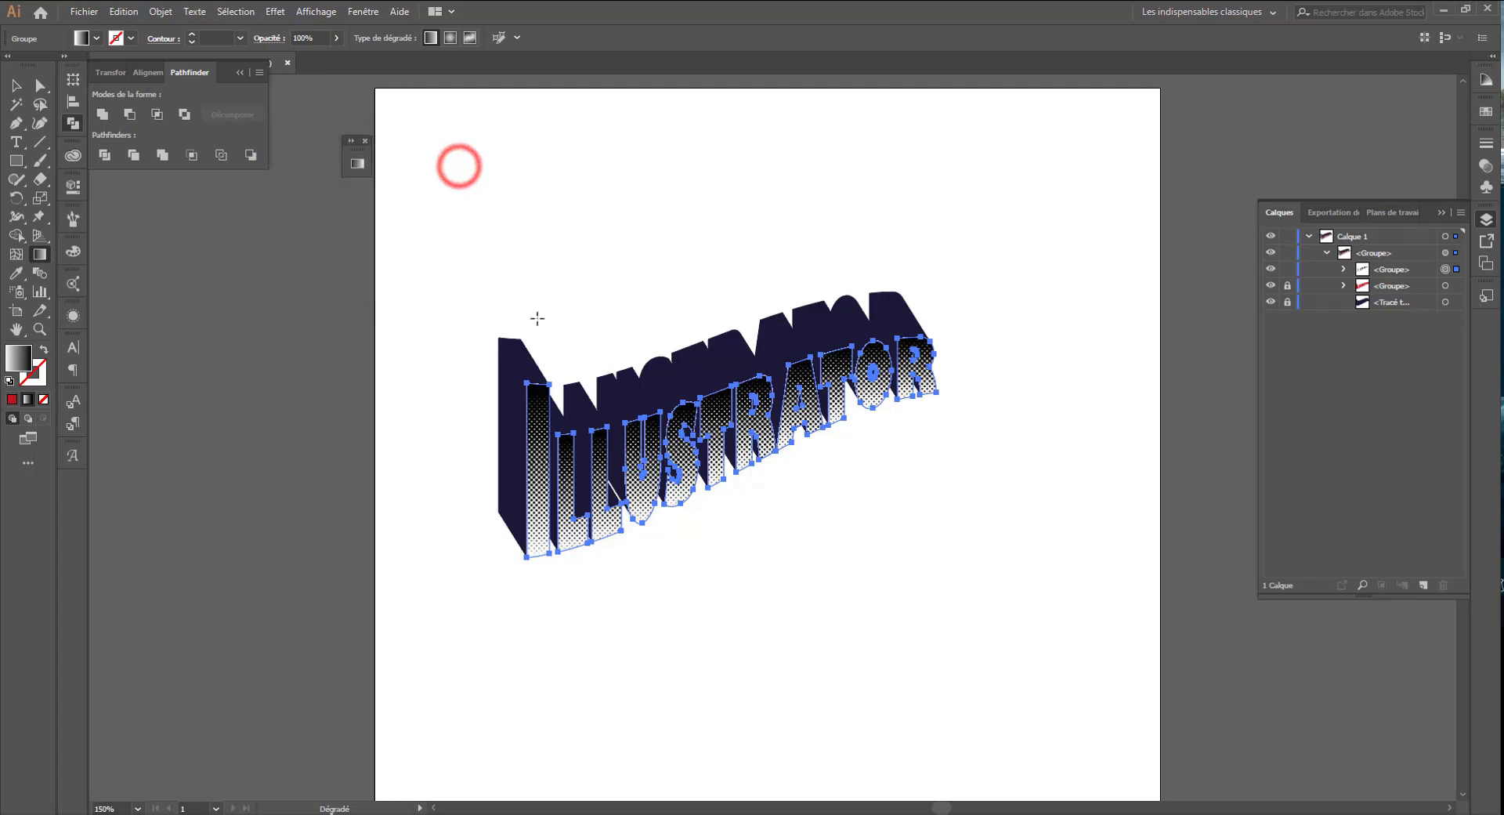
- Examine the halftone lettering up close and toggle the lettering groups' visibility to compare the halftone copy with the red lettering
{"action": "key", "text": "ctrl+plus"}
{"action": "key", "text": "ctrl+plus"}
{"action": "left_click_drag", "start_coordinate": [586, 365], "coordinate": [521, 311]}
{"action": "left_click", "coordinate": [72, 123]}
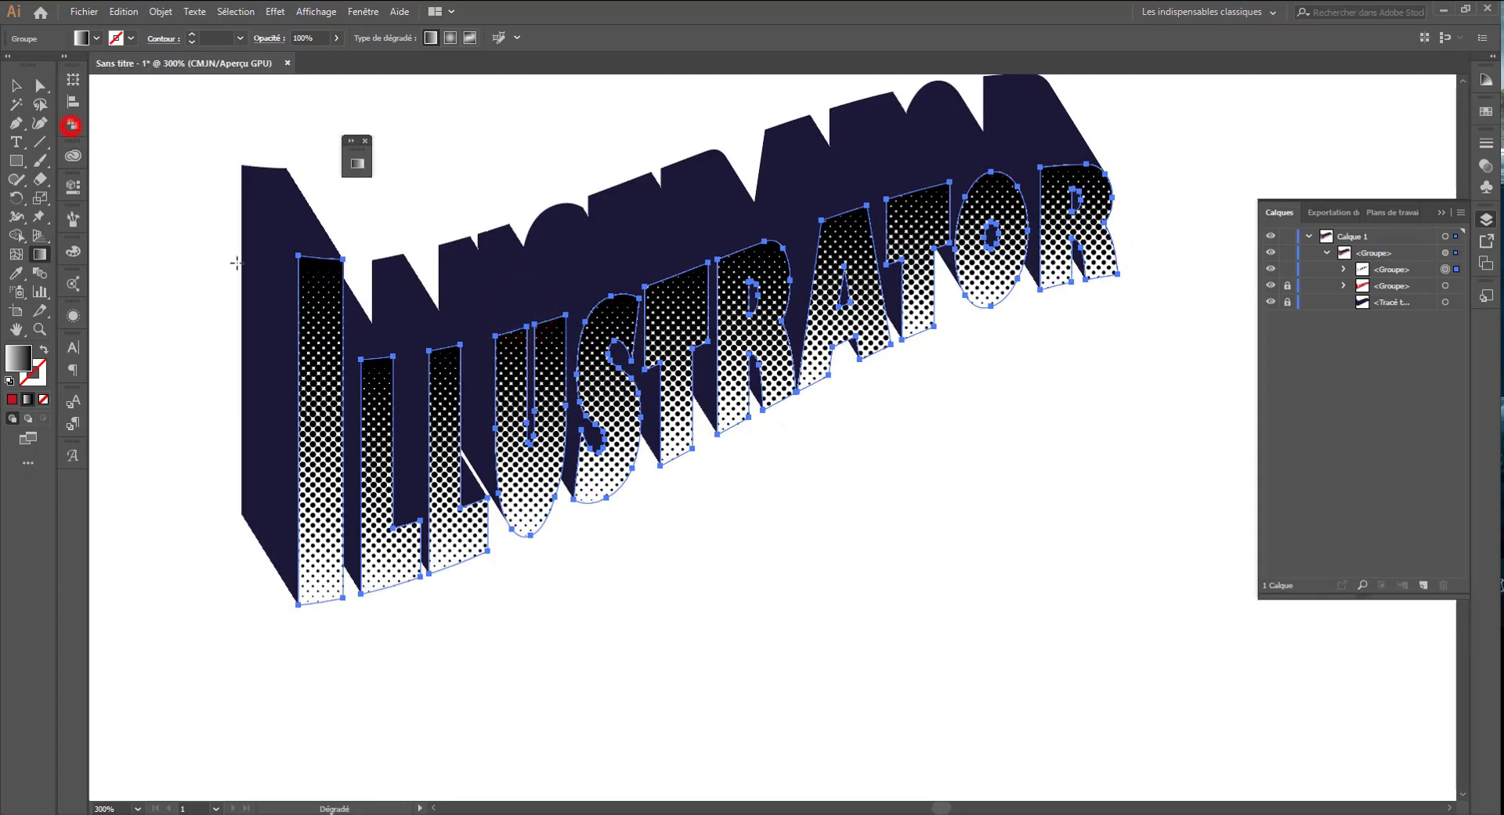
{"action": "left_click", "coordinate": [203, 328]}
{"action": "left_click", "coordinate": [16, 86]}
{"action": "left_click", "coordinate": [169, 149]}
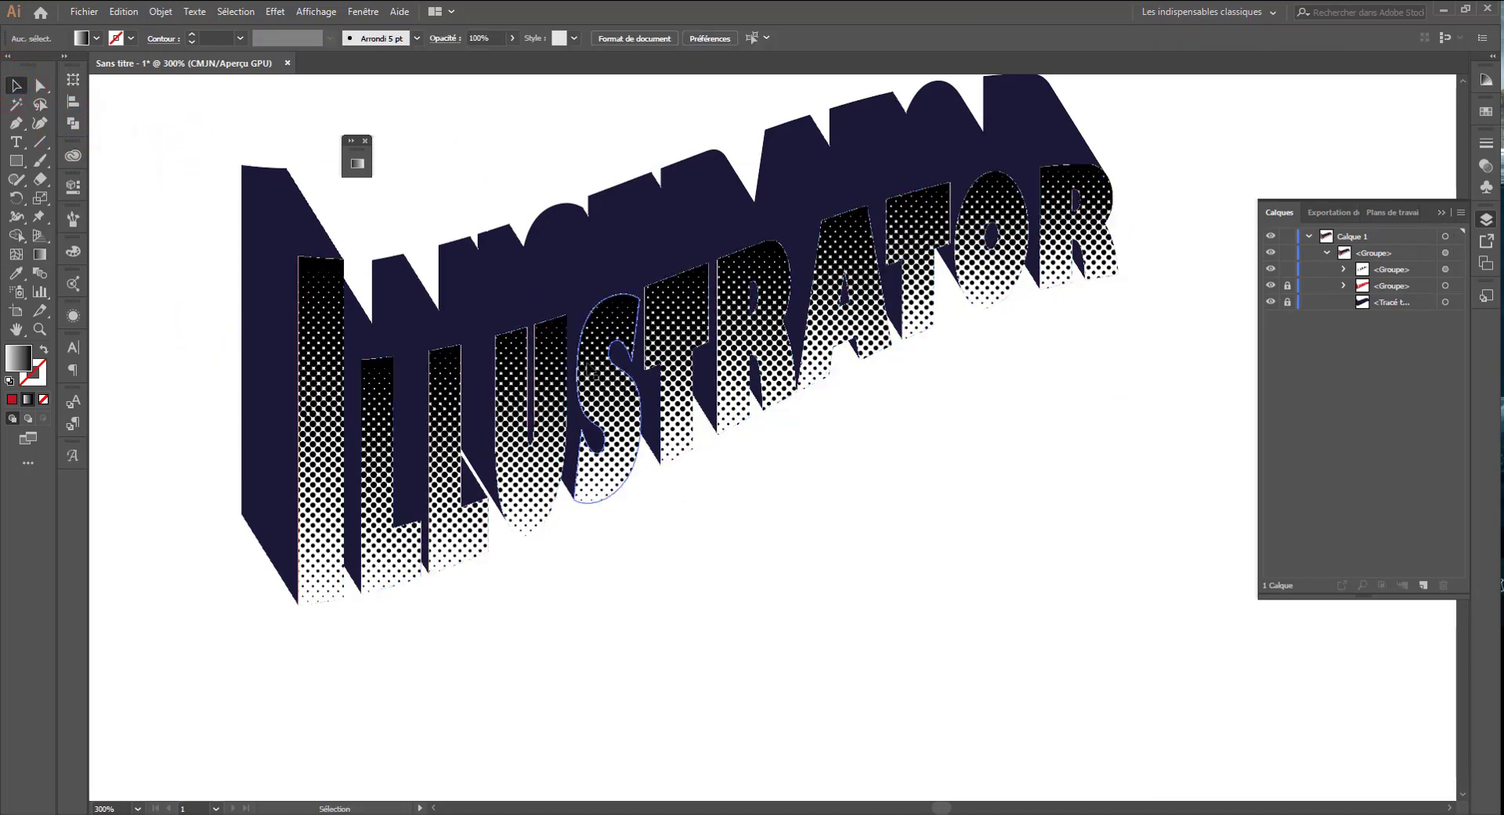
{"action": "left_click", "coordinate": [589, 374]}
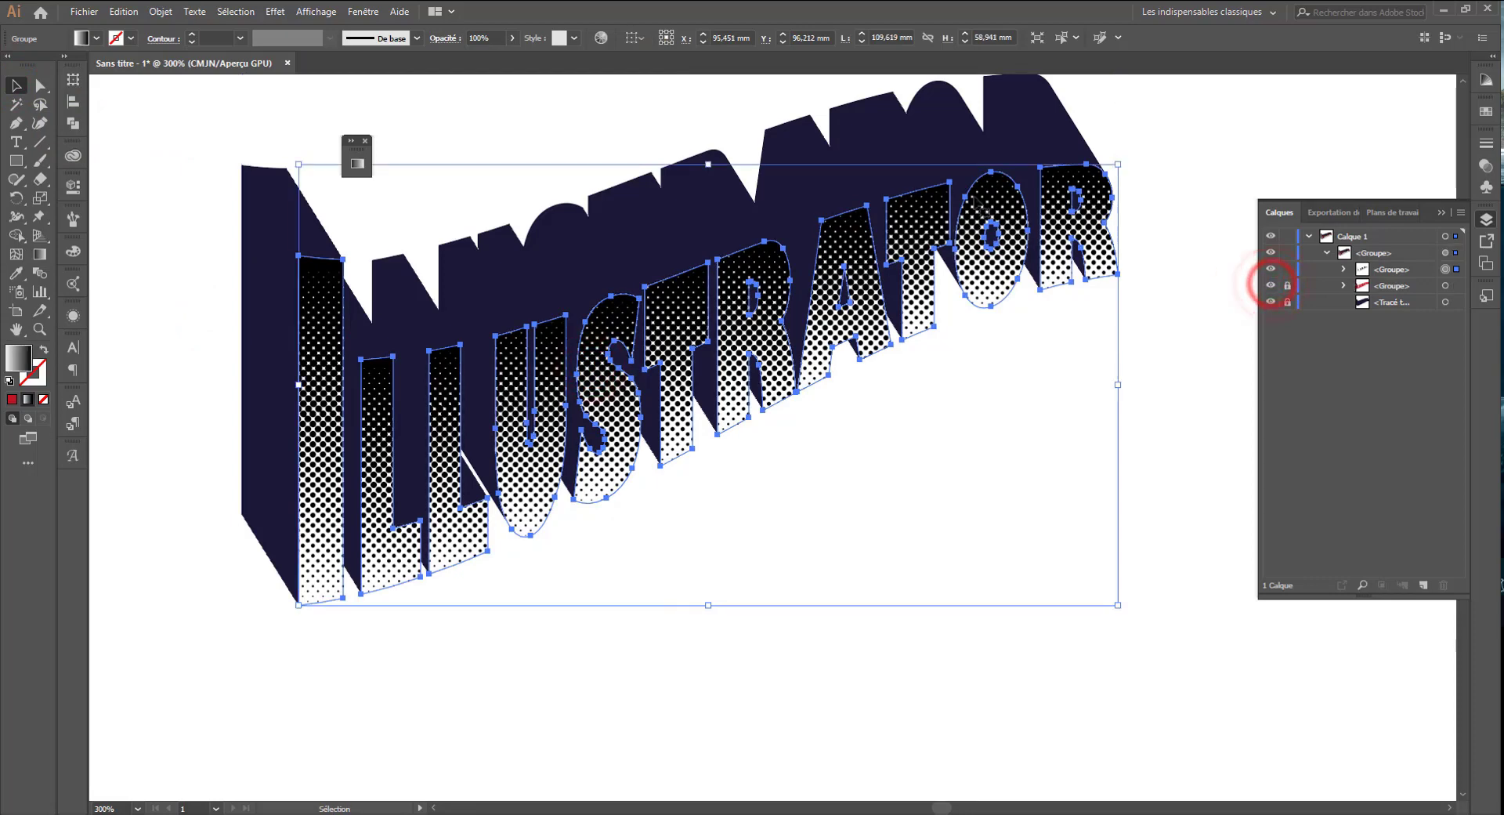
{"action": "left_click", "coordinate": [1270, 290]}
{"action": "left_click", "coordinate": [1269, 290]}
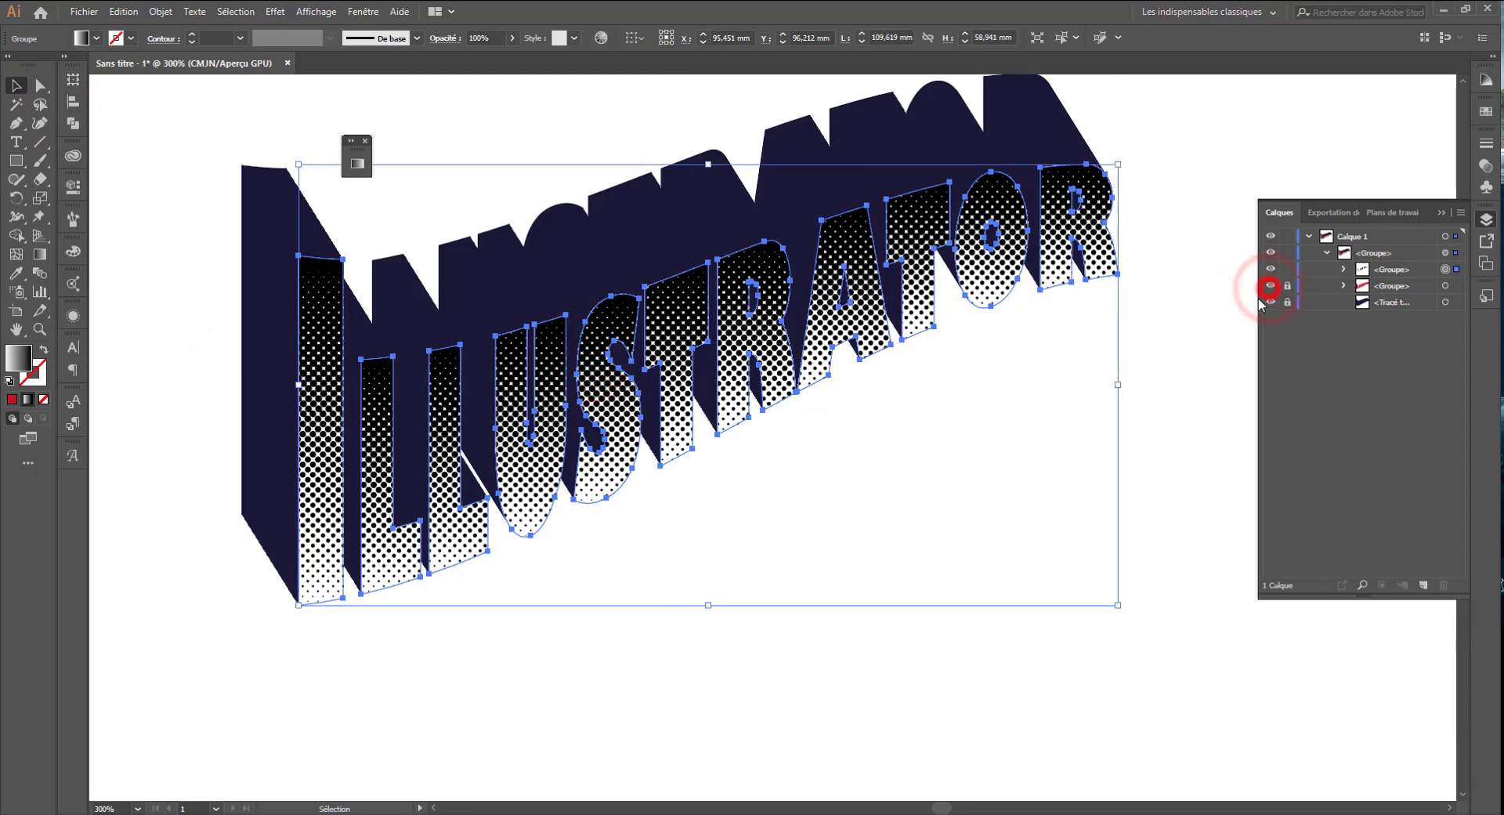
{"action": "left_click", "coordinate": [1270, 268]}
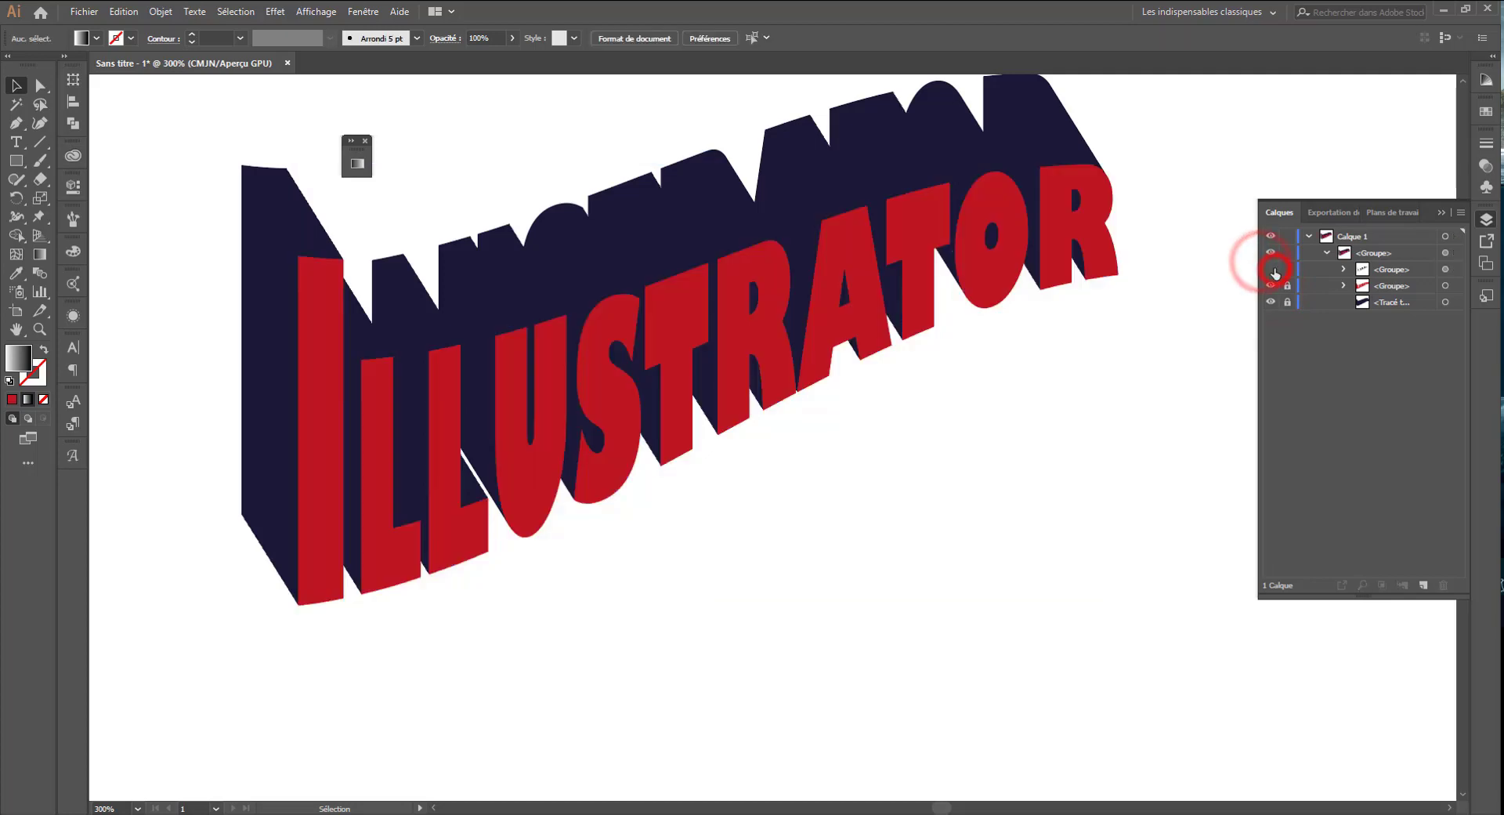
{"action": "left_click", "coordinate": [1270, 269]}
- Try the Exclusion blending mode on the halftone lettering group while it is nested inside the parent group
{"action": "left_click", "coordinate": [1445, 269]}
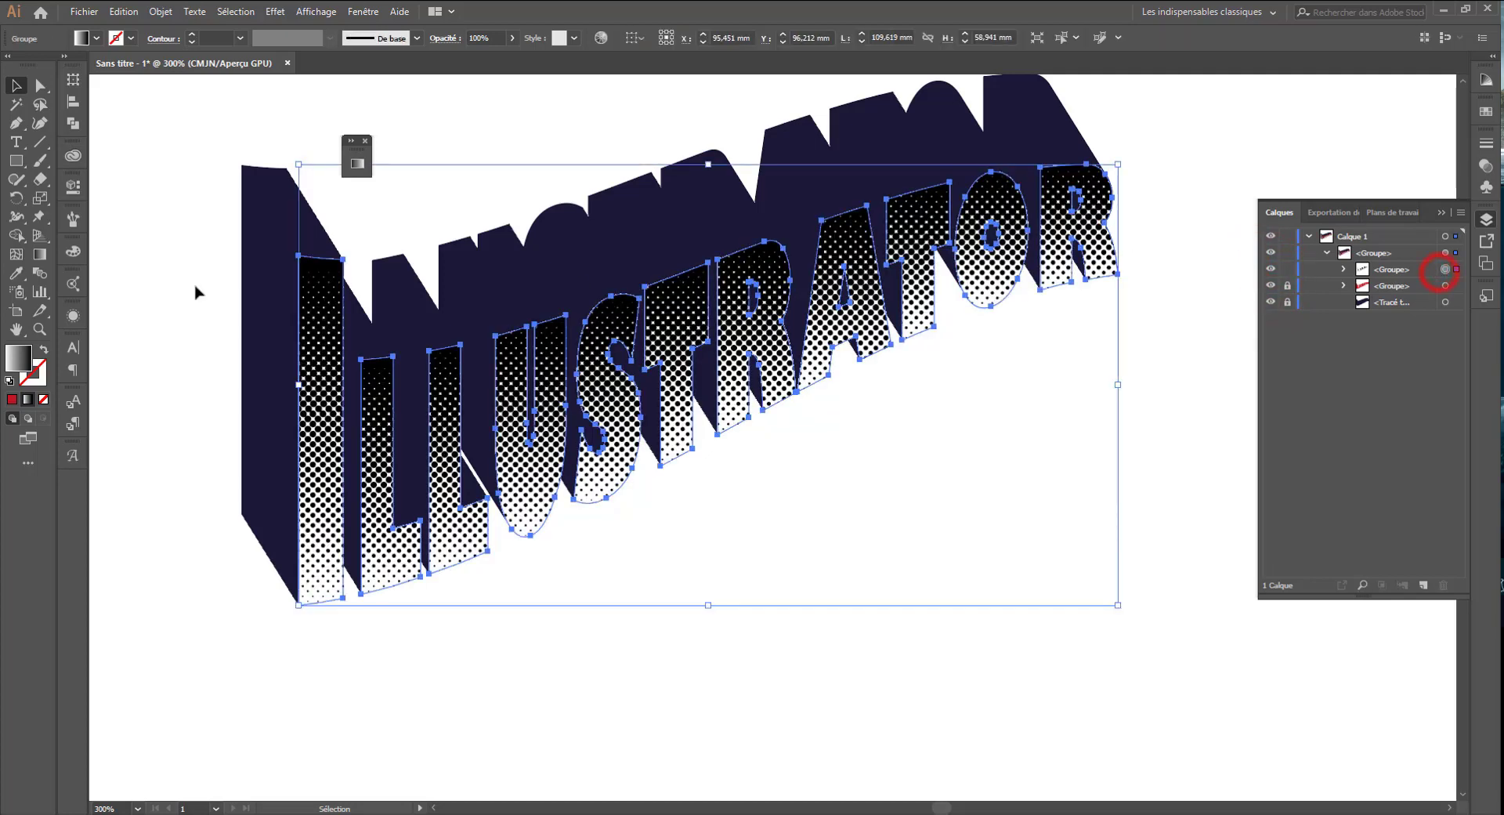
{"action": "left_click", "coordinate": [73, 314]}
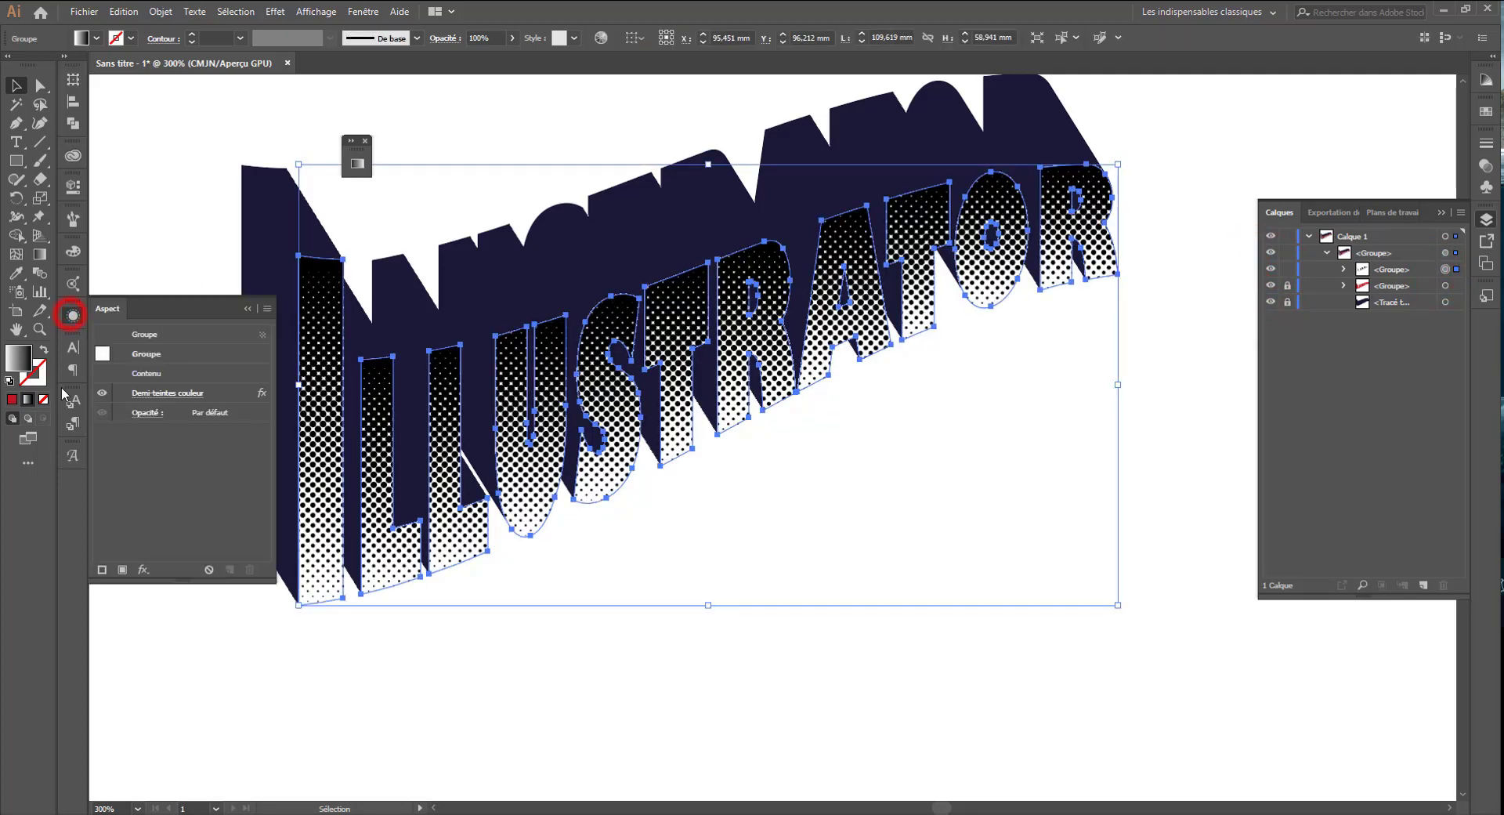
{"action": "left_click", "coordinate": [148, 413]}
{"action": "left_click", "coordinate": [63, 441]}
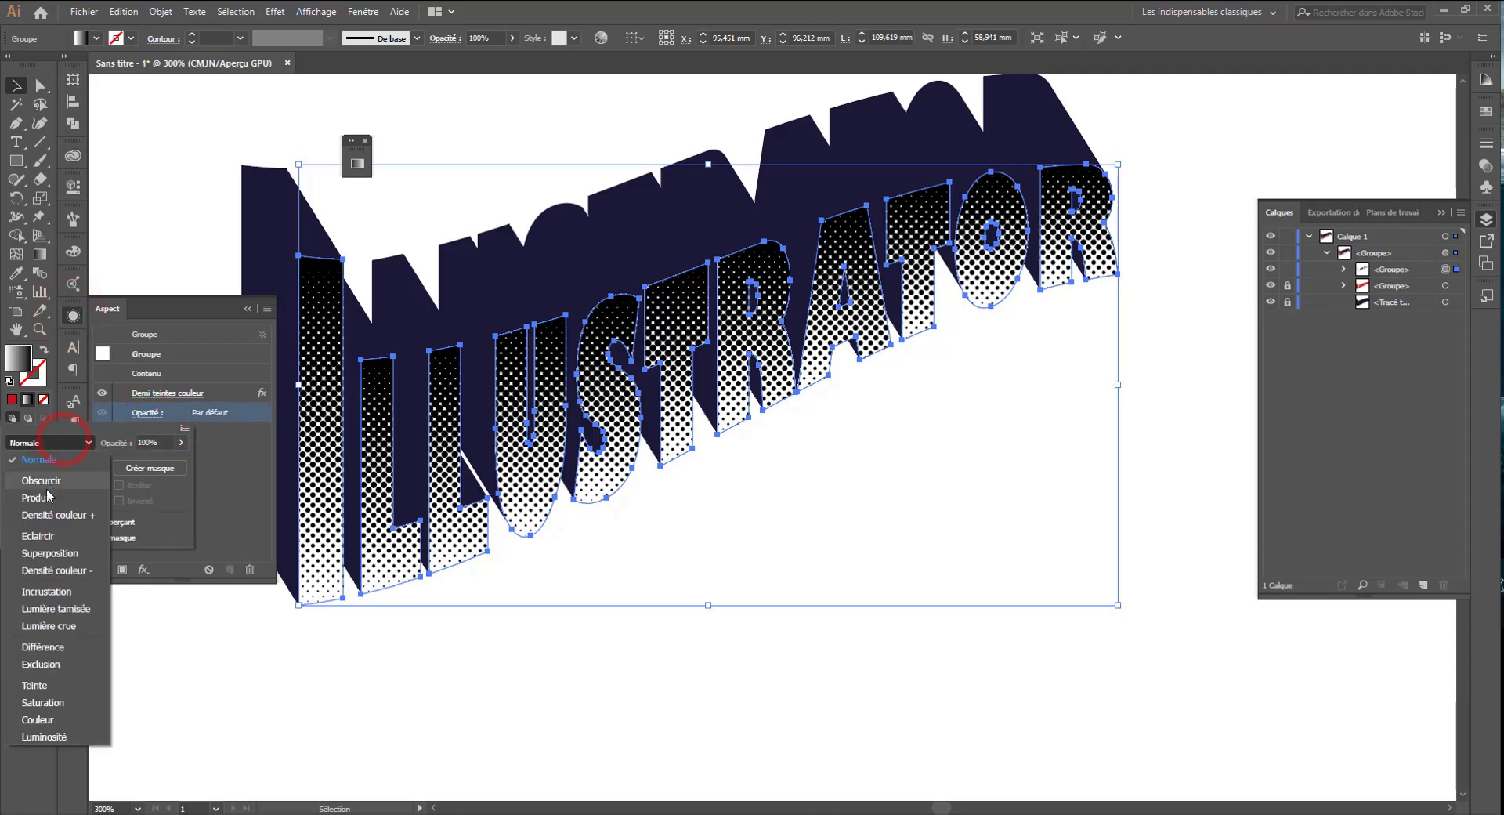
{"action": "left_click", "coordinate": [43, 664]}
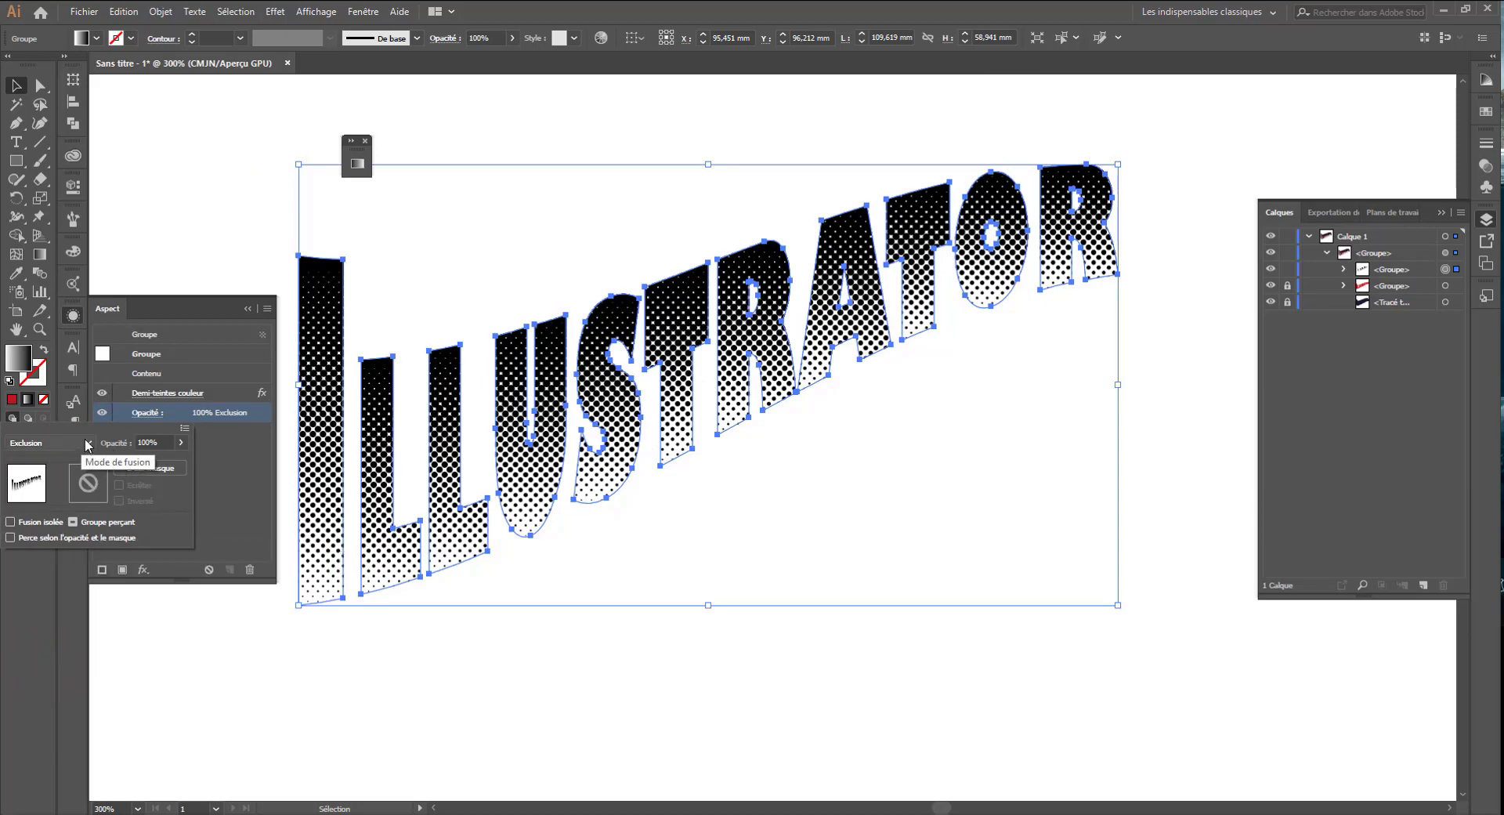
{"action": "key", "text": "Escape"}
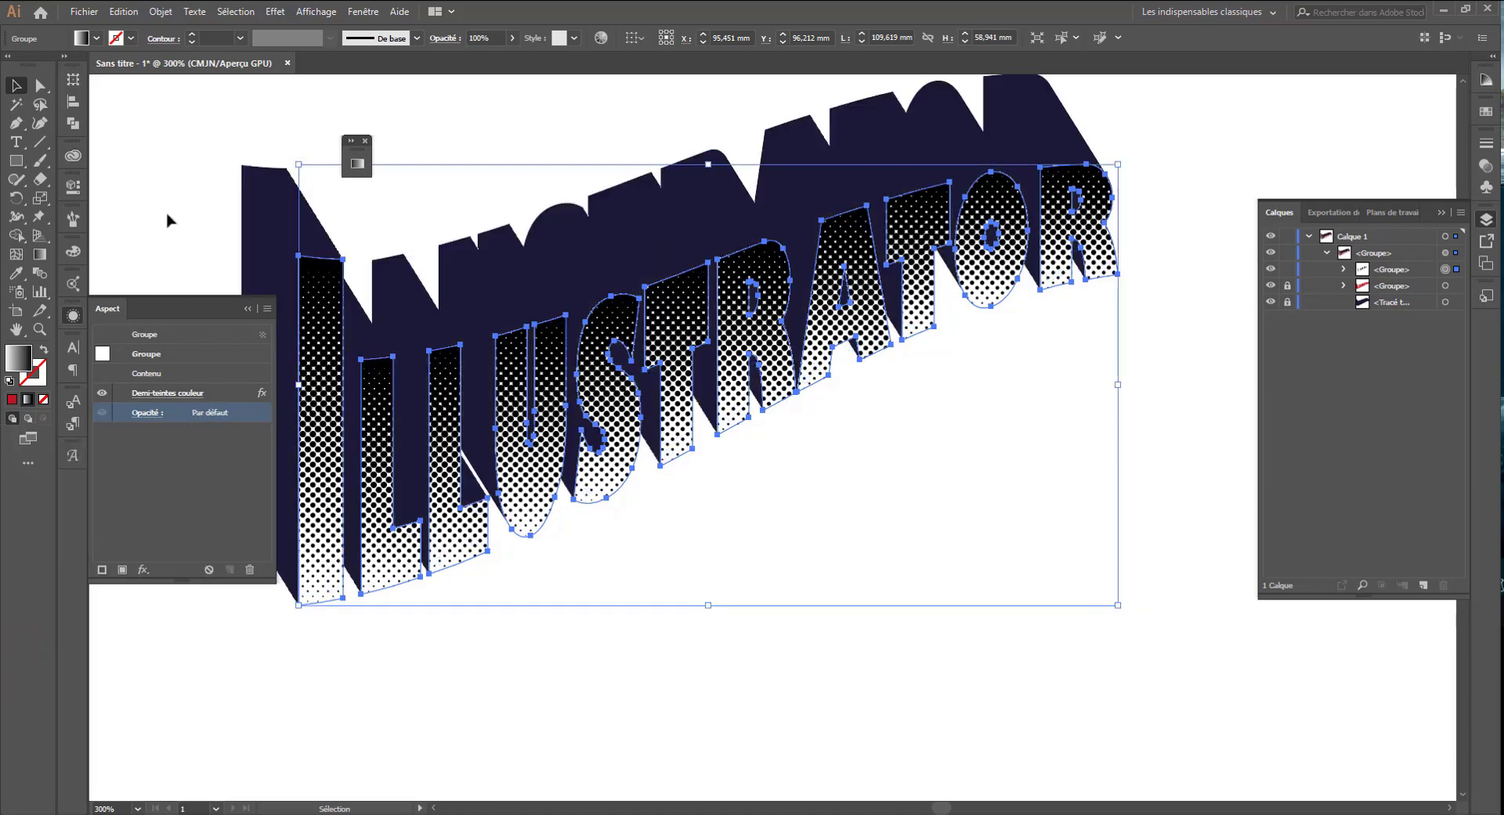
- Move the halftone lettering, the red lettering and the dark blue extrusion out of their parent group directly into Calque 1
{"action": "left_click", "coordinate": [168, 213]}
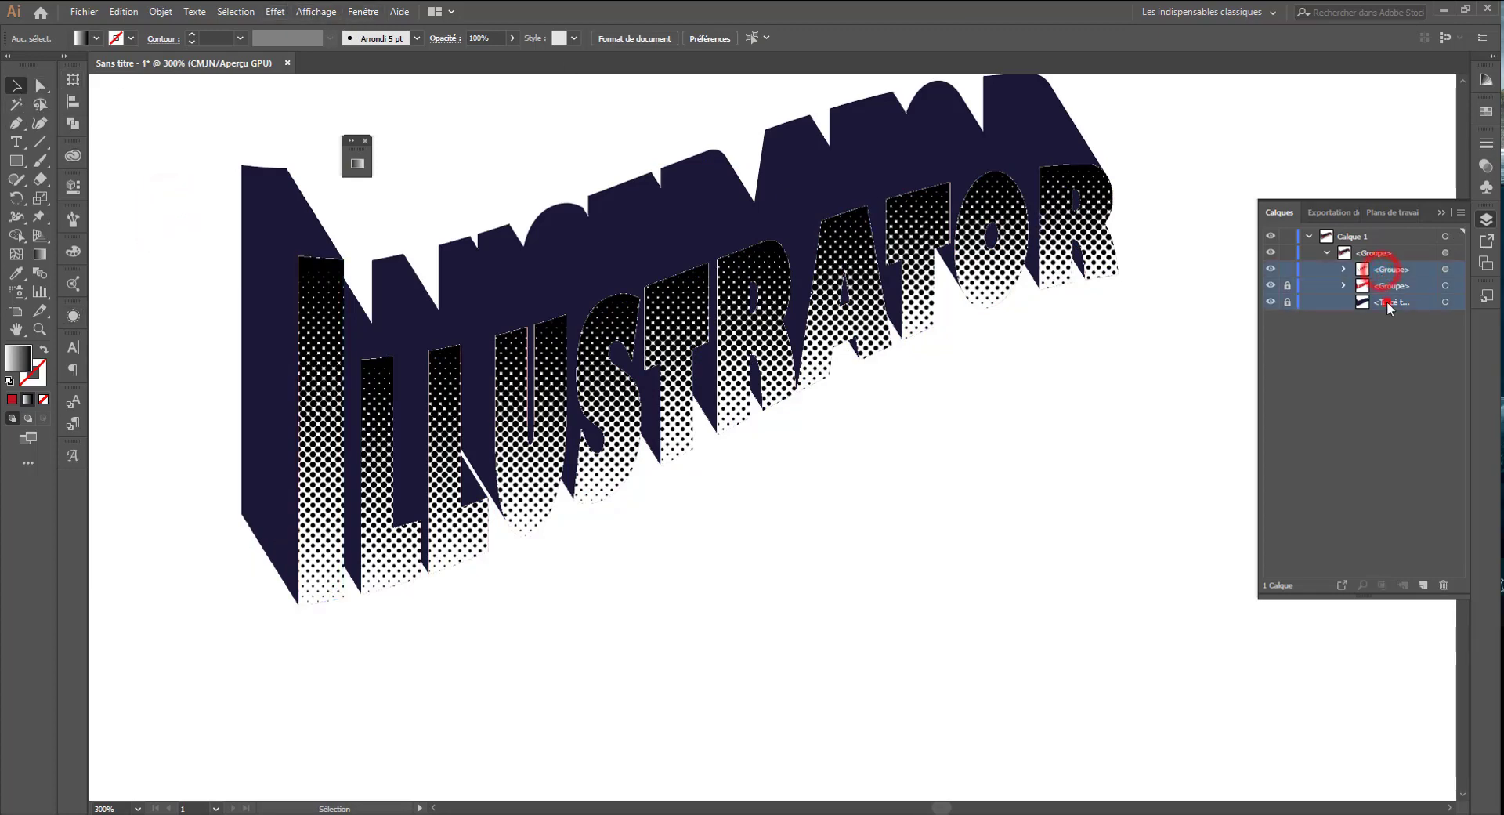
{"action": "left_click", "coordinate": [1377, 251]}
{"action": "left_click_drag", "start_coordinate": [1377, 246], "coordinate": [1377, 242]}
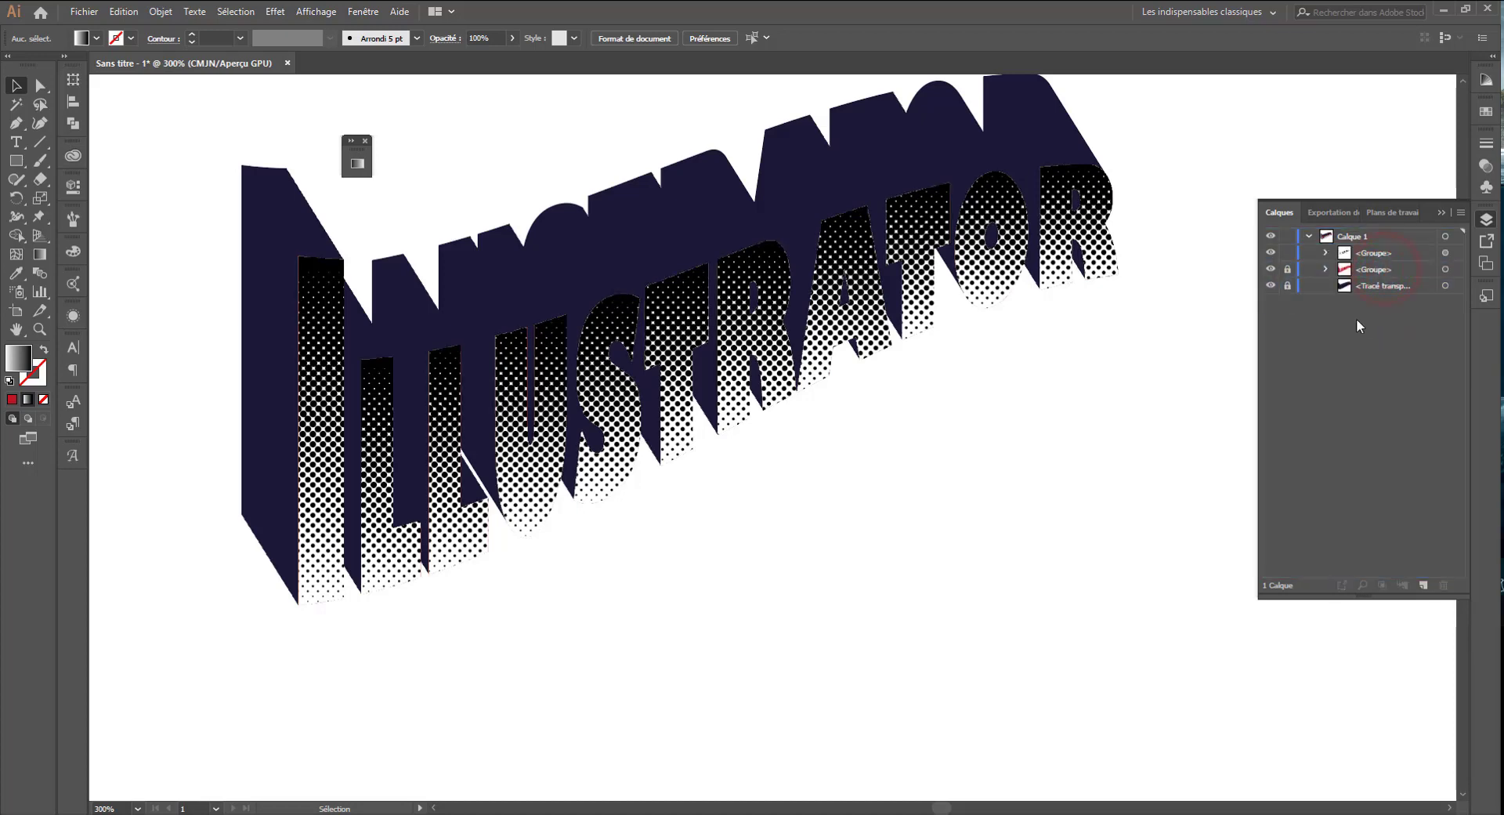
- Set the halftone lettering group's blending mode to Exclusion
{"action": "left_click", "coordinate": [981, 210]}
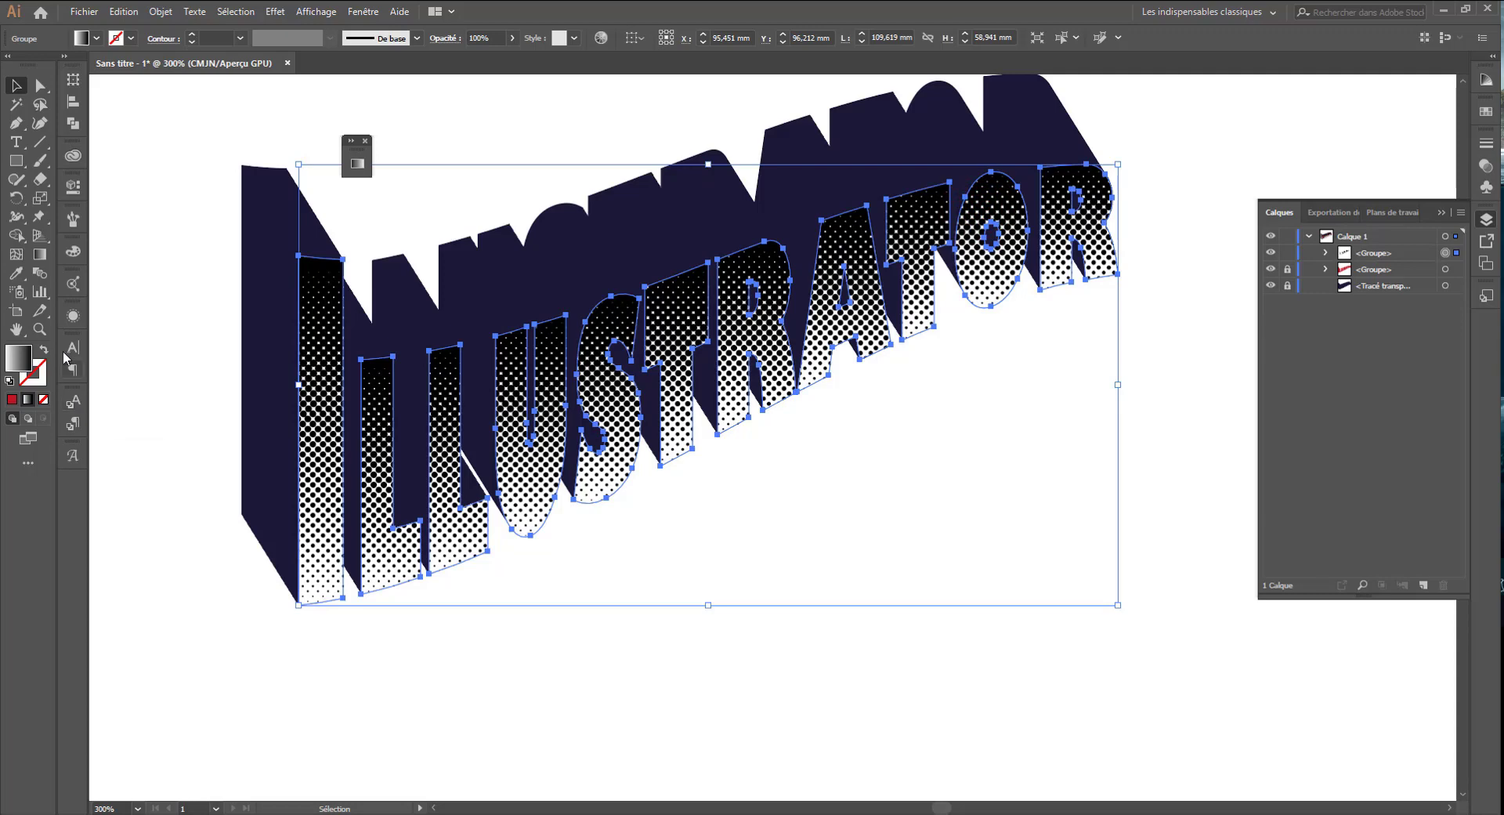
{"action": "left_click", "coordinate": [72, 314]}
{"action": "left_click", "coordinate": [138, 392]}
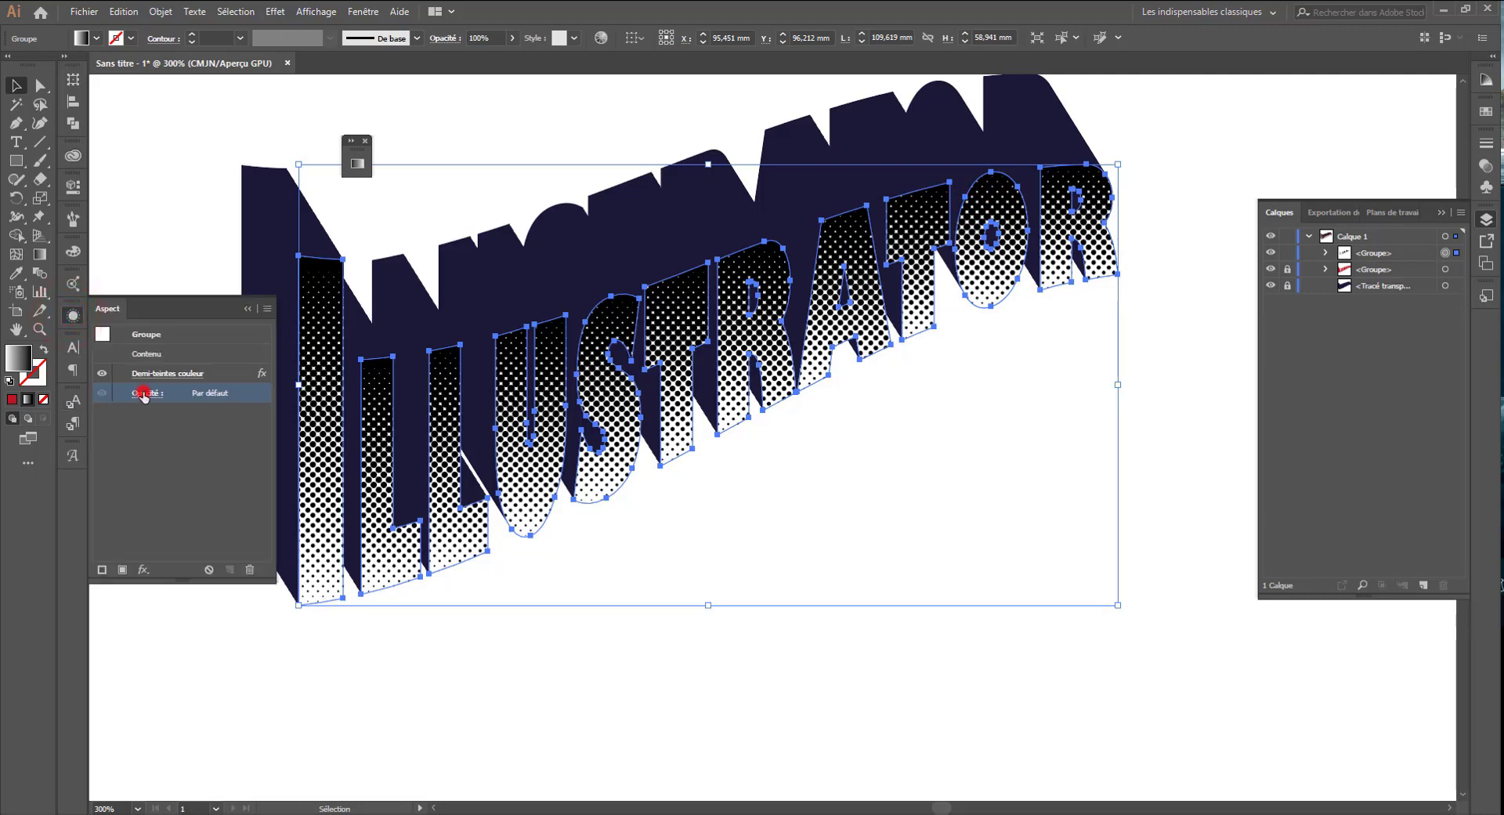
{"action": "left_click", "coordinate": [47, 424]}
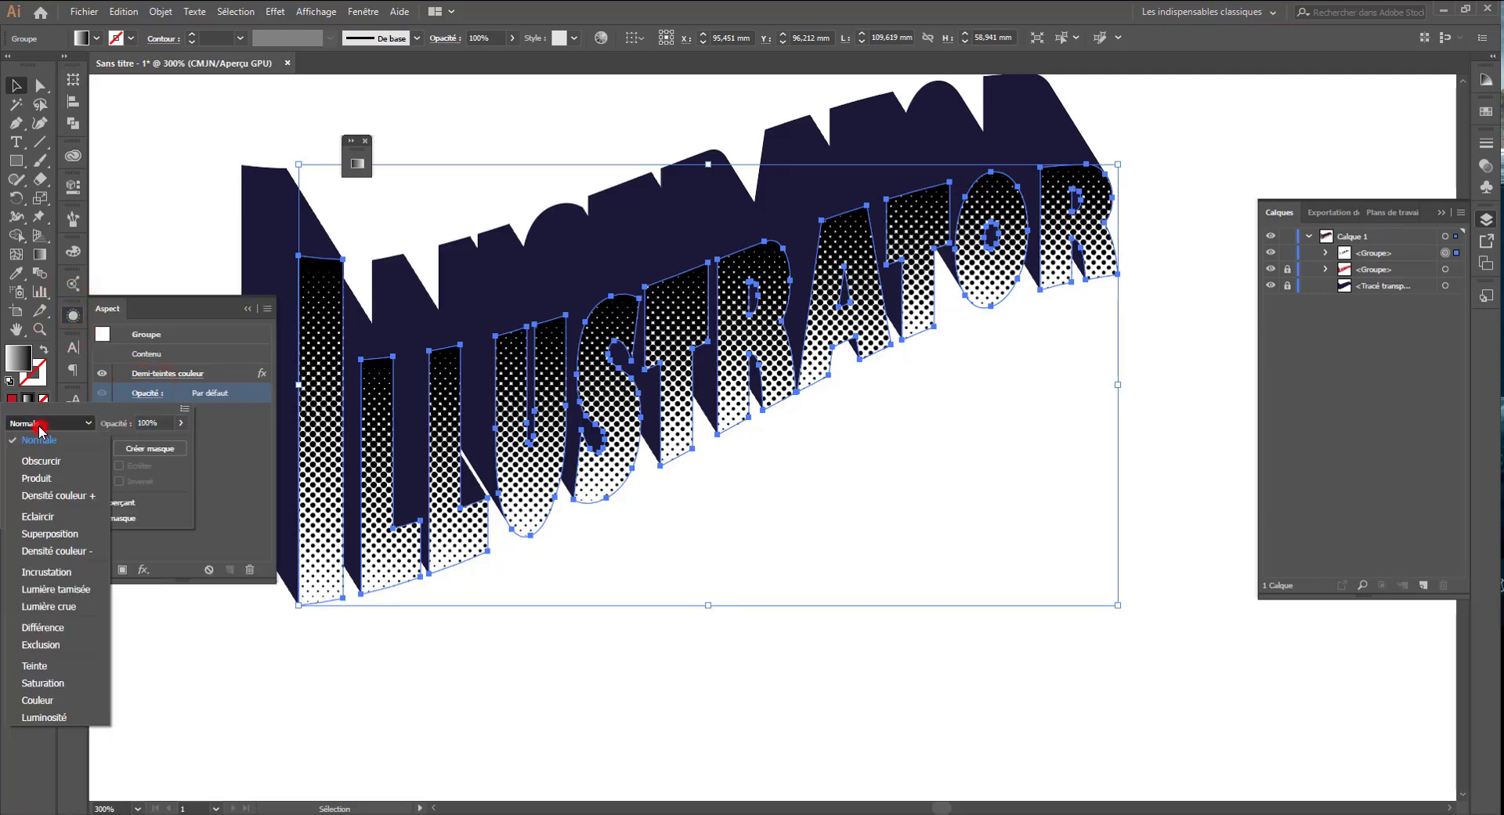
{"action": "left_click", "coordinate": [45, 644]}
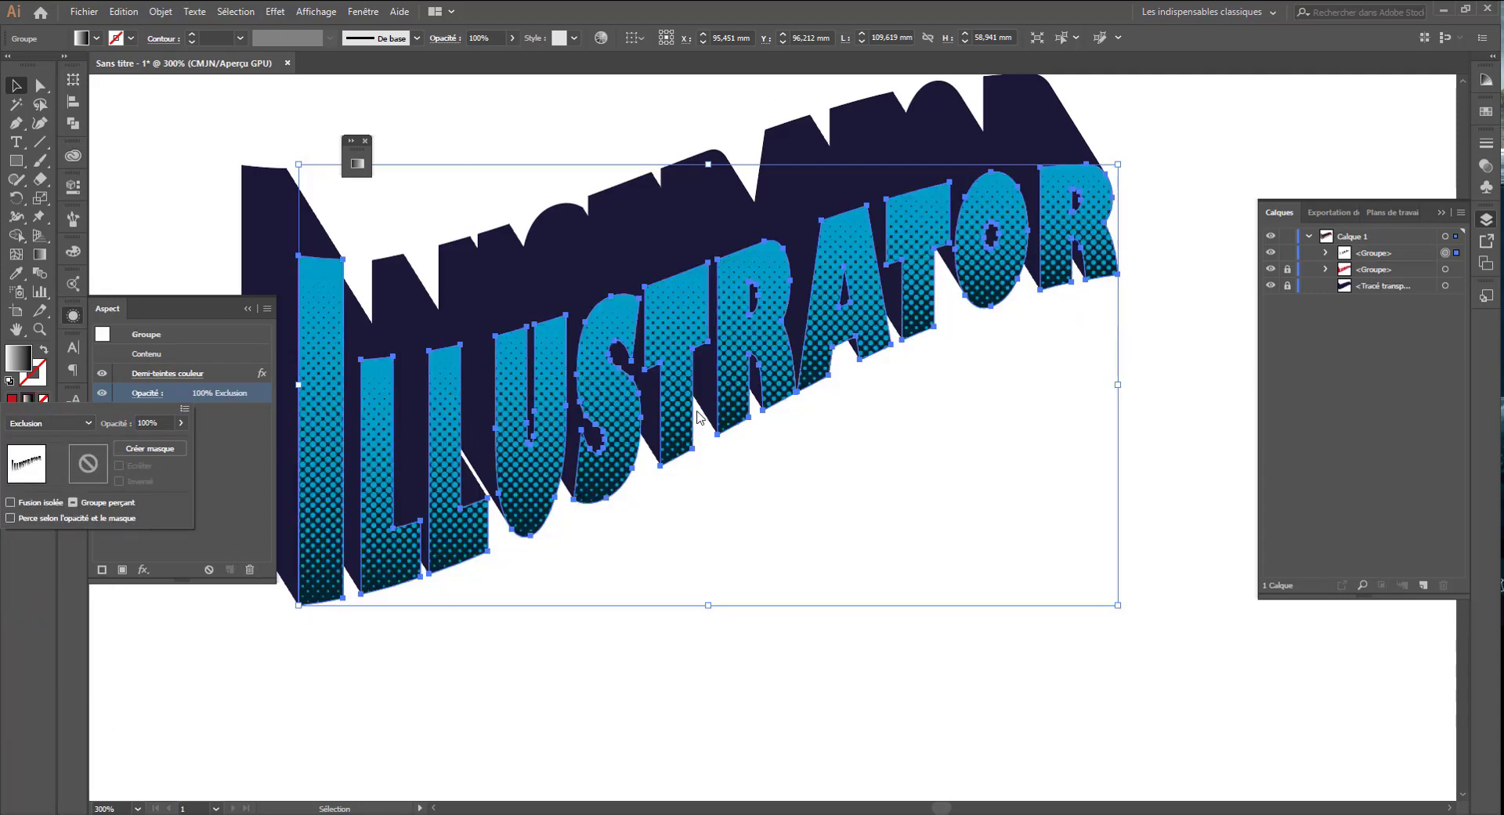
{"action": "left_click", "coordinate": [249, 641]}
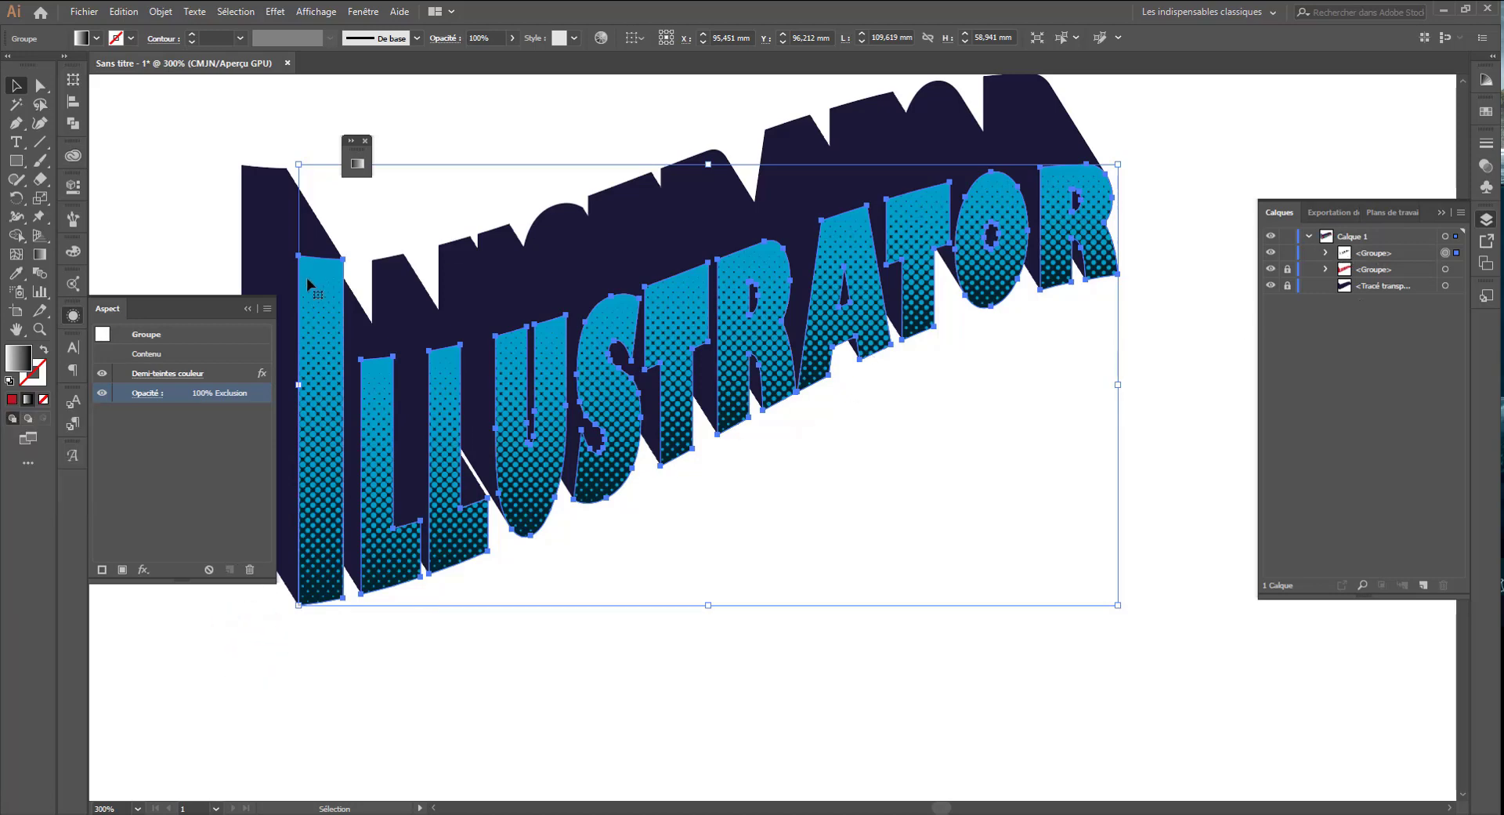
- Shift the midpoint of the halftone lettering's gradient slightly towards the black end
{"action": "left_click", "coordinate": [356, 163]}
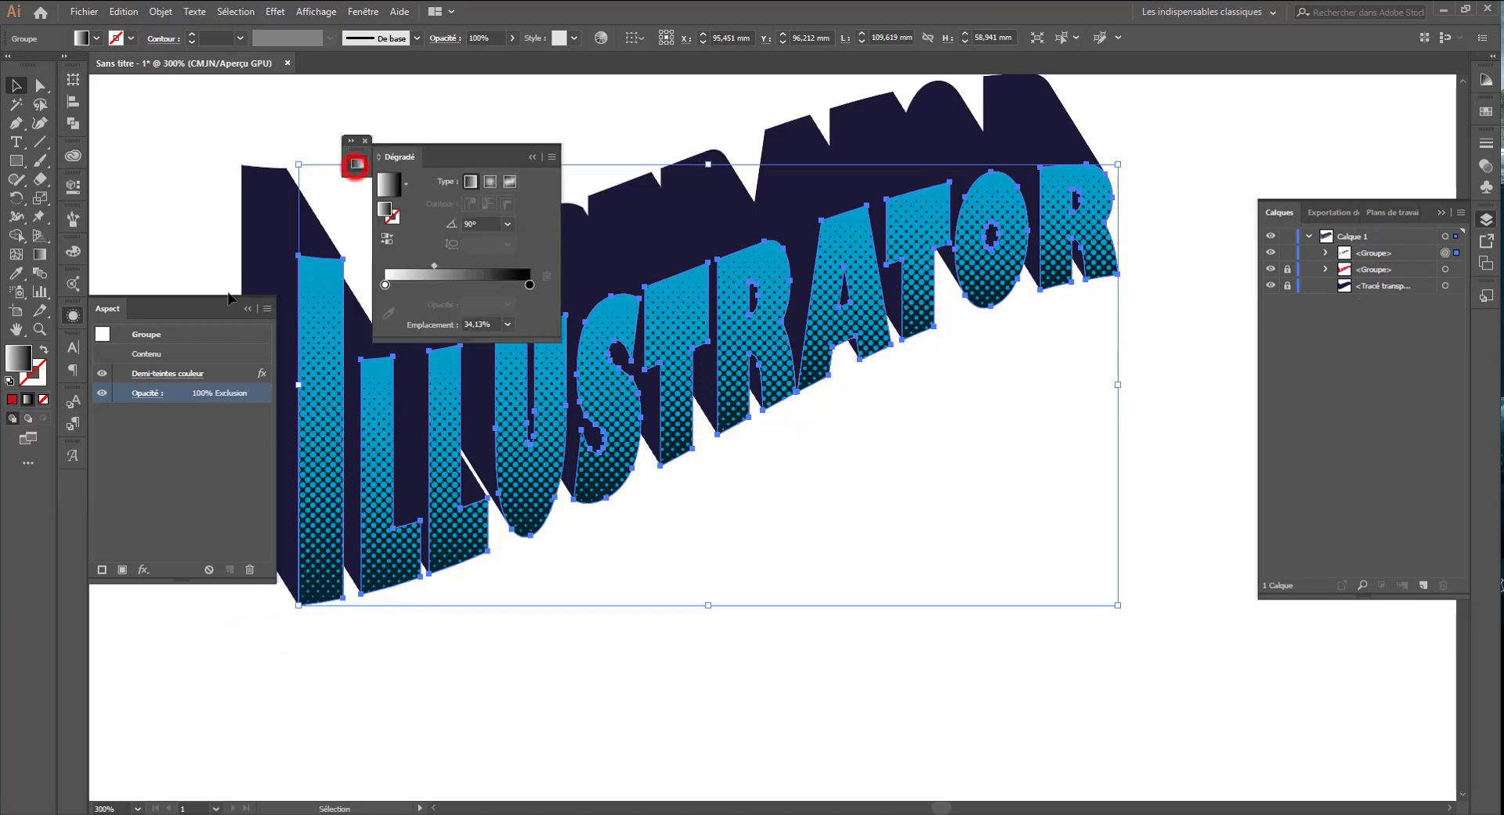
{"action": "left_click", "coordinate": [437, 265]}
{"action": "mouse_move", "coordinate": [450, 267]}
{"action": "left_mouse_down"}
{"action": "mouse_move", "coordinate": [411, 270]}
{"action": "mouse_move", "coordinate": [495, 266]}
{"action": "mouse_move", "coordinate": [443, 266]}
{"action": "left_mouse_up"}
- Try the halftone lettering's gradient in the reversed direction with its midpoint moved further towards the white end
{"action": "left_click", "coordinate": [389, 239]}
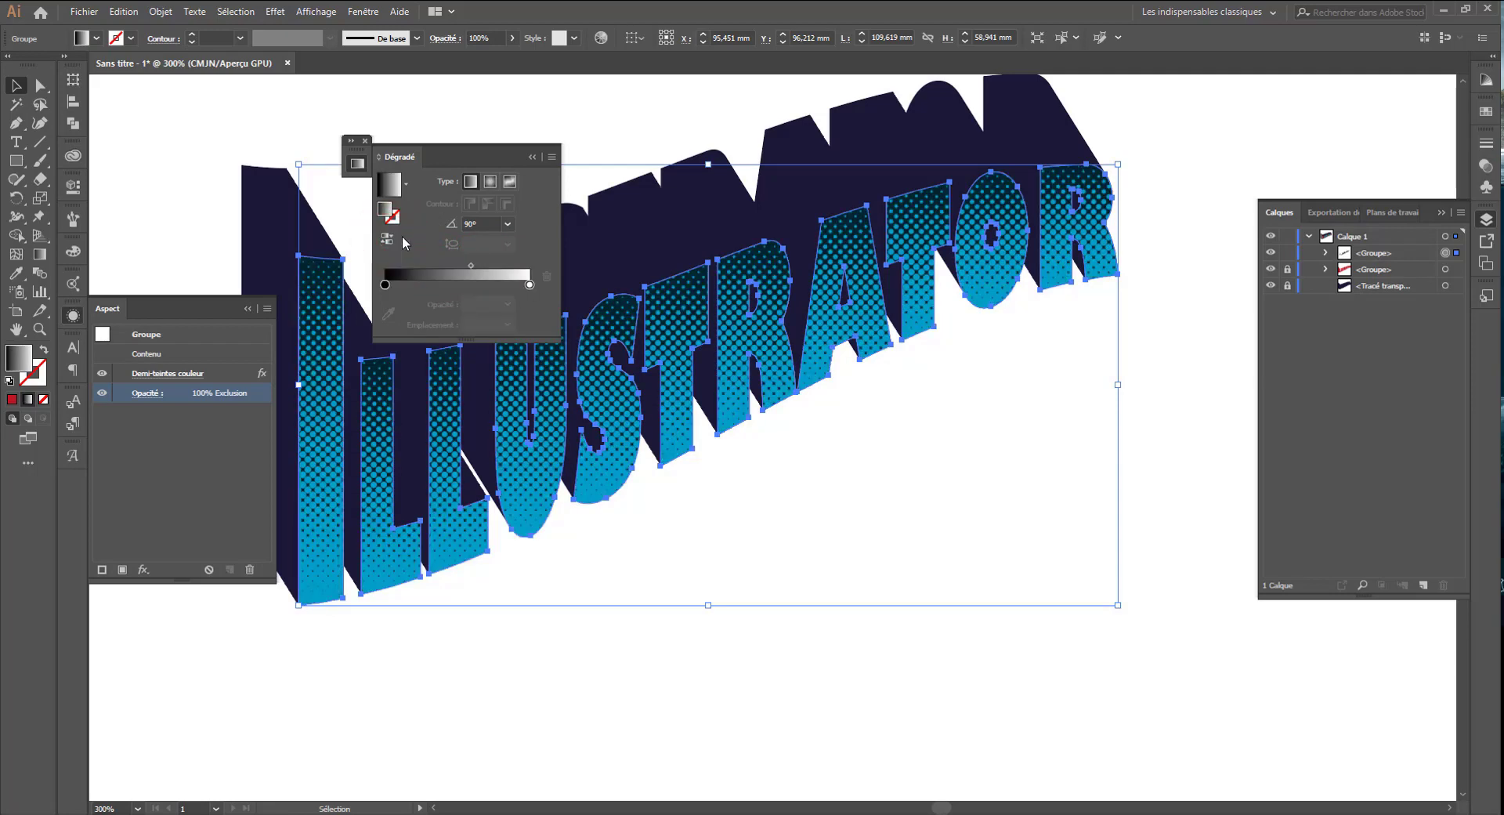
{"action": "left_click_drag", "start_coordinate": [472, 266], "coordinate": [472, 267]}
{"action": "mouse_move", "coordinate": [473, 265]}
{"action": "left_mouse_down"}
{"action": "mouse_move", "coordinate": [426, 270]}
{"action": "mouse_move", "coordinate": [490, 266]}
{"action": "left_mouse_up"}
{"action": "left_click", "coordinate": [387, 238]}
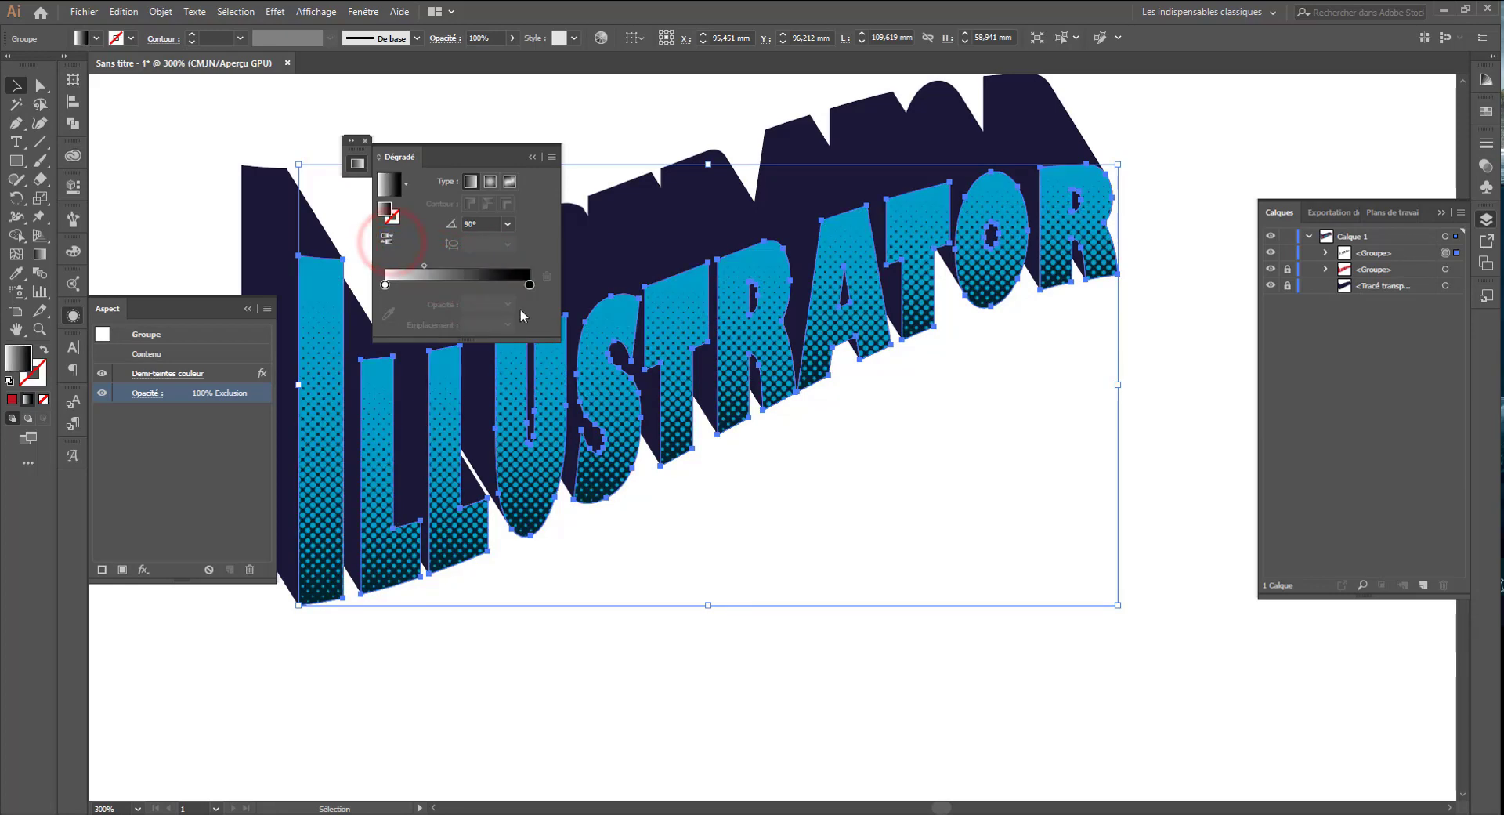
- Set the gradient midpoint of the halftone lettering to 43.12% and deselect the artwork
{"action": "left_click_drag", "start_coordinate": [424, 267], "coordinate": [457, 271]}
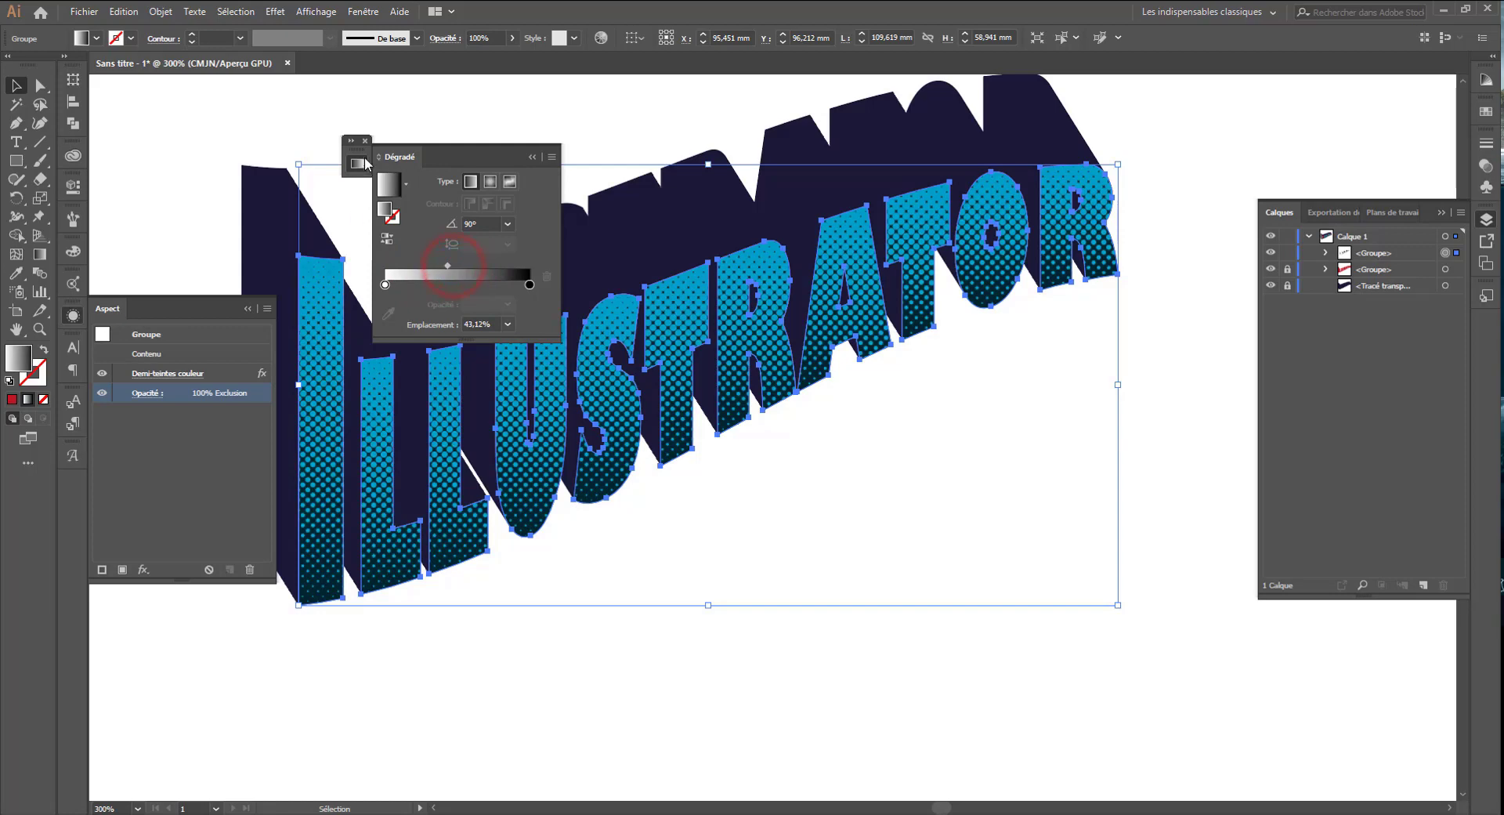
{"action": "left_click", "coordinate": [357, 162]}
{"action": "left_click", "coordinate": [268, 208]}
{"action": "key", "text": "ctrl+minus"}
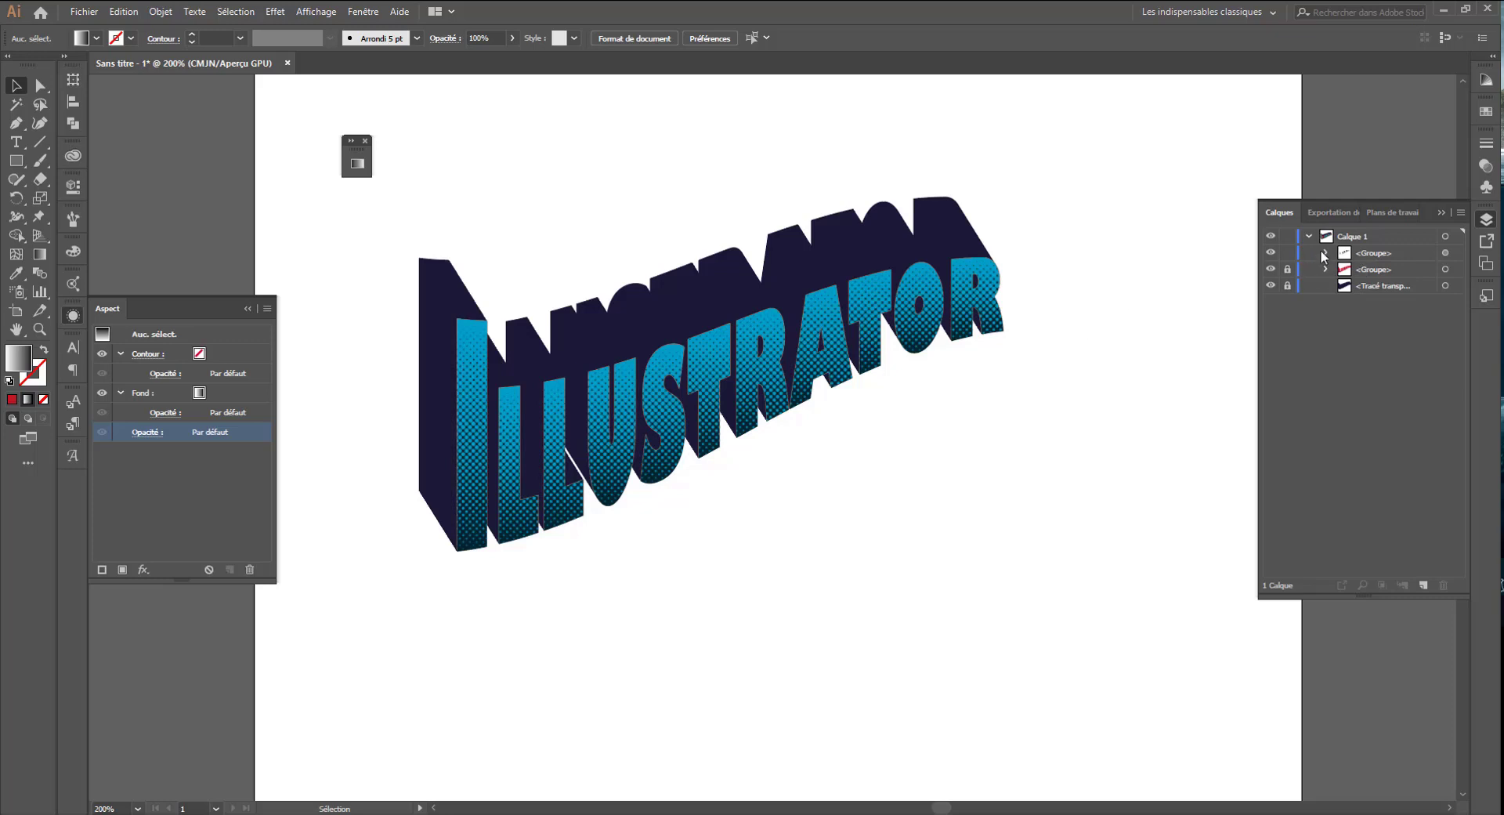
- Duplicate the halftone lettering group and reduce the top copy to its plain inner gradient group, without halftone or Exclusion
{"action": "left_click", "coordinate": [1381, 253]}
{"action": "left_click_drag", "start_coordinate": [1374, 253], "coordinate": [1423, 585]}
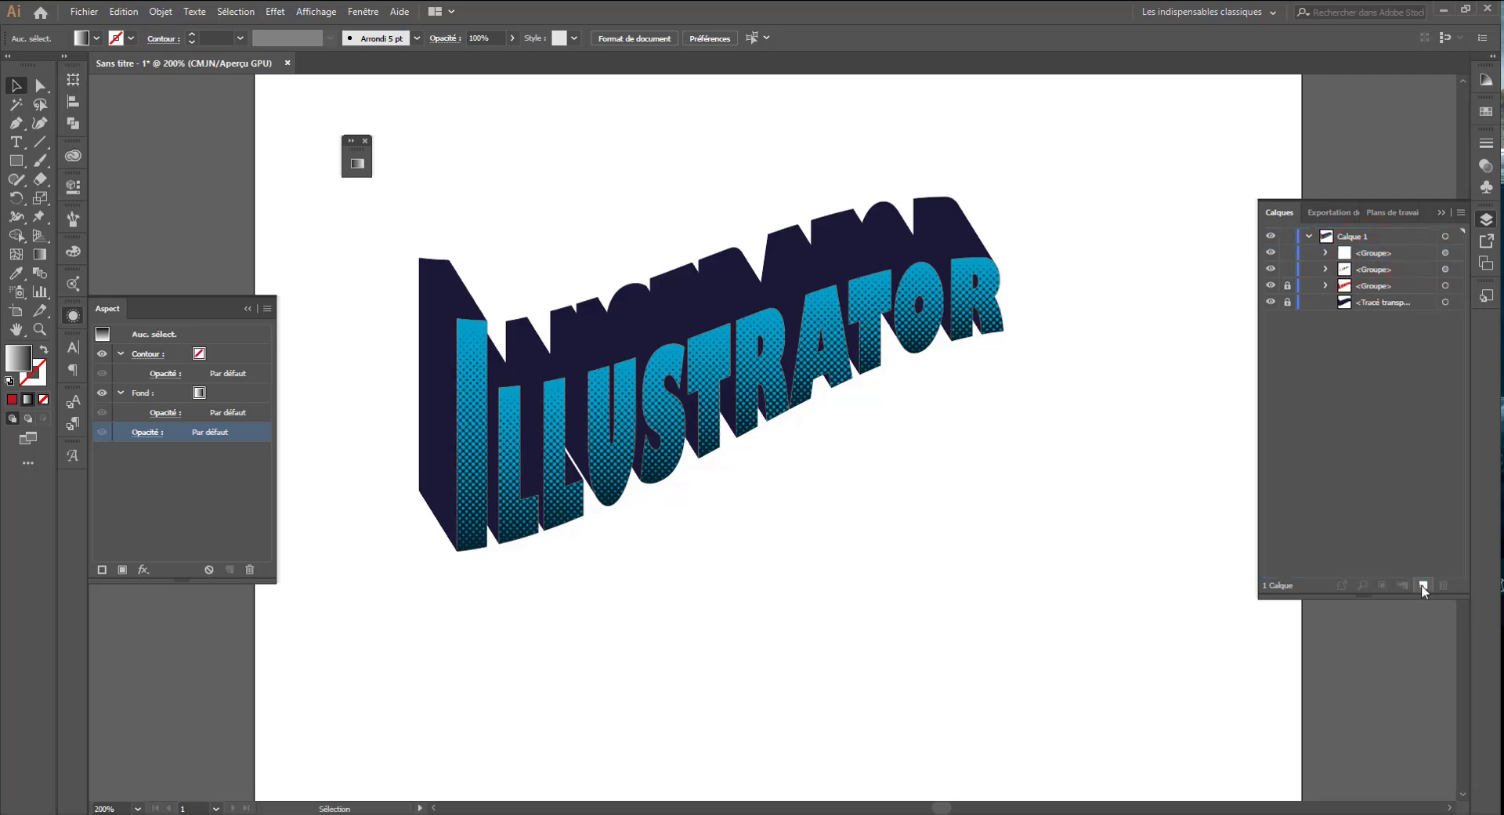
{"action": "left_click", "coordinate": [1372, 252]}
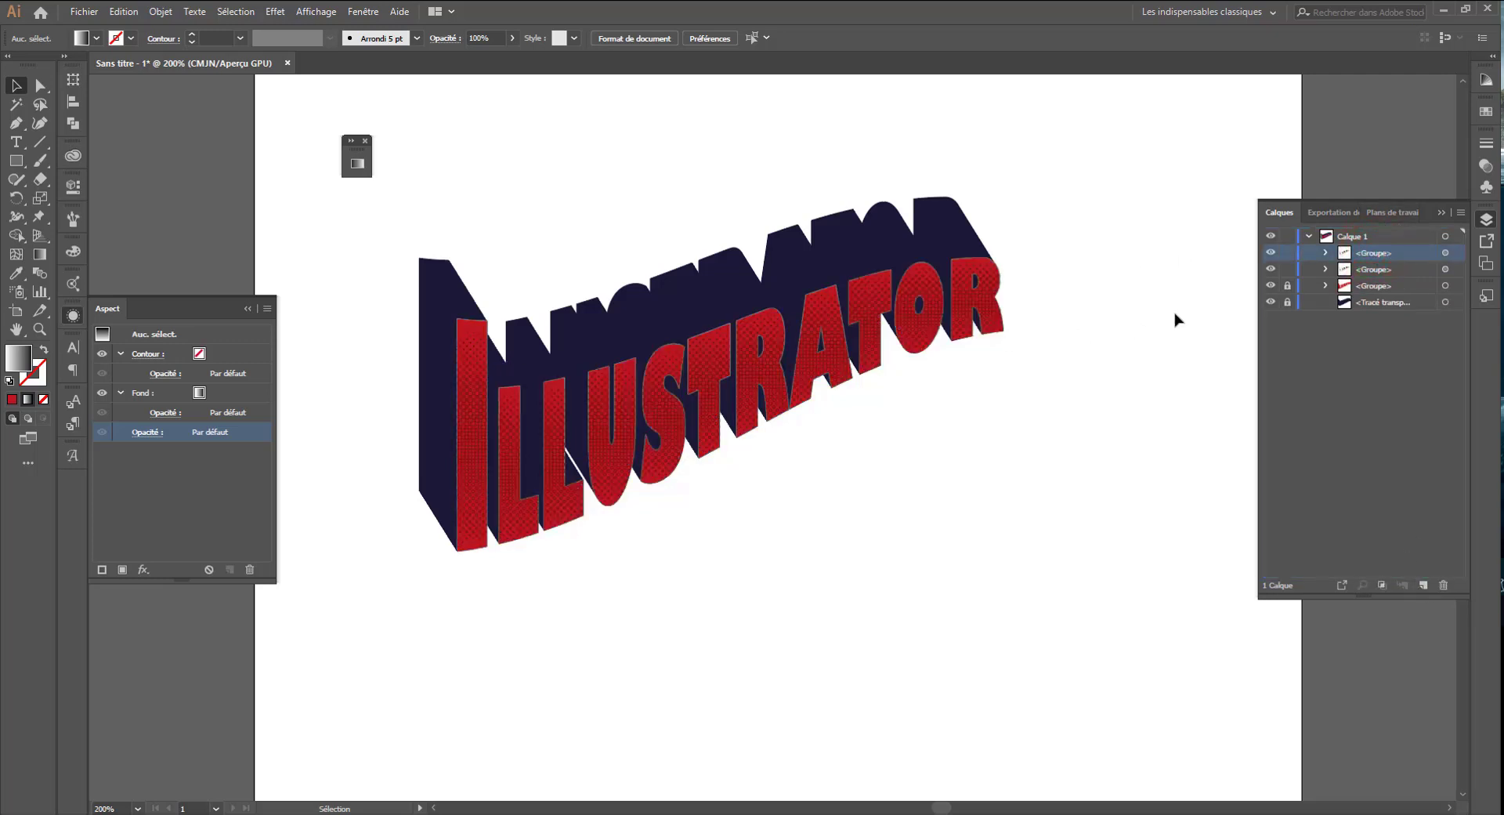
{"action": "left_click", "coordinate": [1327, 255]}
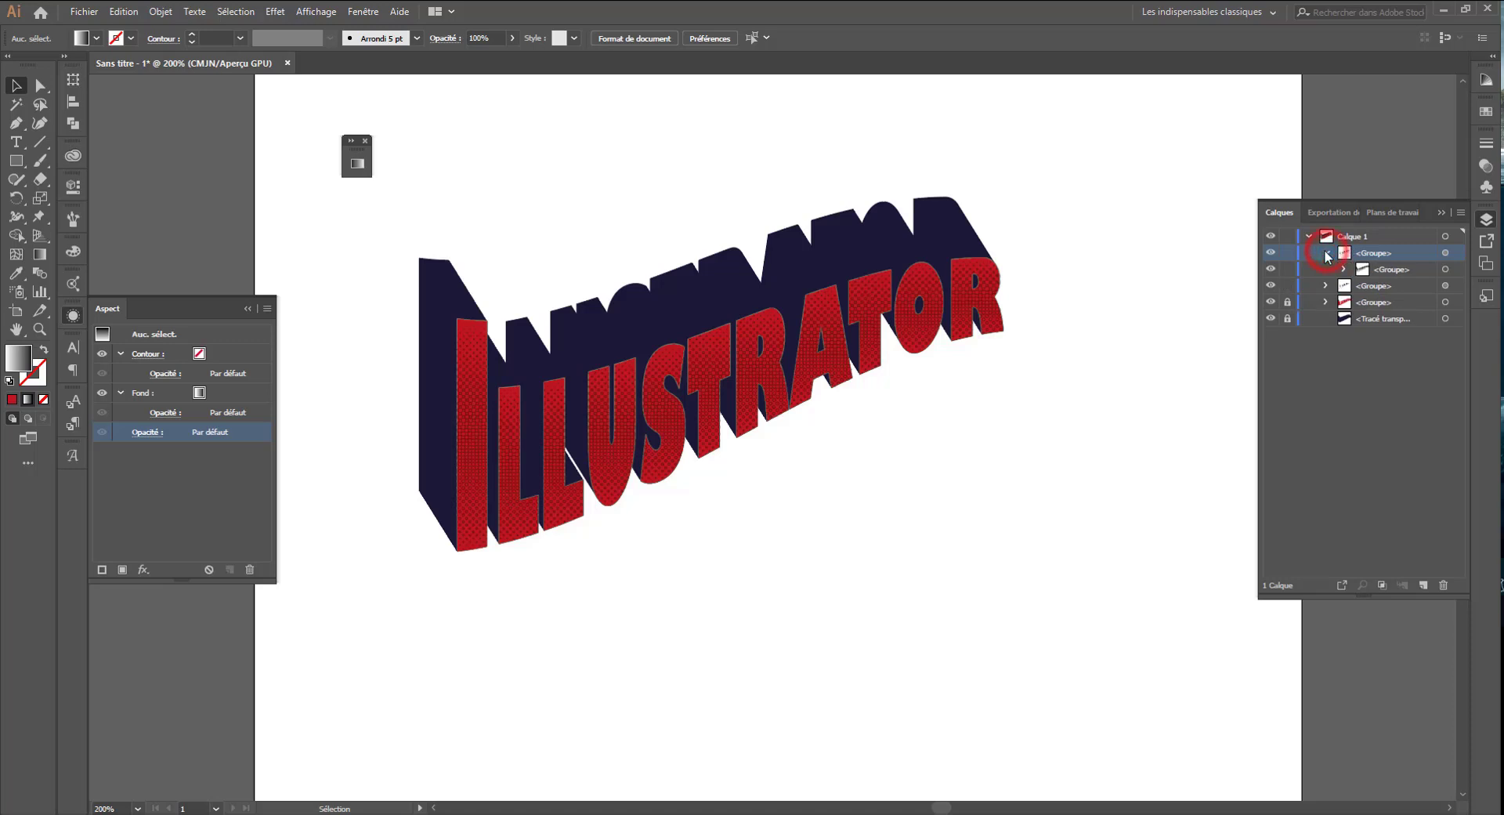
{"action": "left_click", "coordinate": [1385, 268]}
{"action": "key", "text": "Delete"}
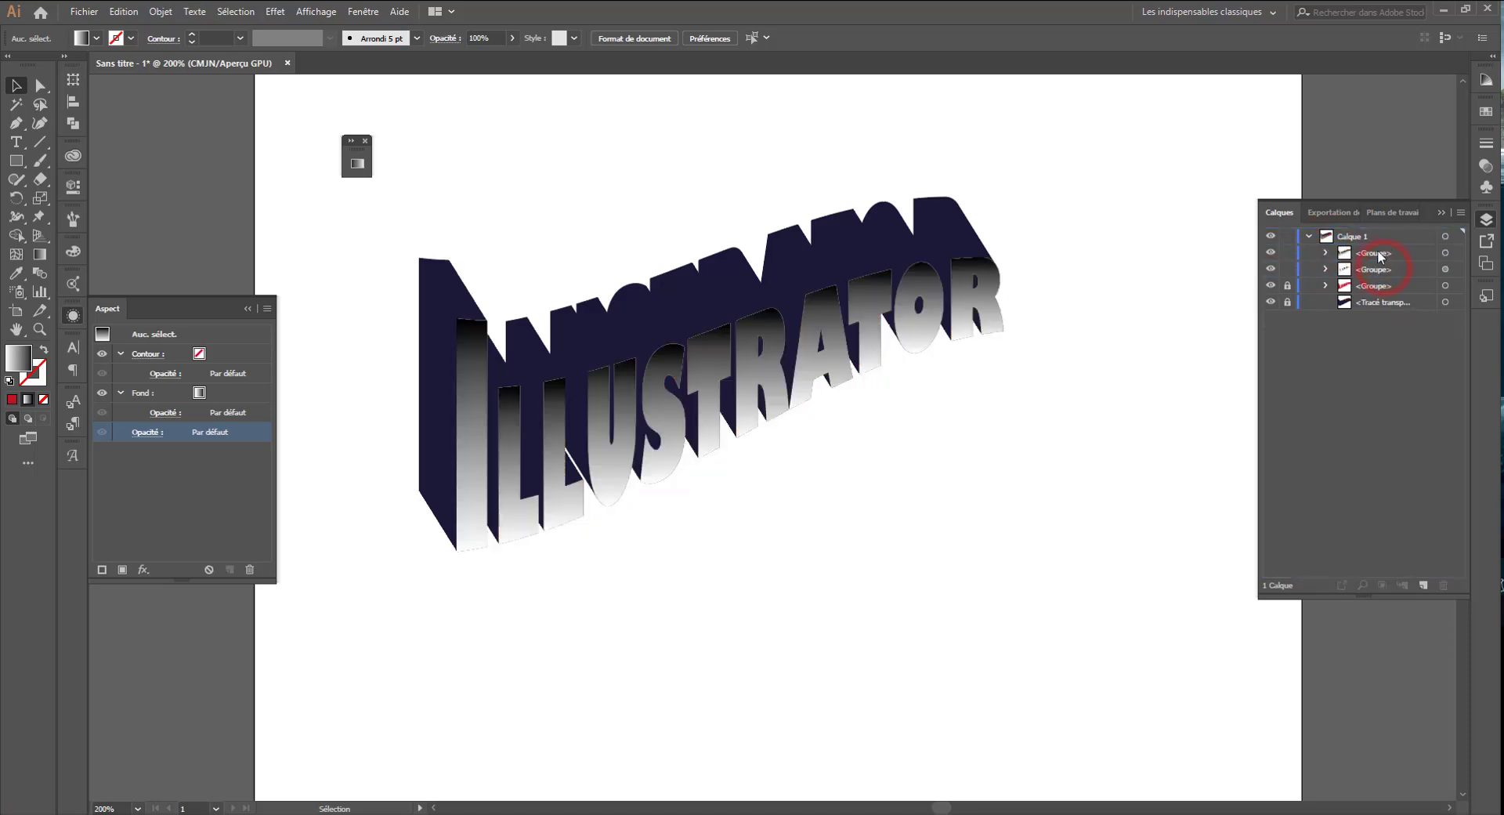
- Give the top lettering copy no fill and a 1 pt white stroke
{"action": "left_click", "coordinate": [1445, 252]}
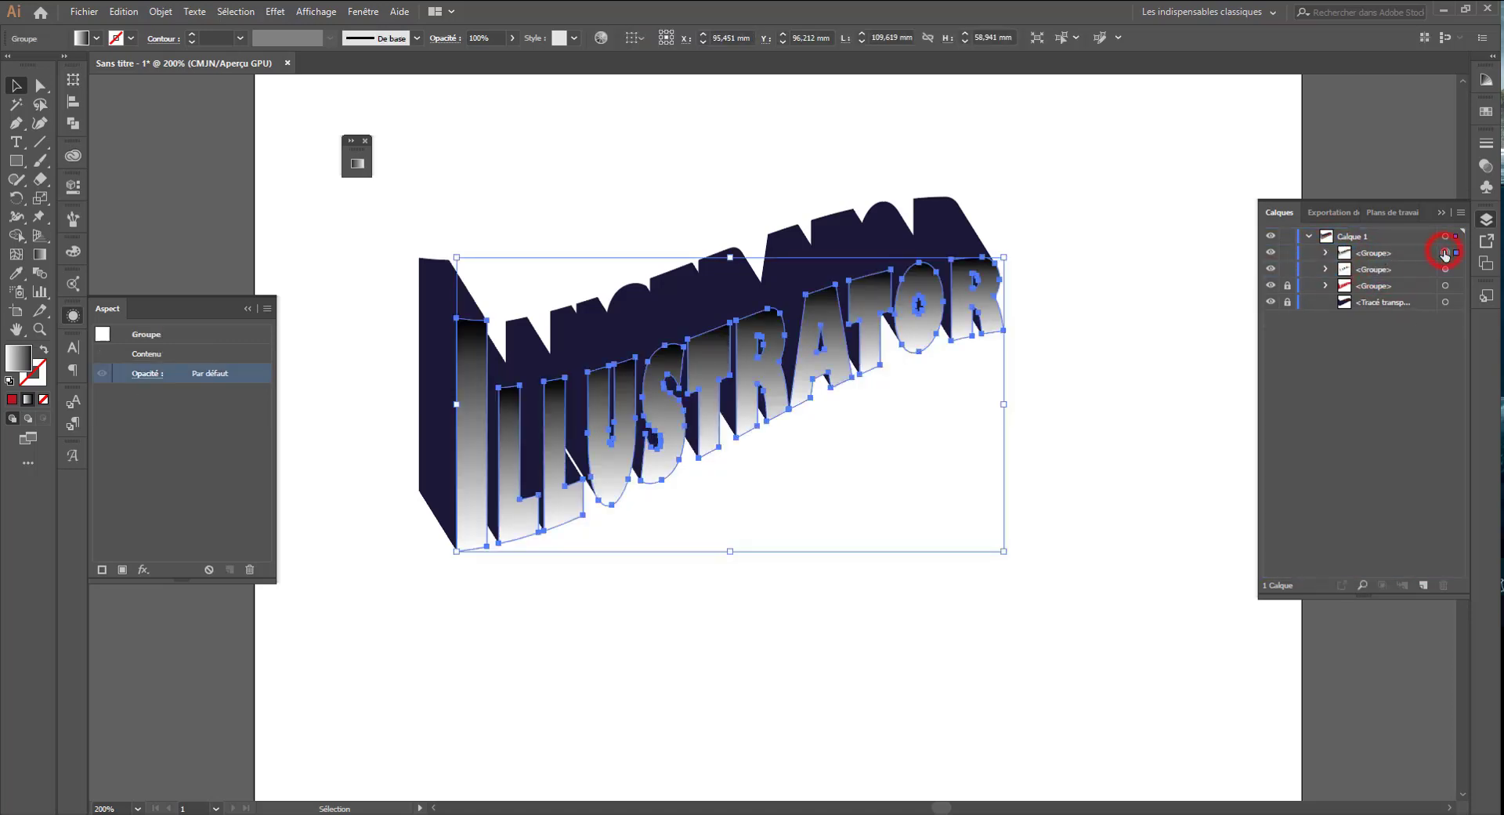
{"action": "left_click", "coordinate": [43, 399]}
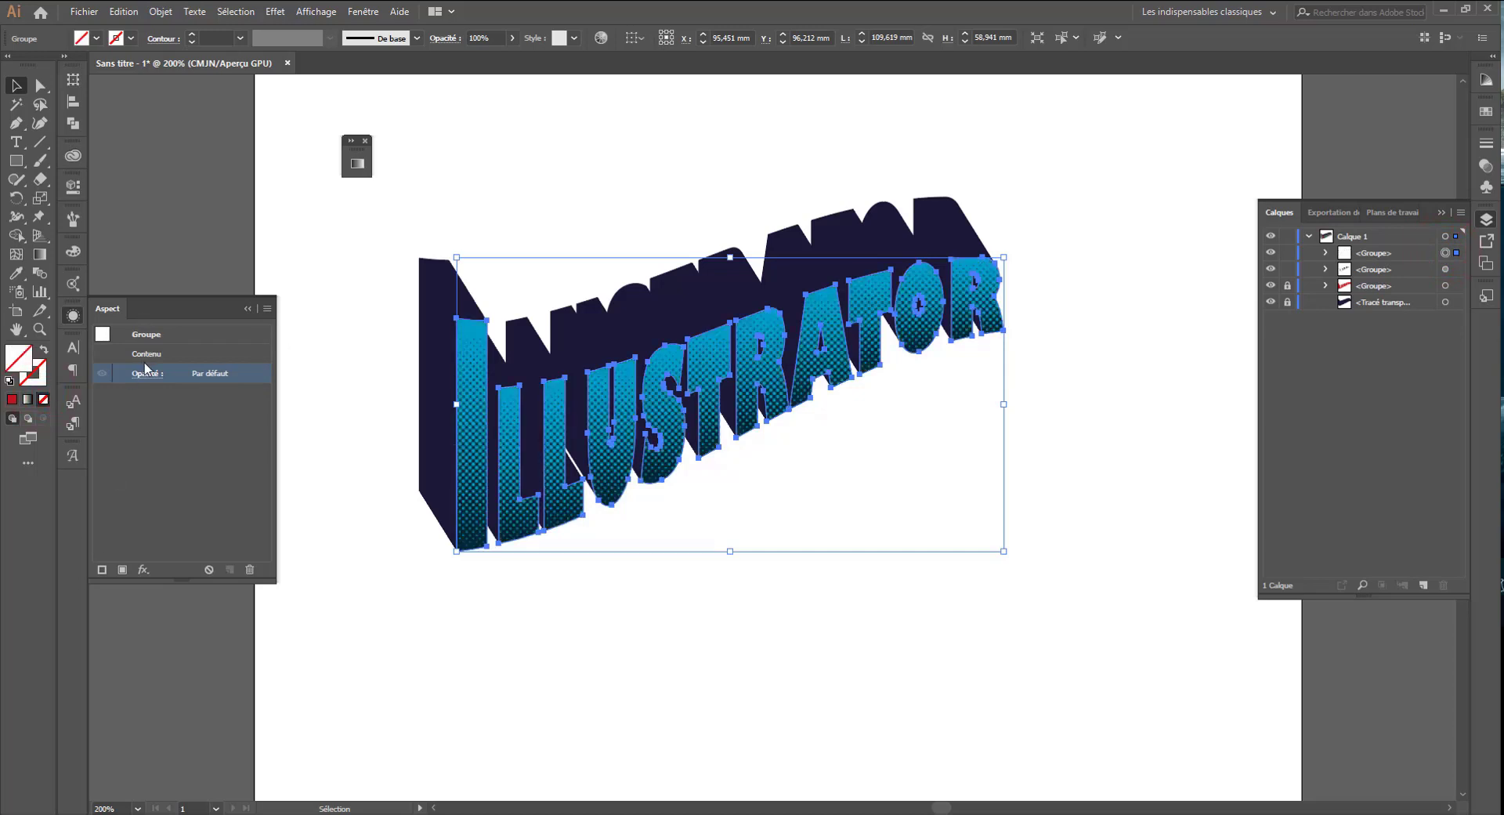
{"action": "left_click", "coordinate": [39, 381]}
{"action": "left_click", "coordinate": [118, 349]}
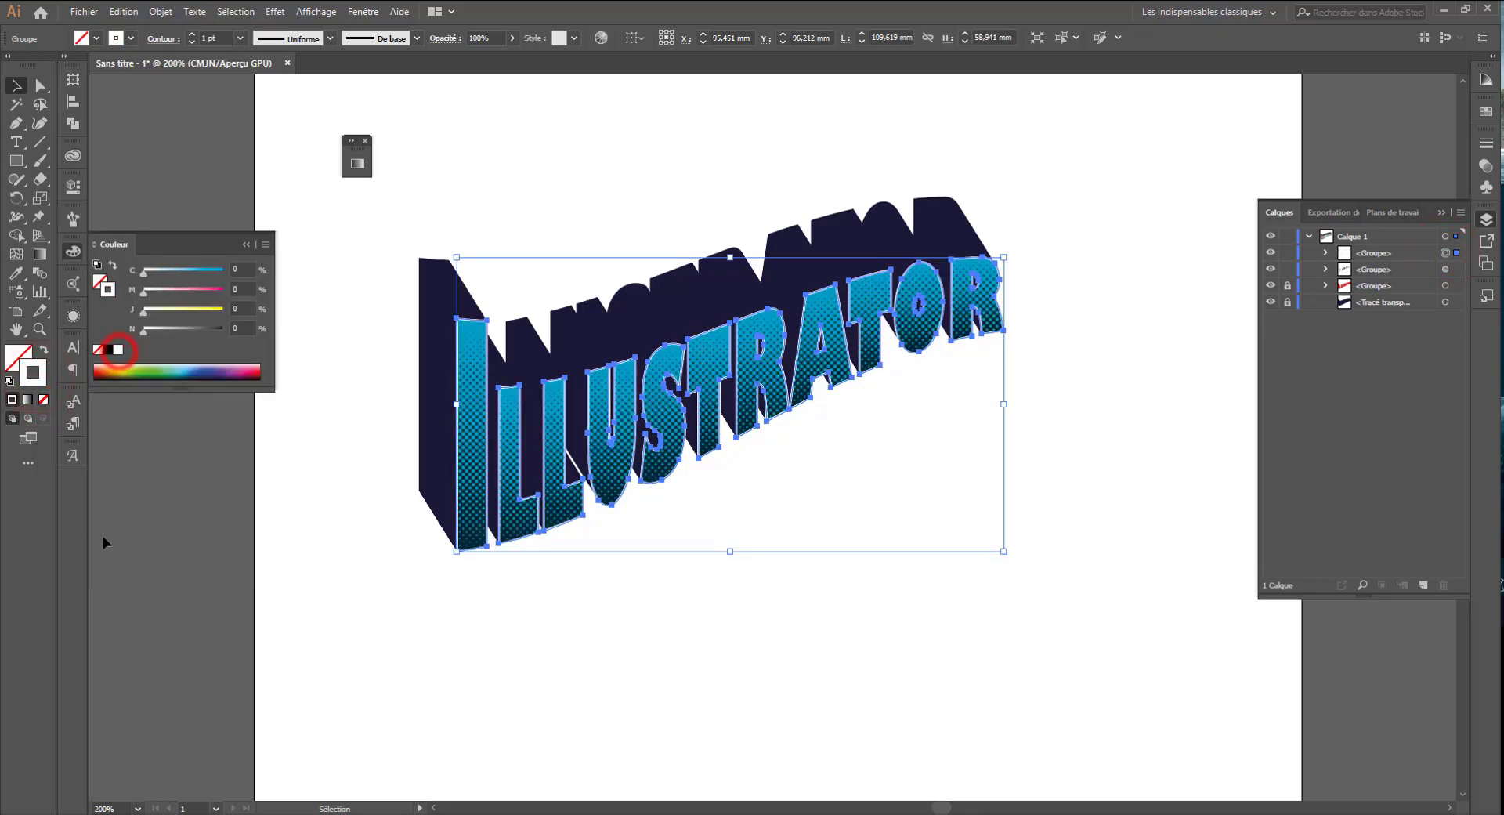
{"action": "left_click", "coordinate": [167, 550]}
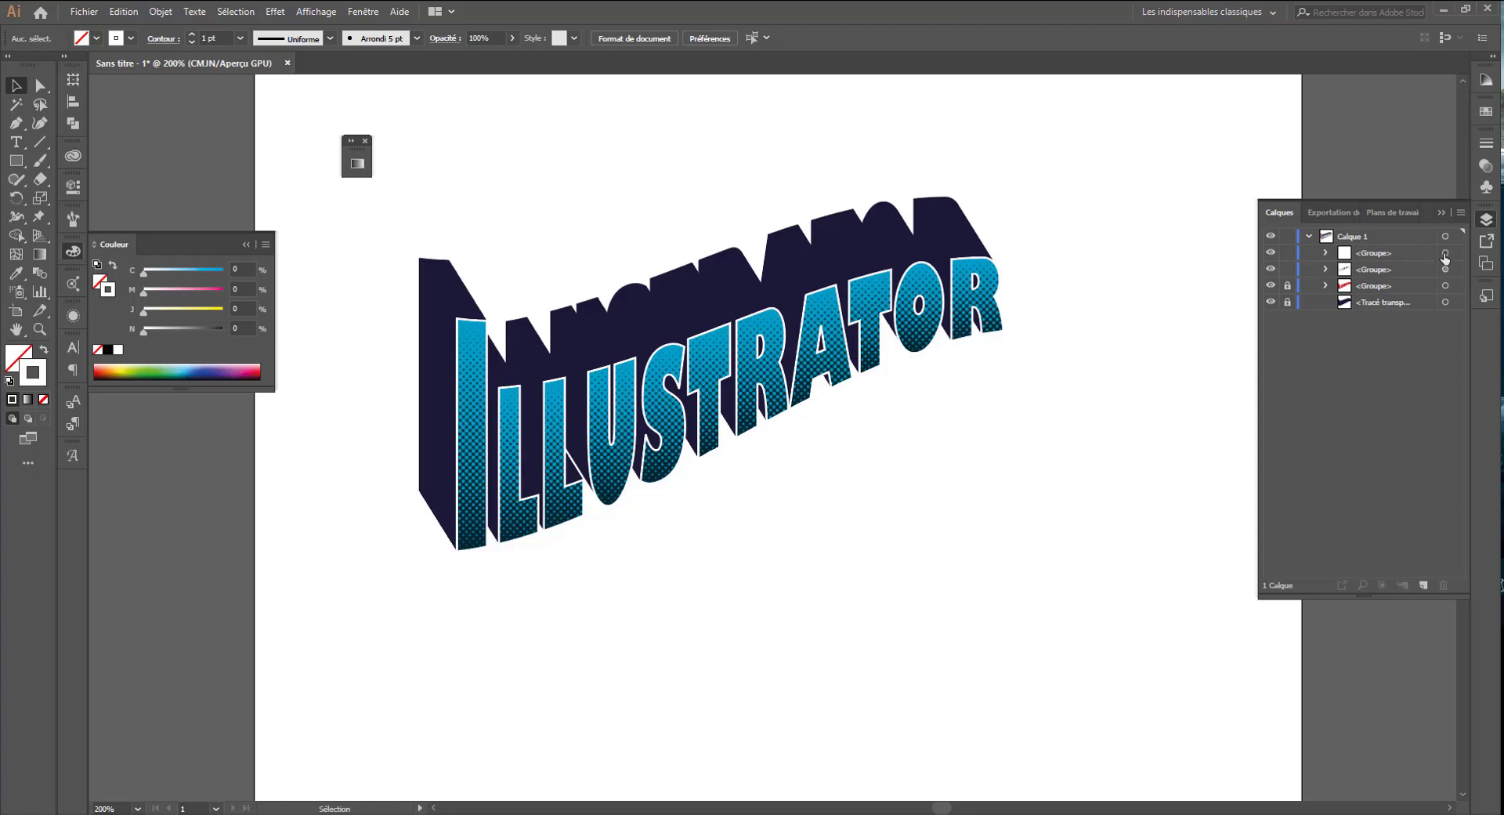
- Set the white outline of the top lettering group to 2 pt and deselect it
{"action": "left_click", "coordinate": [1446, 254]}
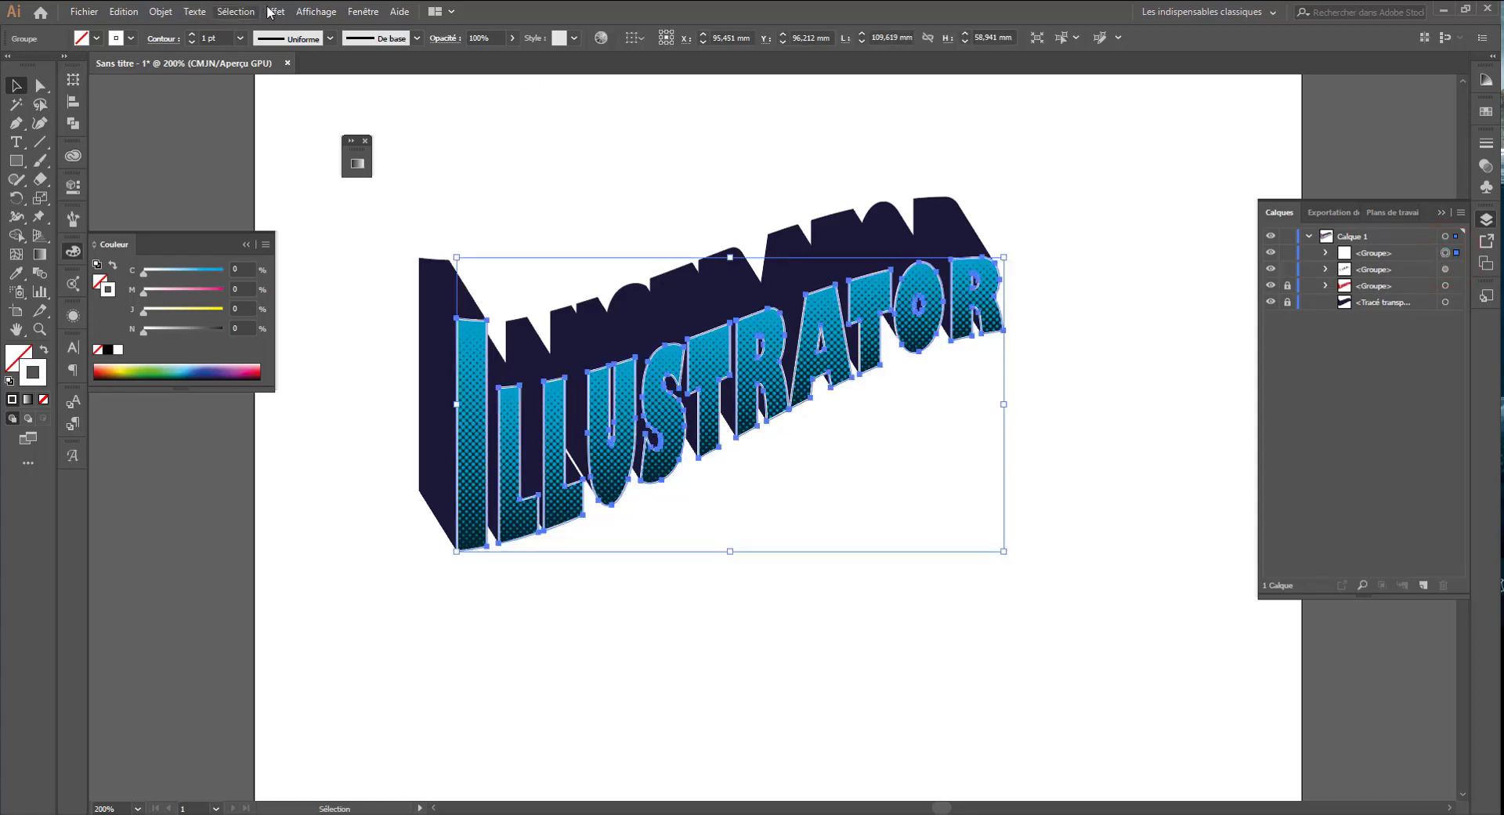
{"action": "left_click", "coordinate": [191, 33]}
{"action": "left_click", "coordinate": [255, 168]}
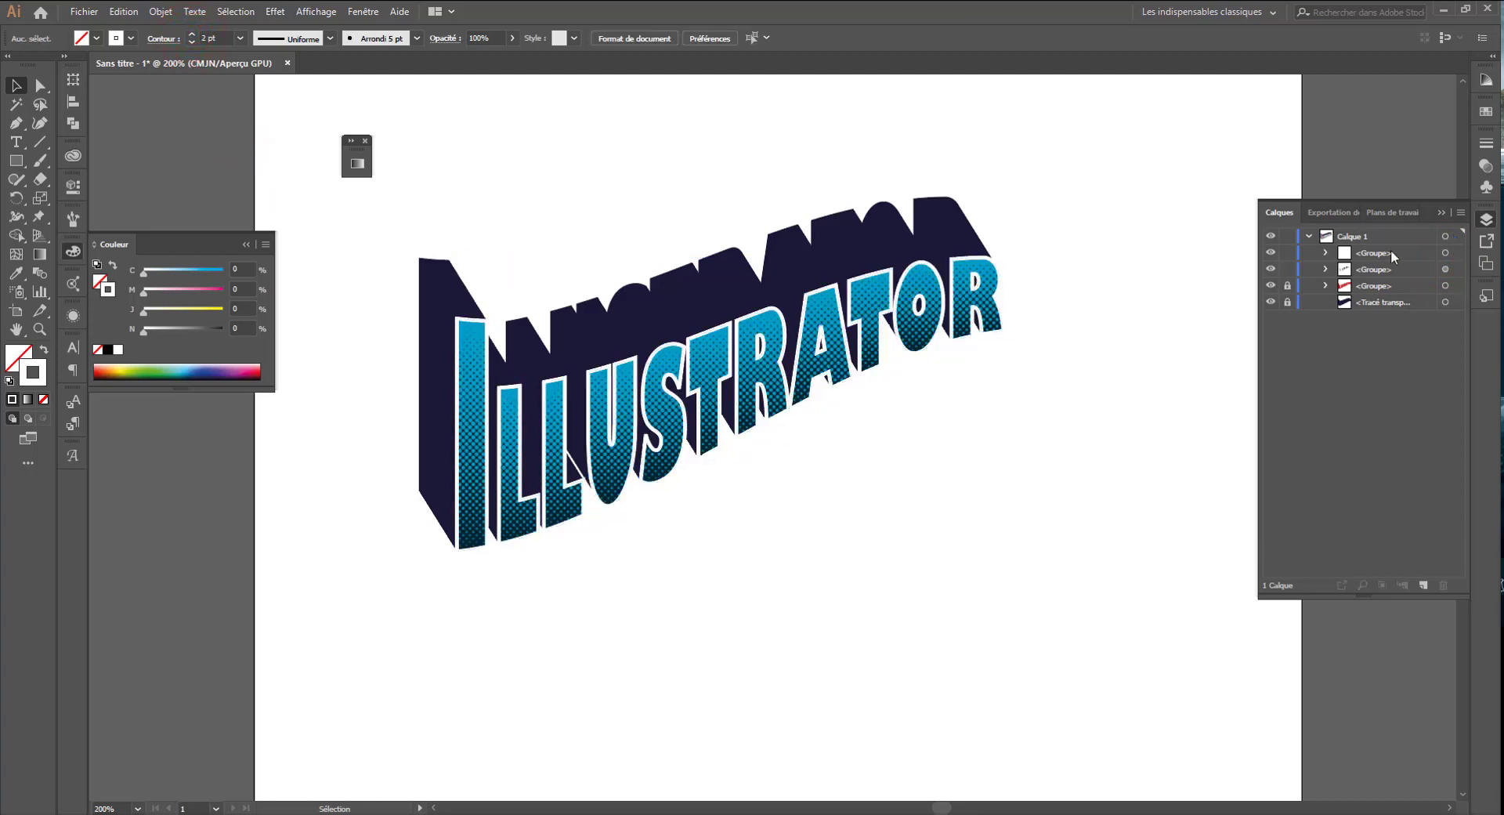
- Lock the outline and halftone lettering groups, unlock the dark blue extrusion path and duplicate it
{"action": "left_click", "coordinate": [1290, 271]}
{"action": "left_click", "coordinate": [1290, 254]}
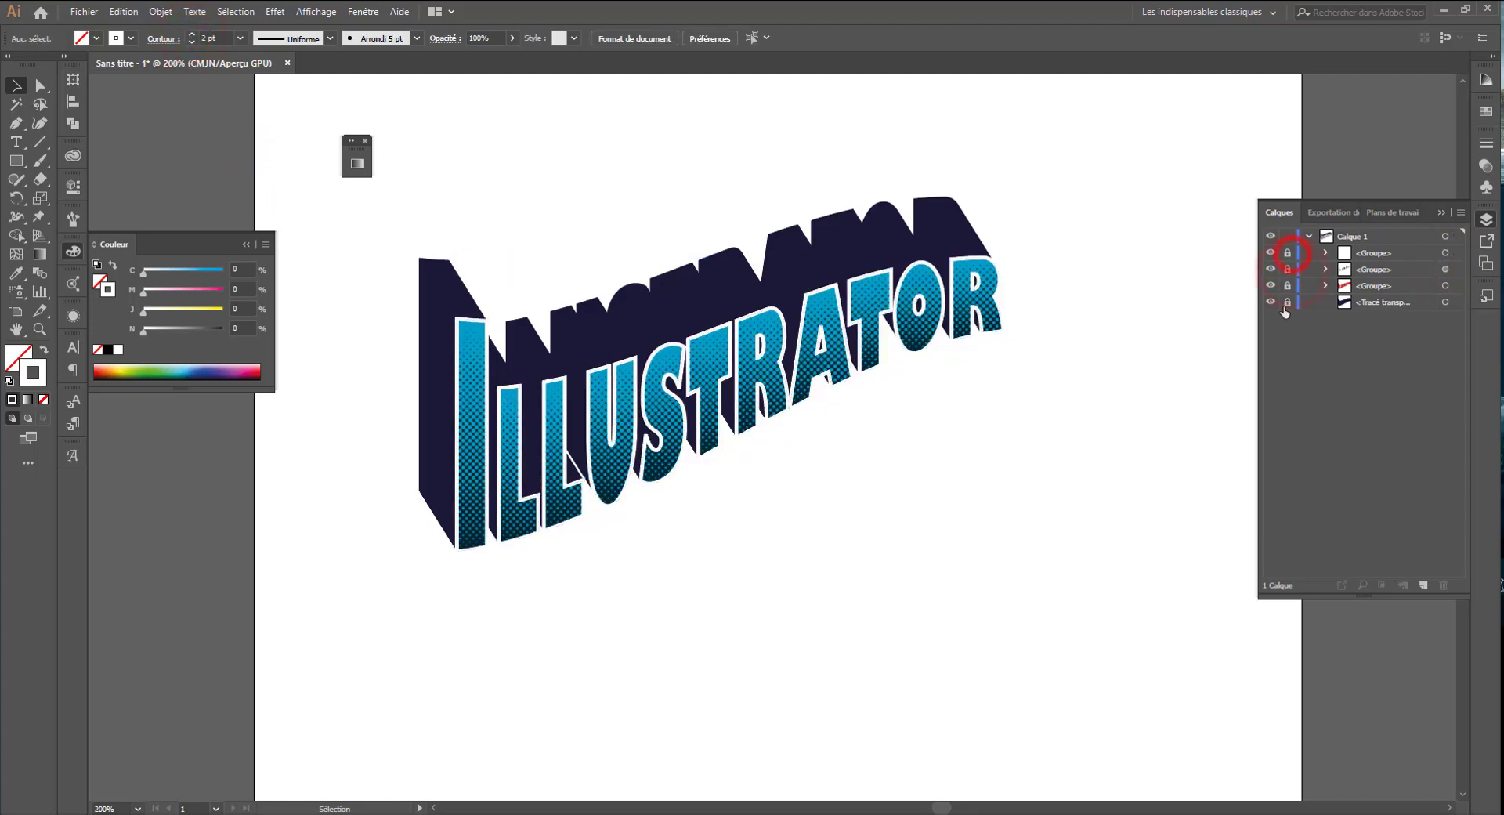
{"action": "left_click", "coordinate": [1287, 304]}
{"action": "left_click", "coordinate": [1402, 305]}
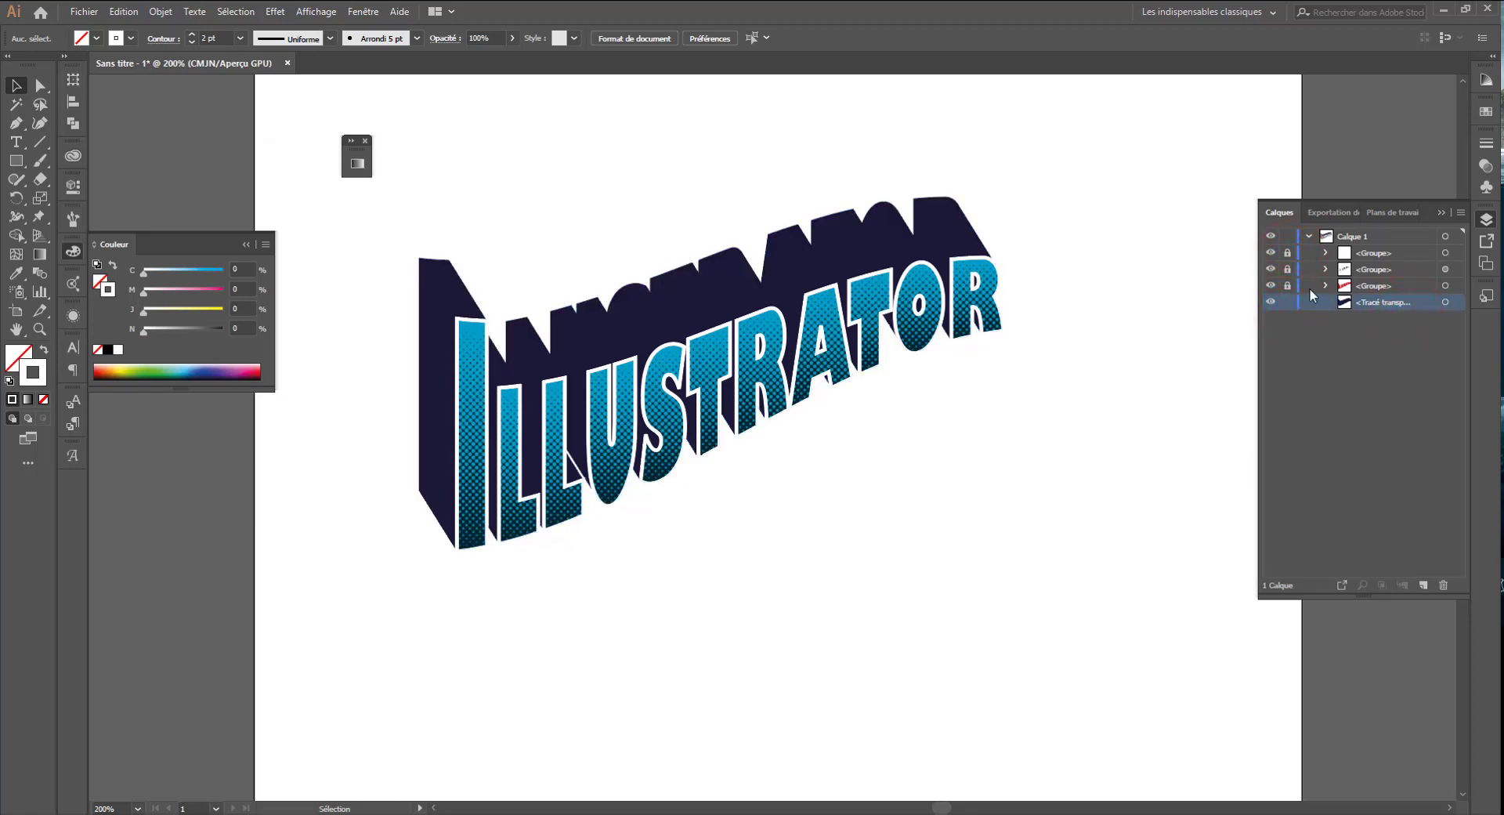
{"action": "left_click_drag", "start_coordinate": [1352, 306], "coordinate": [1423, 585]}
- Apply the Demi-teintes couleur (Color Halftone) effect to the upper copy of the extrusion
{"action": "left_click", "coordinate": [1445, 301]}
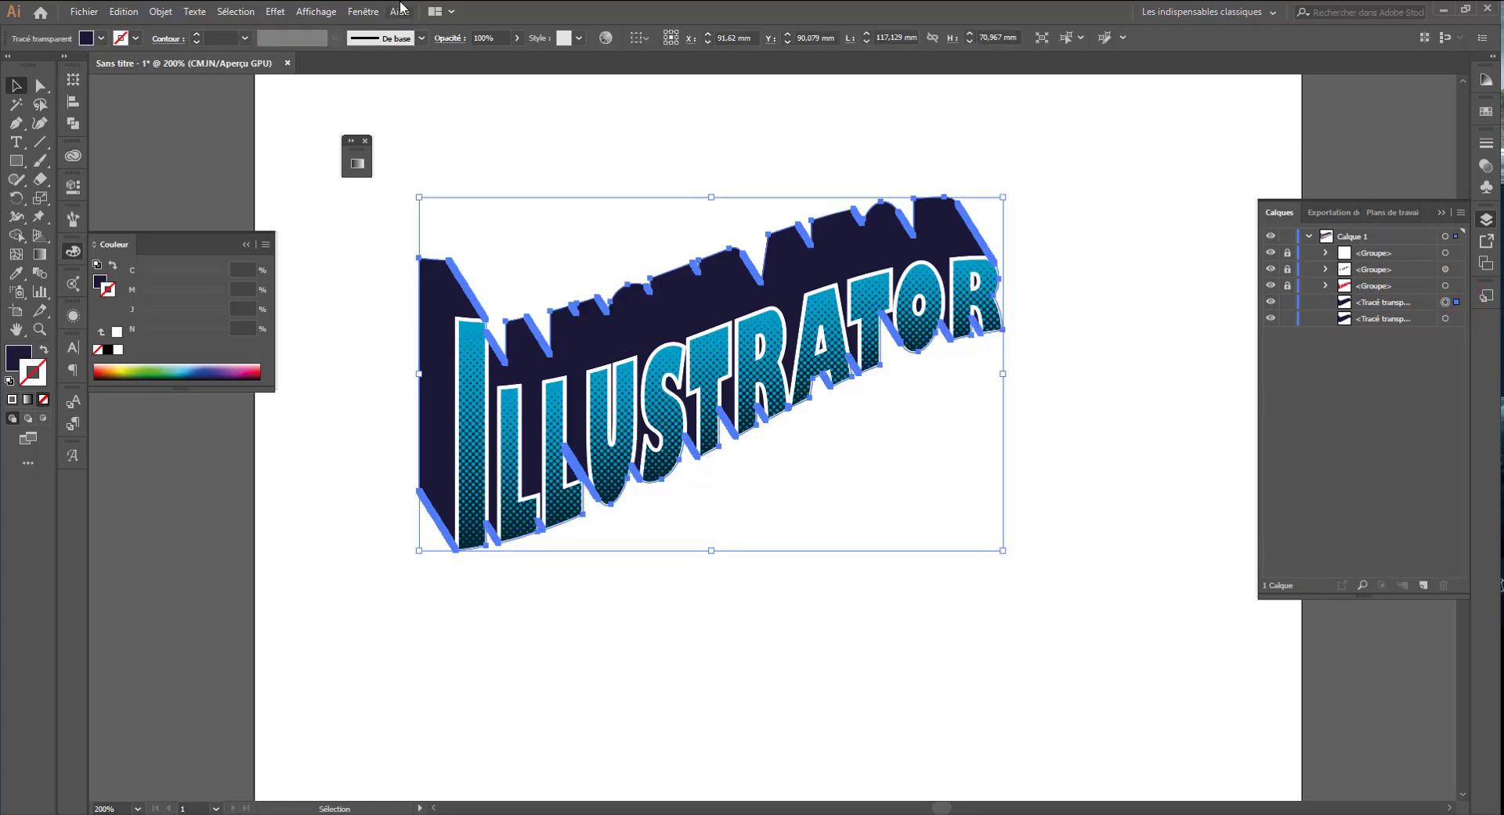
{"action": "left_click", "coordinate": [276, 11]}
{"action": "mouse_move", "coordinate": [304, 336]}
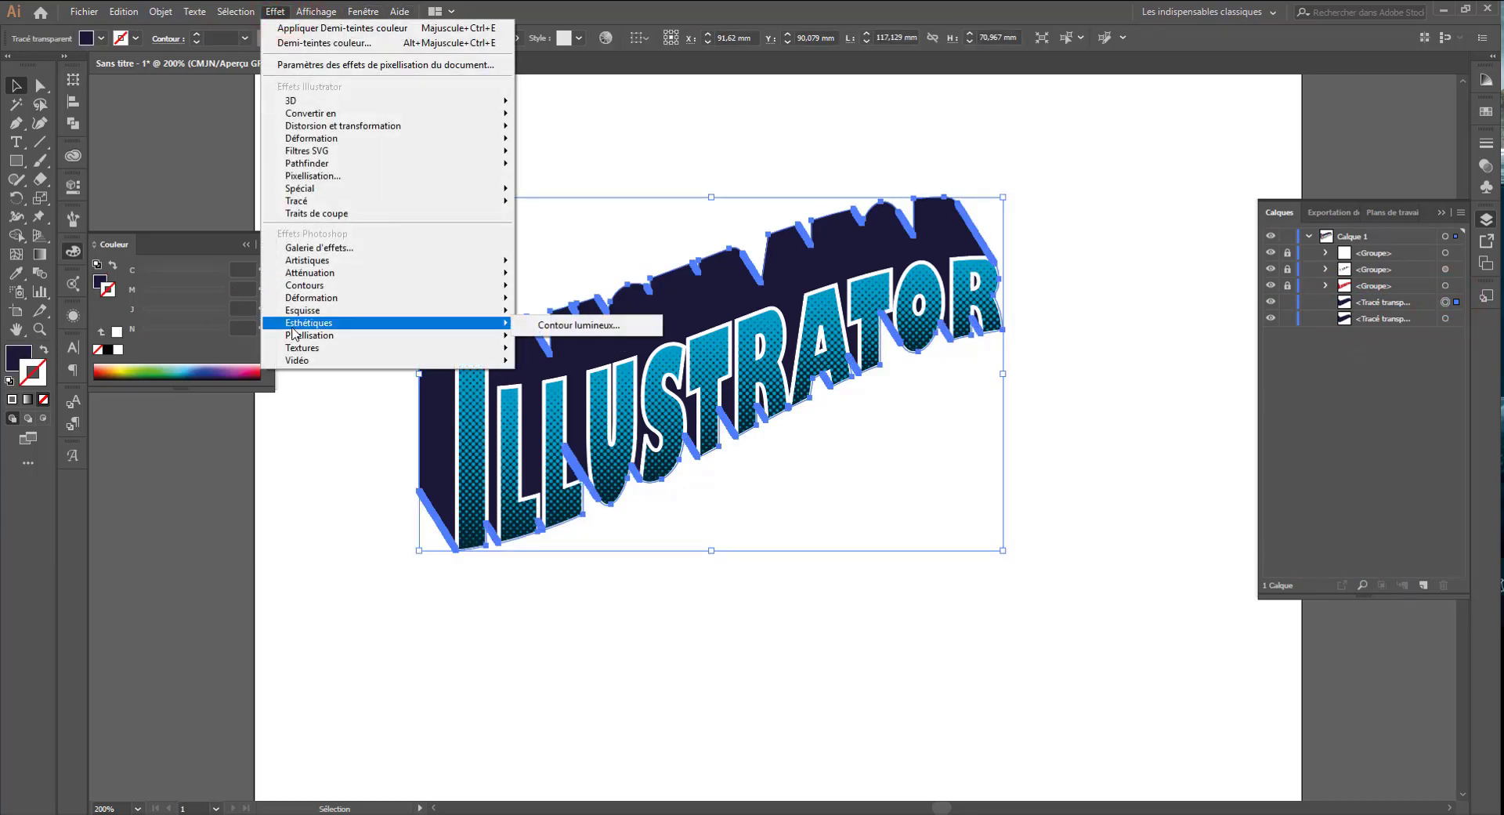
{"action": "left_click", "coordinate": [587, 354]}
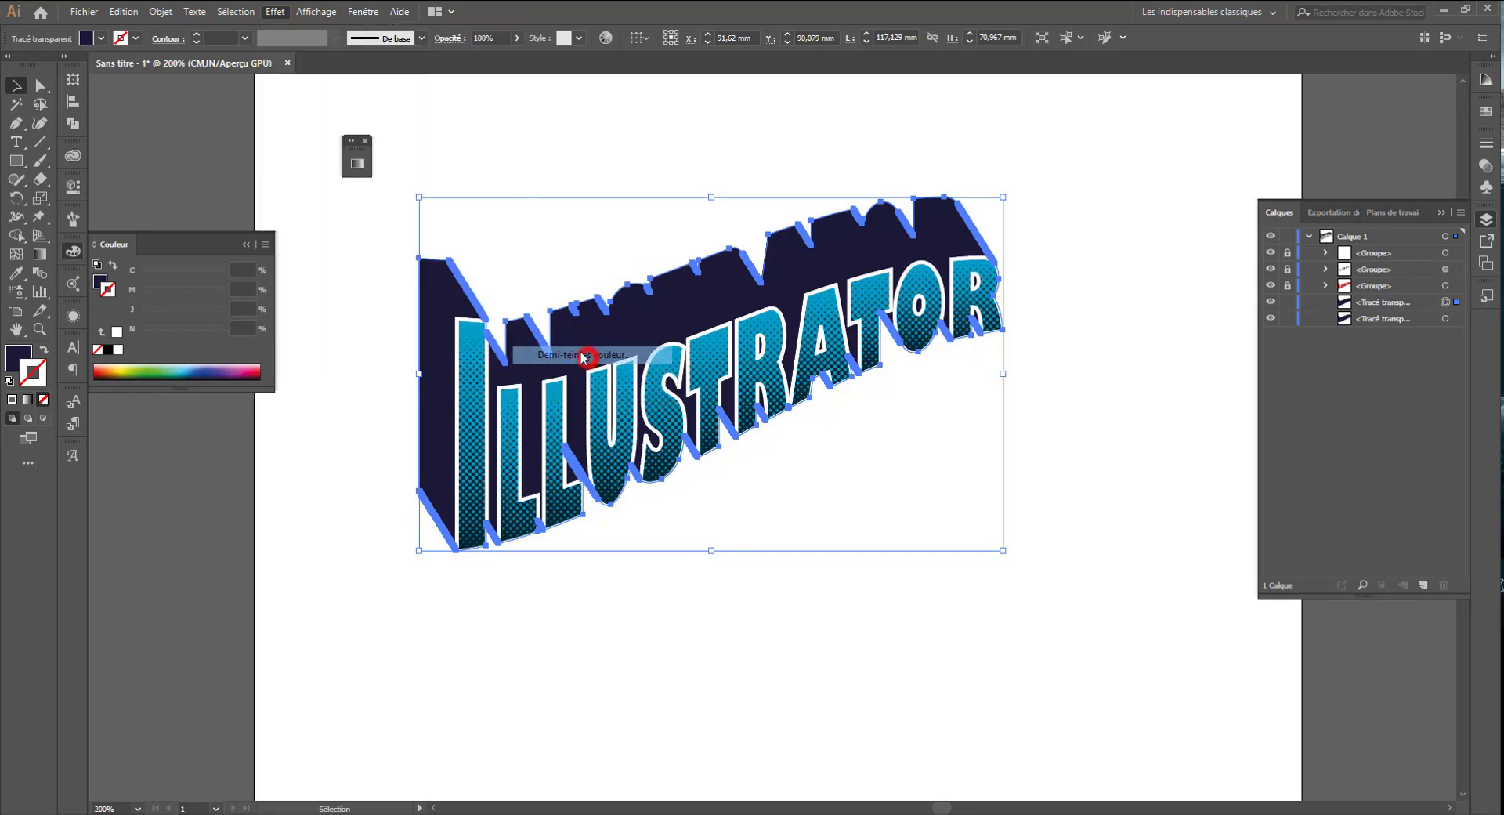
{"action": "left_click", "coordinate": [421, 170]}
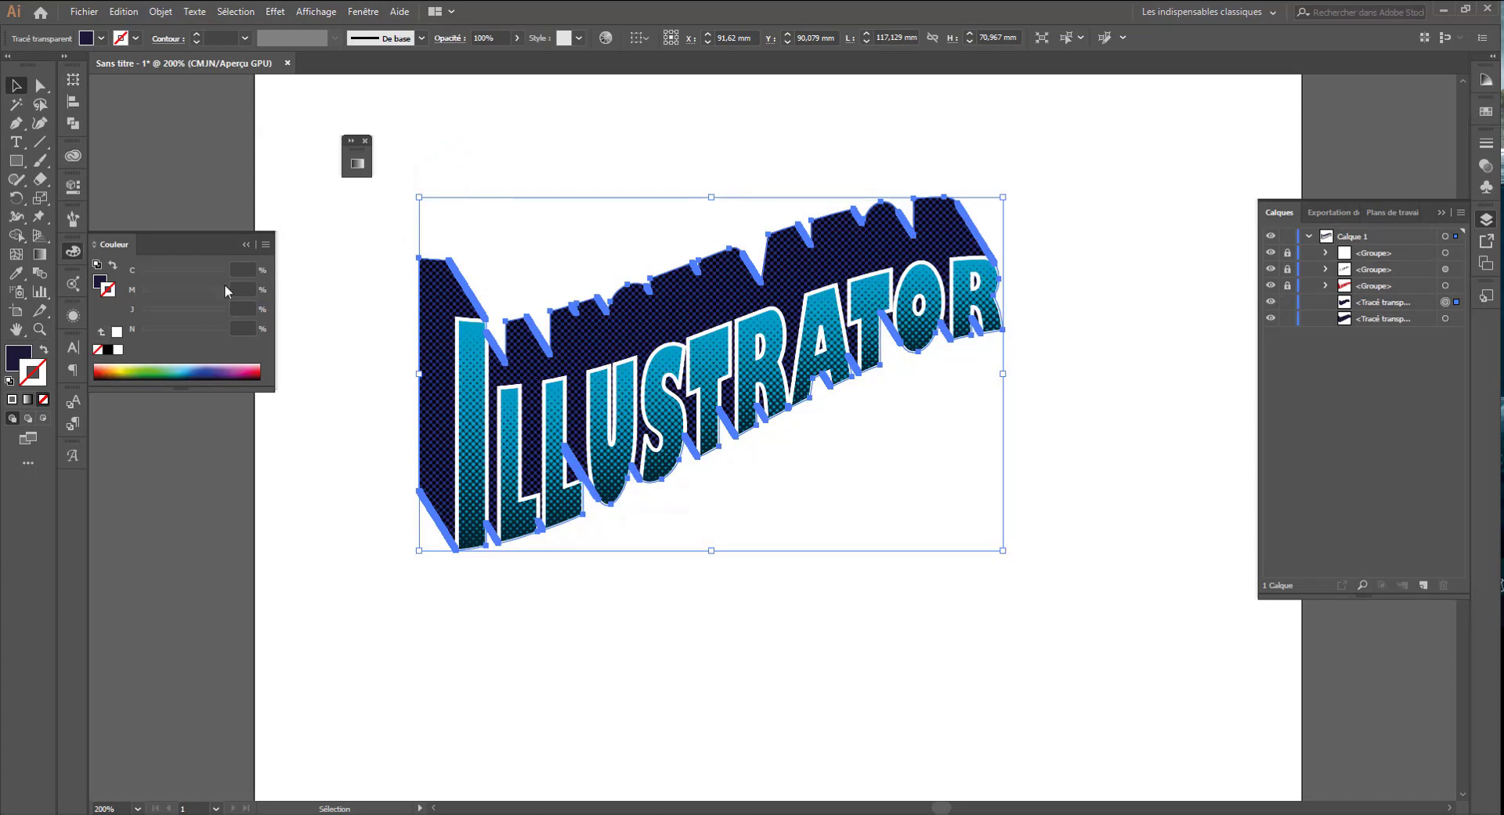
- Set the halftone extrusion copy's blending mode to Produit (Multiply) after trying Obscurcir (Darken), and deselect it
{"action": "left_click", "coordinate": [73, 314]}
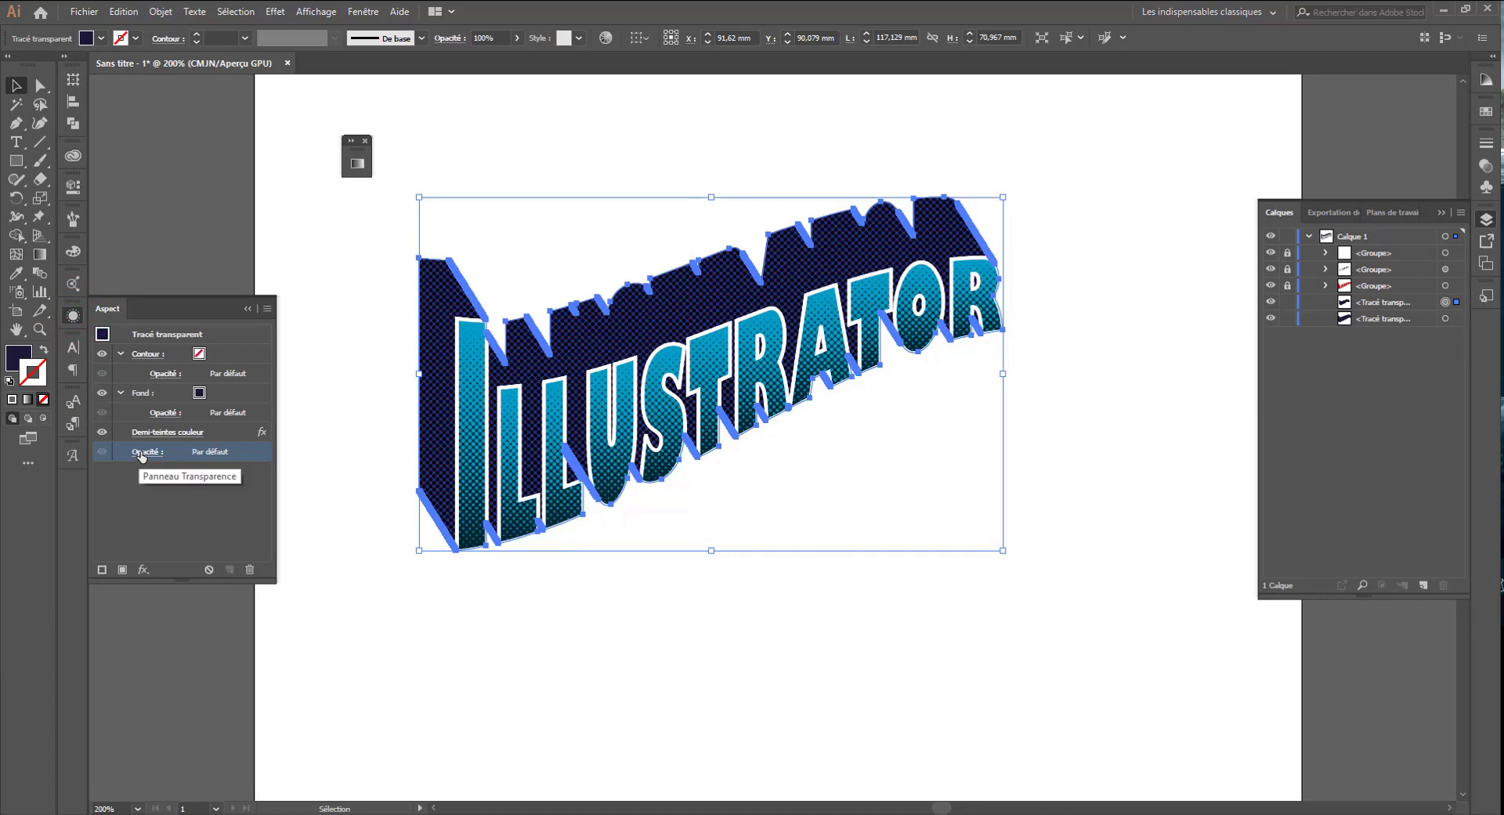
{"action": "left_click", "coordinate": [141, 452]}
{"action": "left_click", "coordinate": [75, 483]}
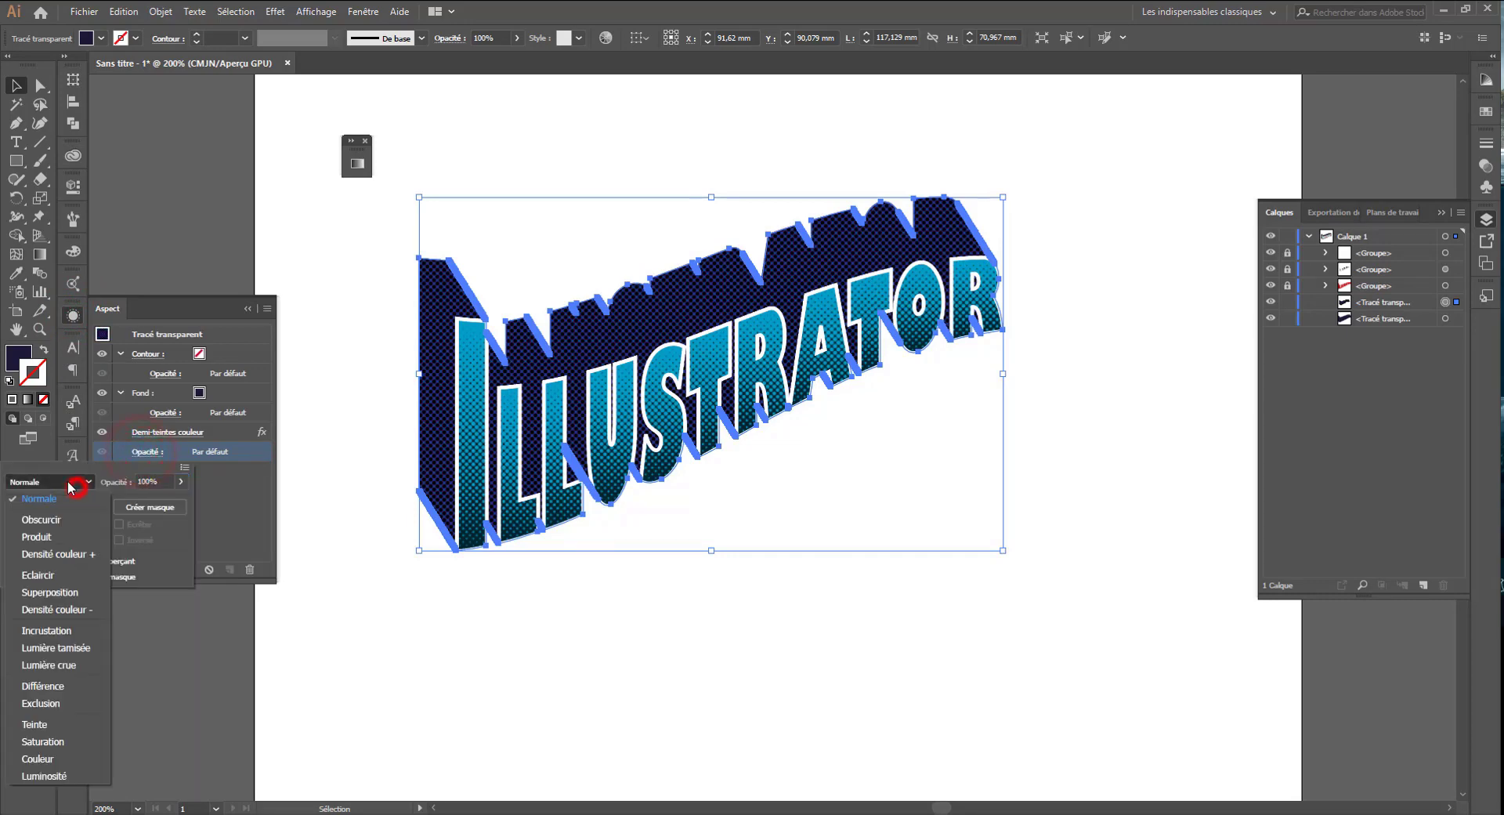
{"action": "left_click", "coordinate": [44, 528]}
{"action": "left_click", "coordinate": [47, 481]}
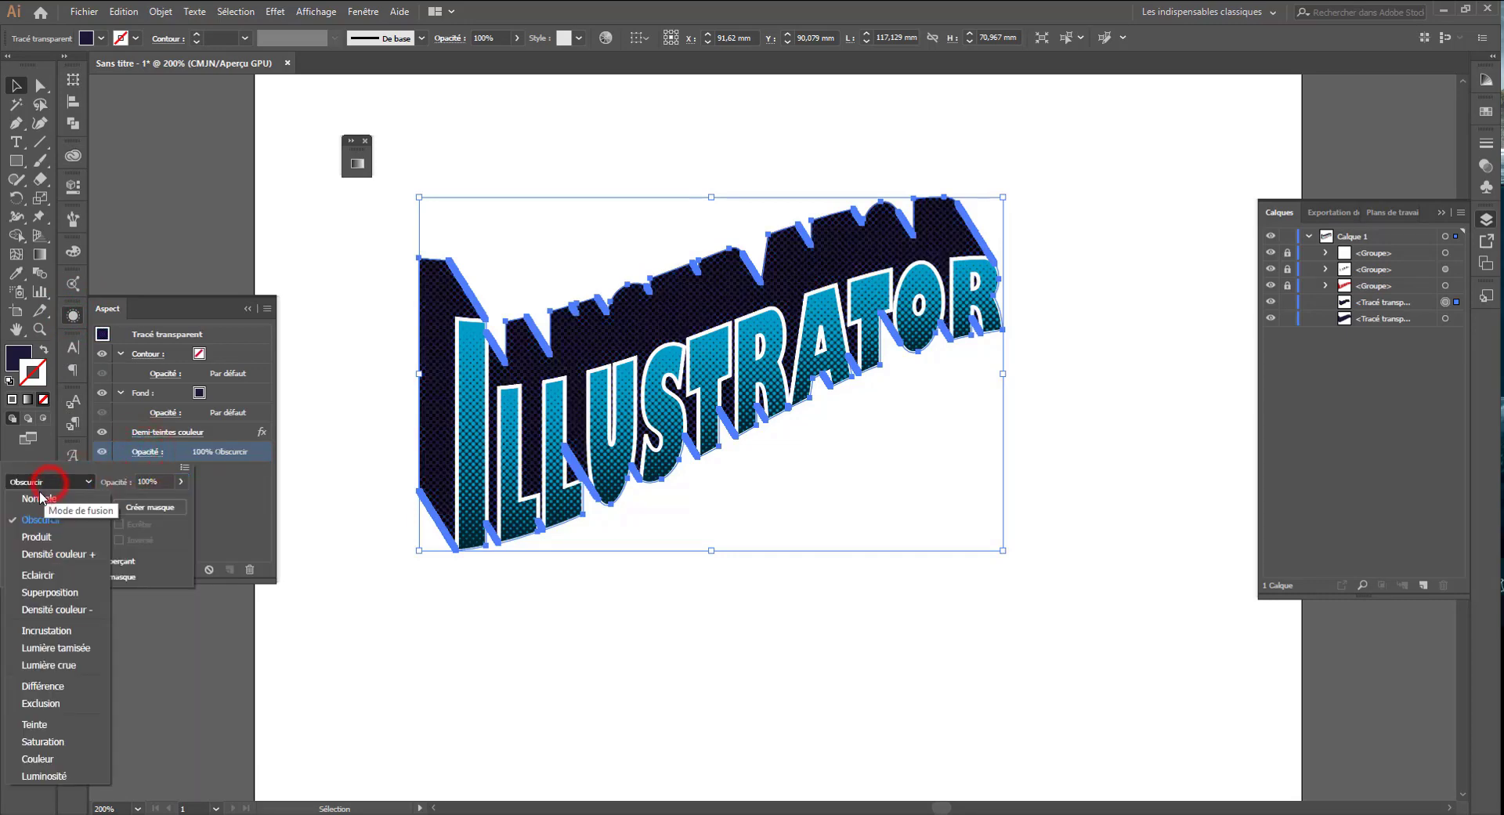
{"action": "left_click", "coordinate": [38, 537]}
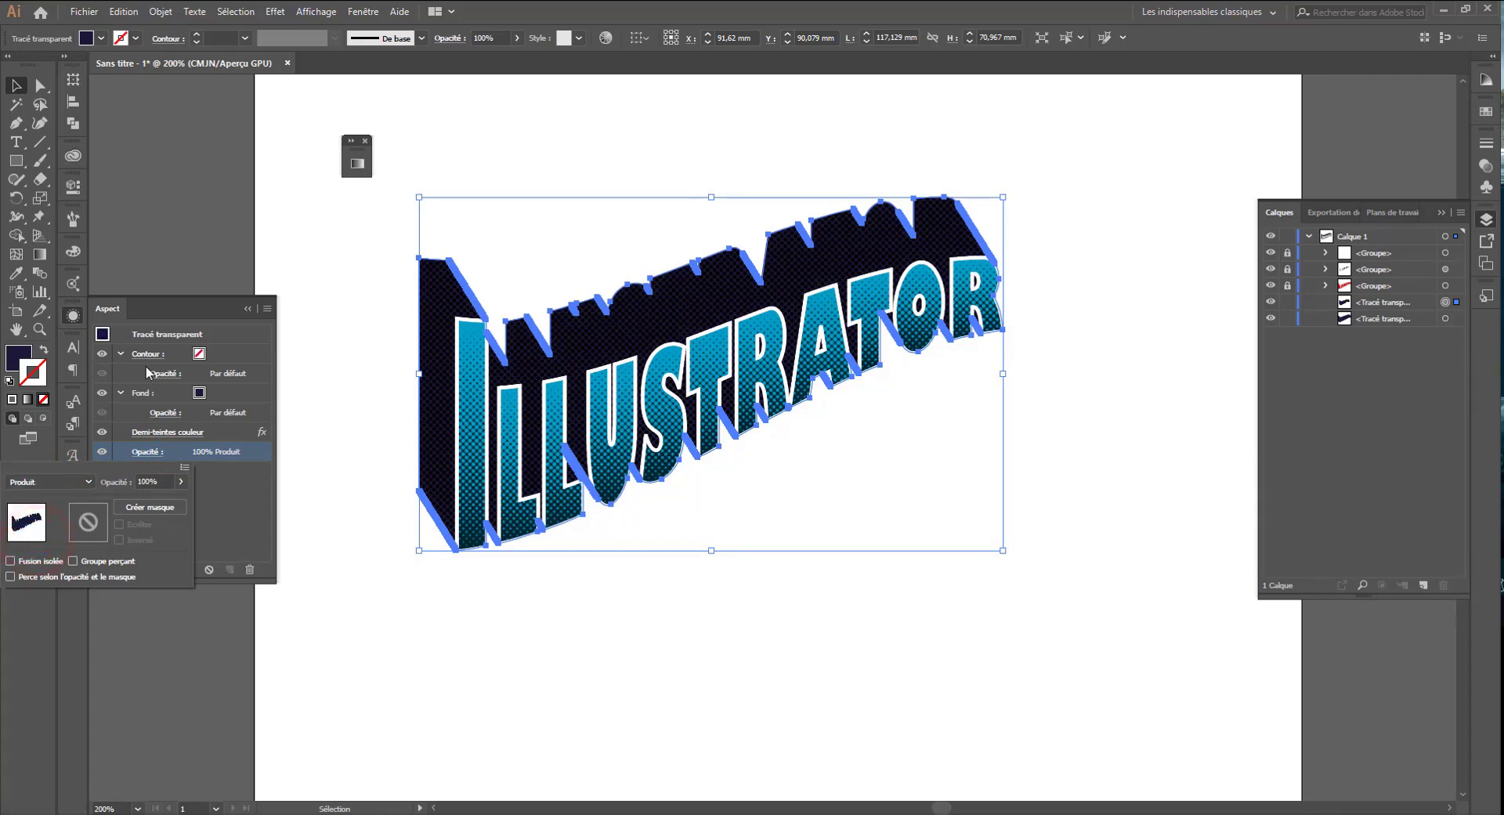
{"action": "left_click", "coordinate": [257, 243]}
{"action": "left_click", "coordinate": [257, 243]}
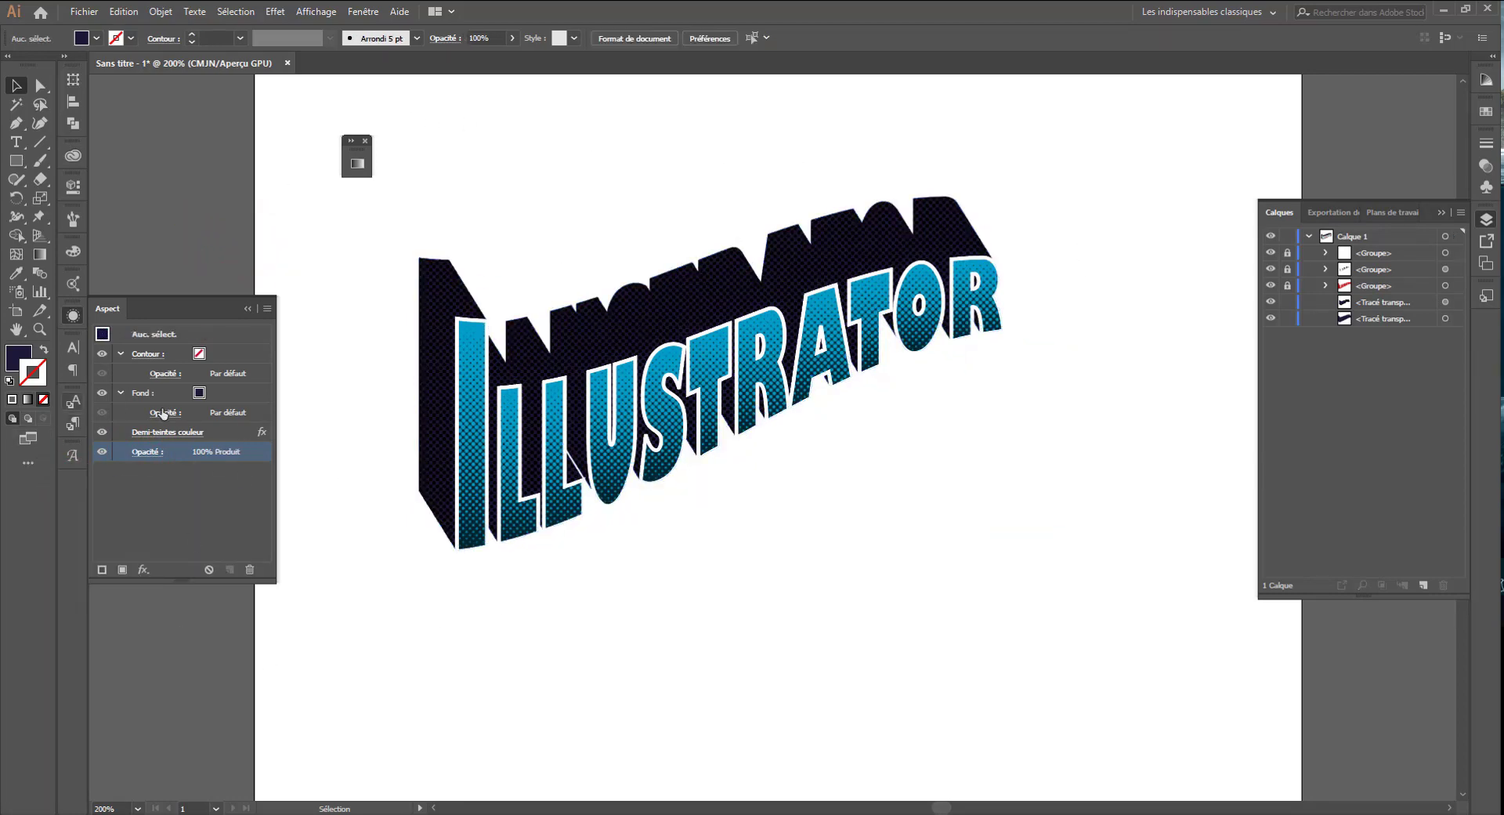
- Try lowering the opacity of the Produit-blended appearance to 74%
{"action": "left_click", "coordinate": [145, 464]}
{"action": "left_click", "coordinate": [181, 481]}
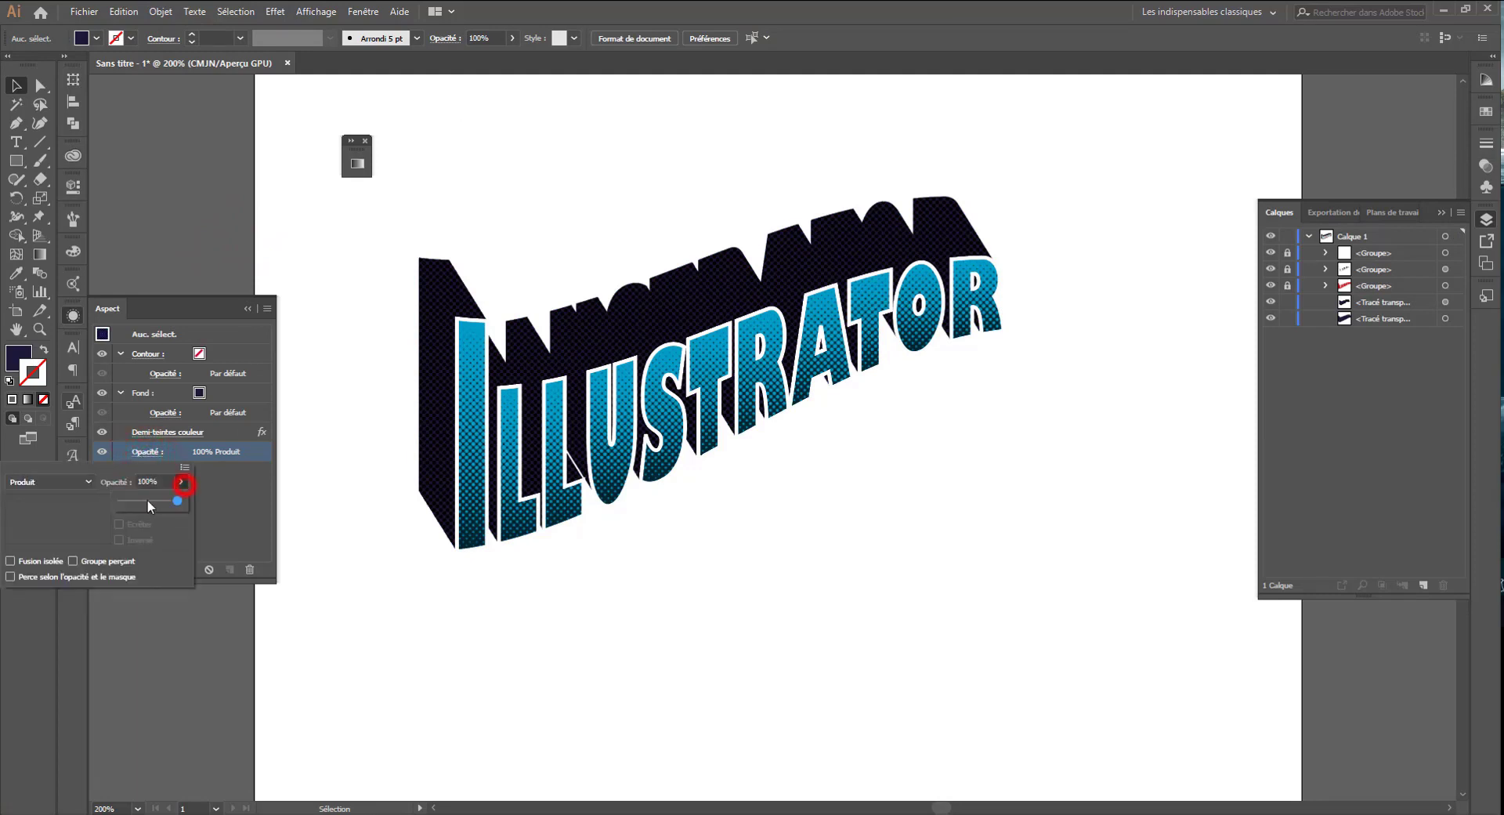
{"action": "mouse_move", "coordinate": [181, 500]}
{"action": "left_mouse_down"}
{"action": "mouse_move", "coordinate": [135, 503]}
{"action": "mouse_move", "coordinate": [162, 501]}
{"action": "left_mouse_up"}
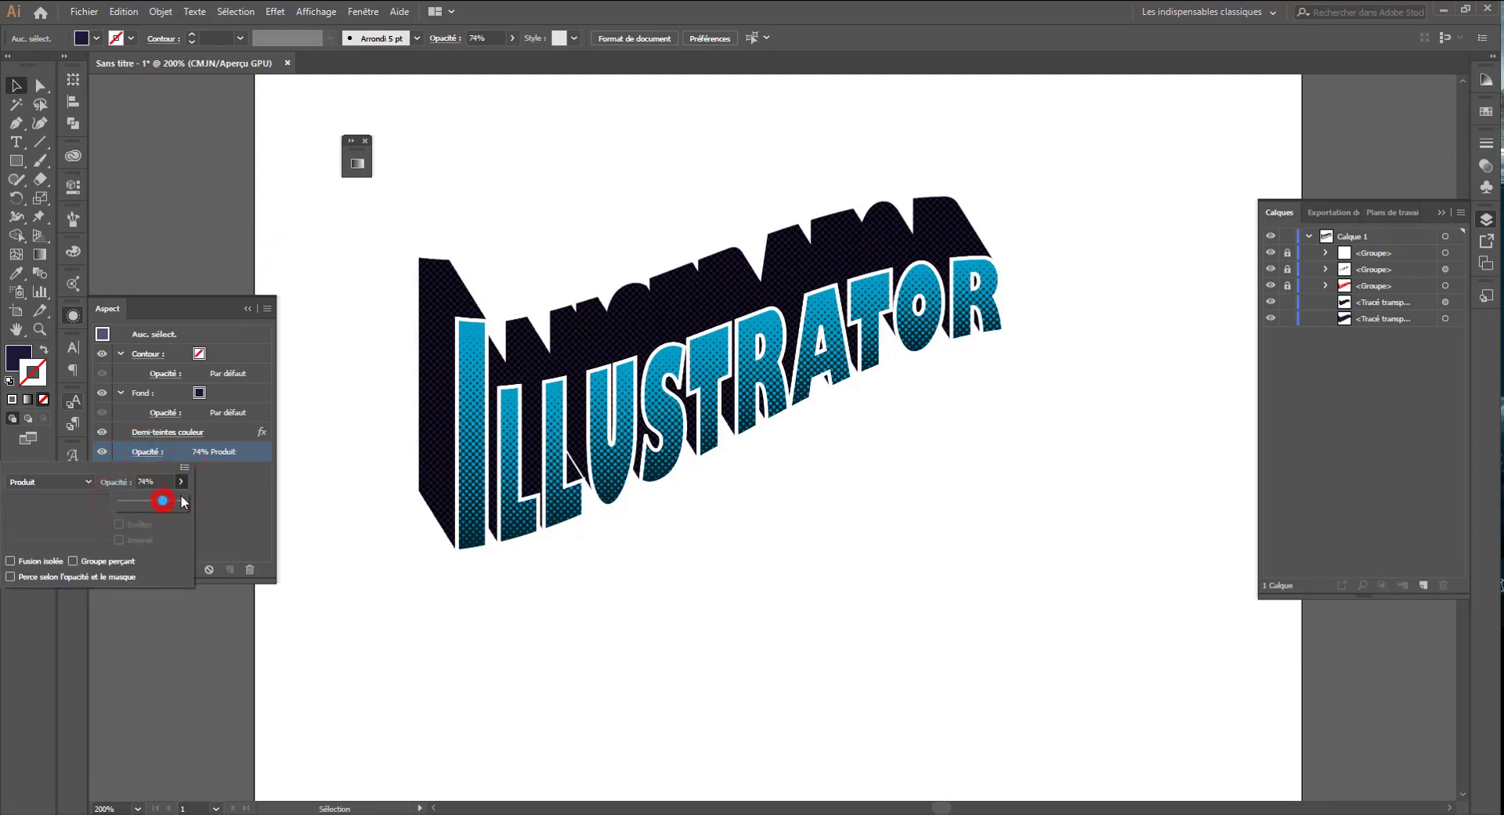
{"action": "left_click", "coordinate": [1445, 305]}
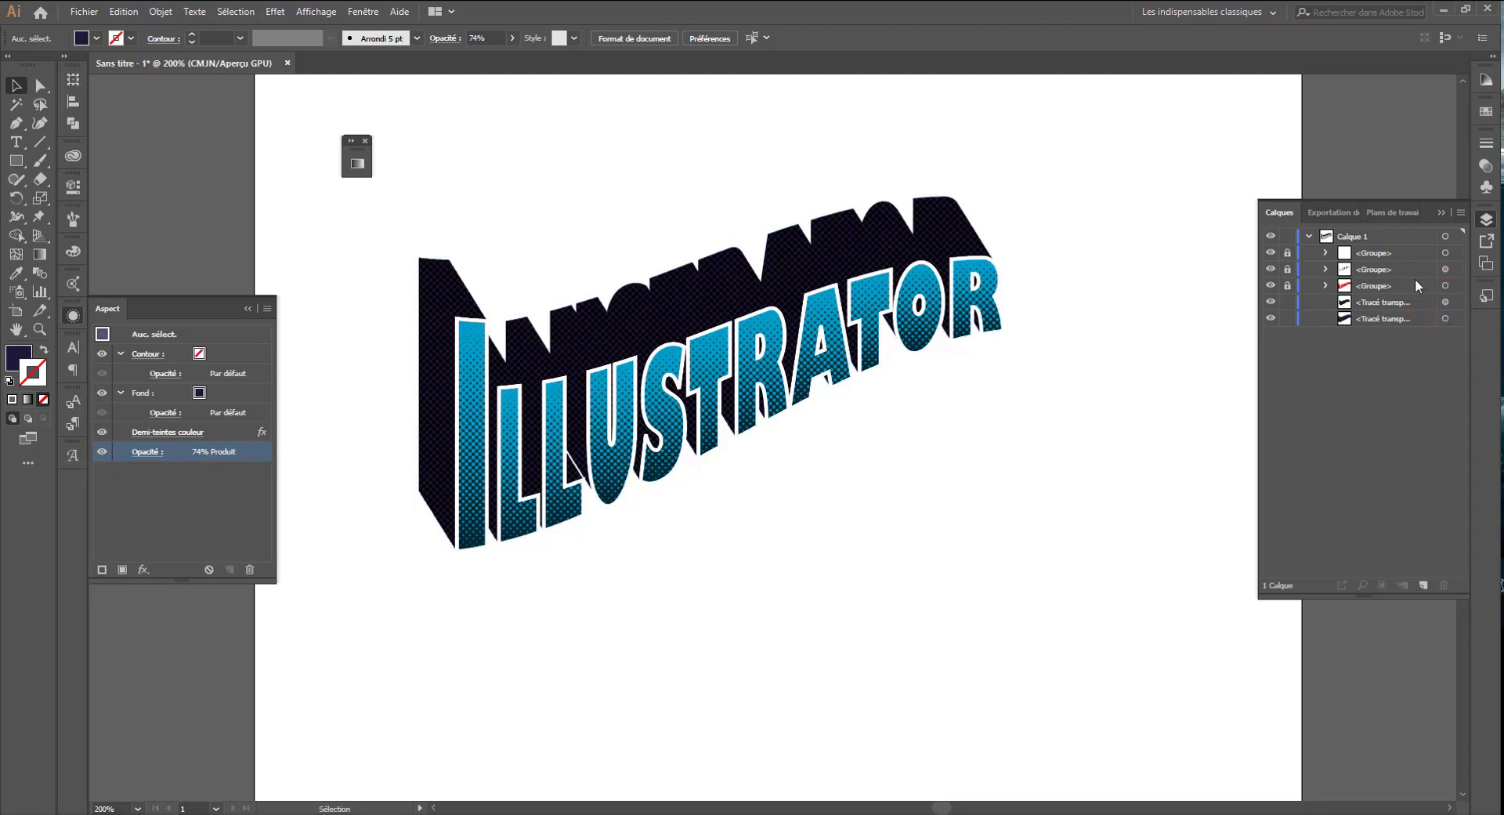
- Select the upper halftone extrusion copy, lower its Produit blend opacity to 17% and deselect it
{"action": "left_click", "coordinate": [1445, 303]}
{"action": "left_click", "coordinate": [211, 453]}
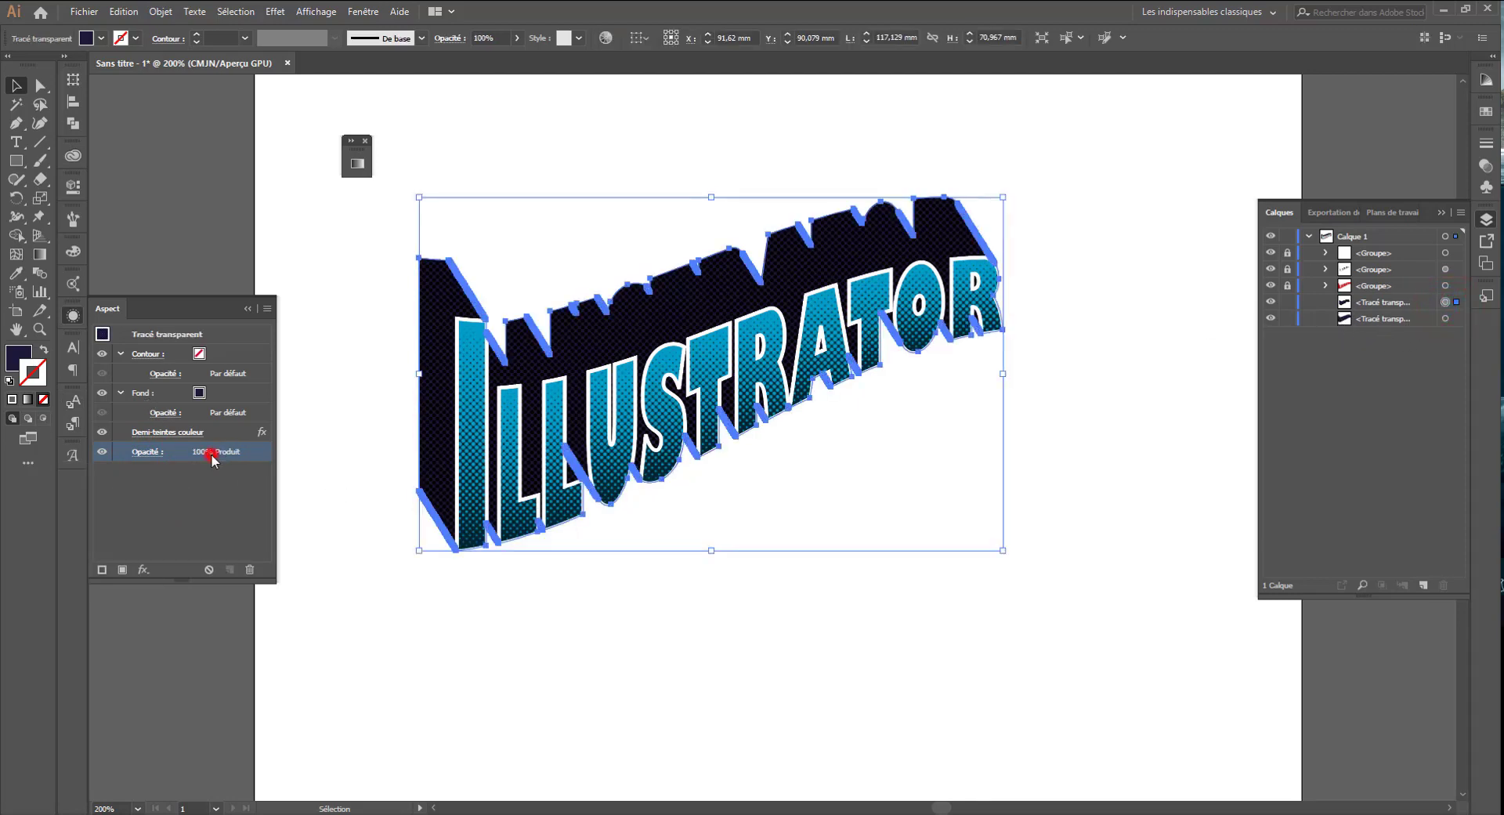
{"action": "left_click", "coordinate": [142, 452]}
{"action": "left_click", "coordinate": [180, 482]}
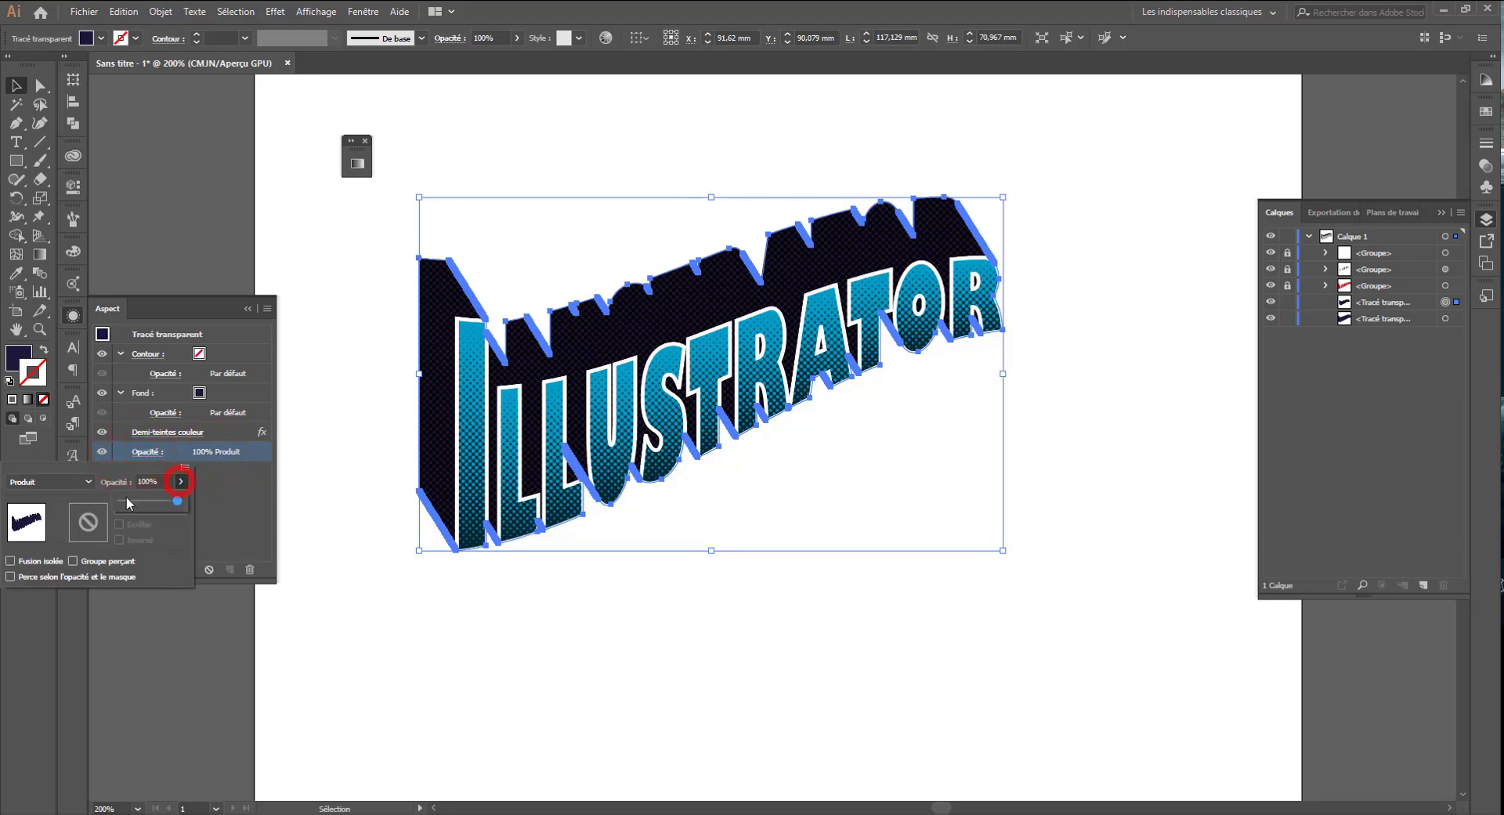
{"action": "left_click", "coordinate": [131, 501]}
{"action": "left_click_drag", "start_coordinate": [138, 508], "coordinate": [132, 507]}
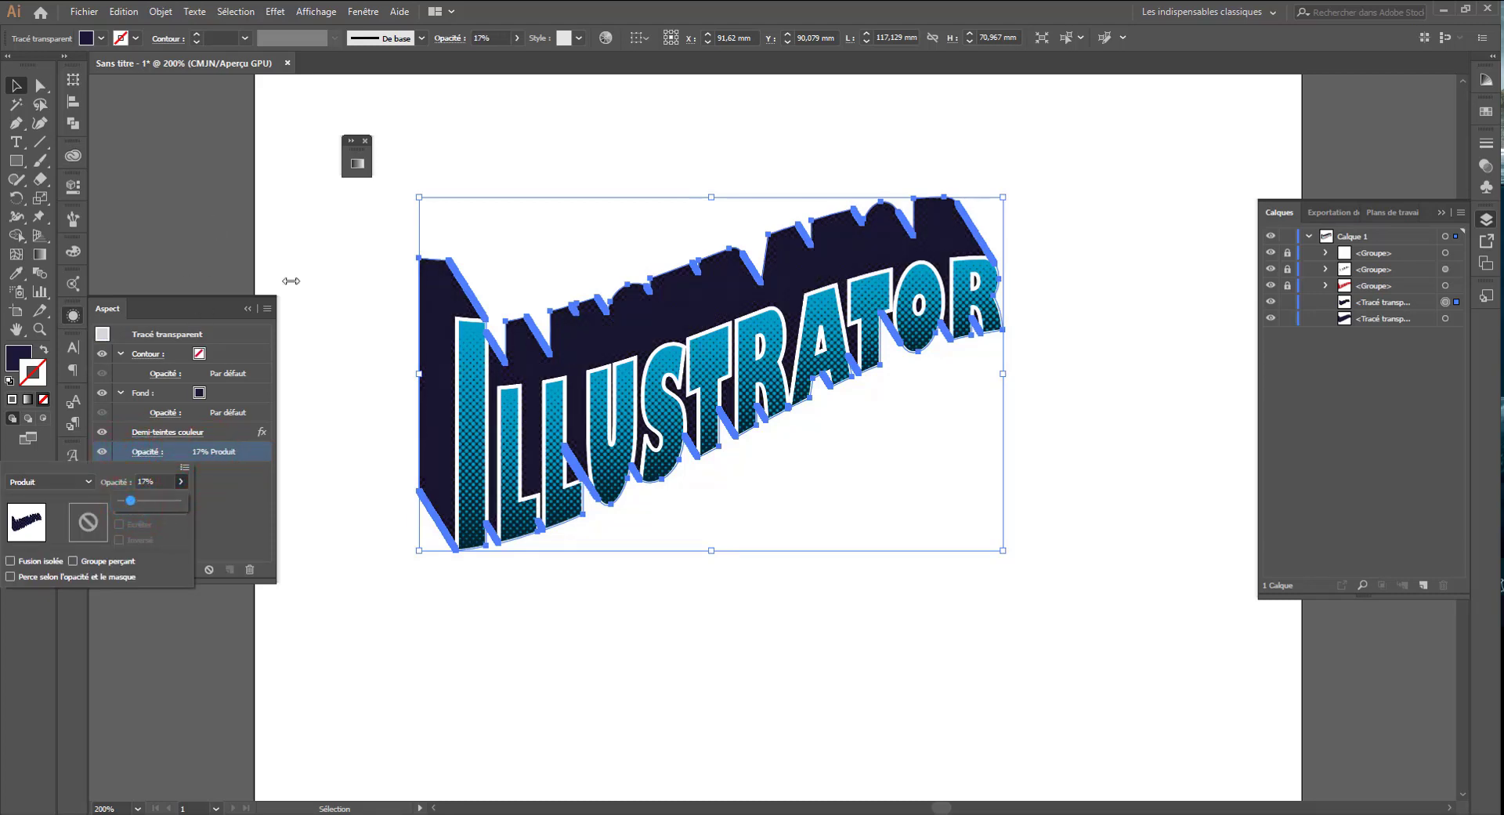
{"action": "left_click", "coordinate": [241, 108]}
{"action": "left_click", "coordinate": [239, 103]}
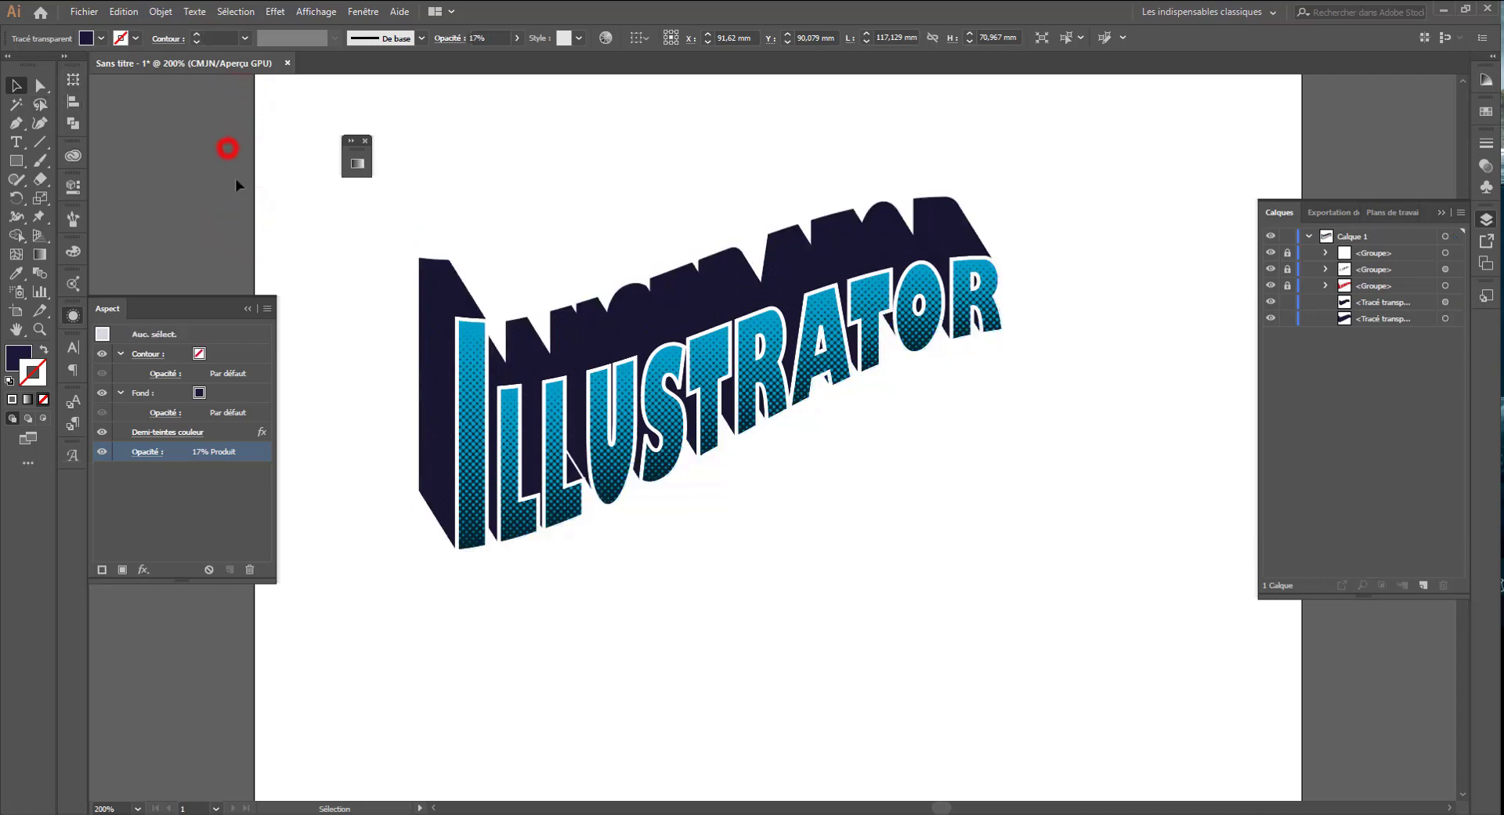
{"action": "left_click", "coordinate": [227, 148]}
{"action": "left_click_drag", "start_coordinate": [520, 564], "coordinate": [447, 620]}
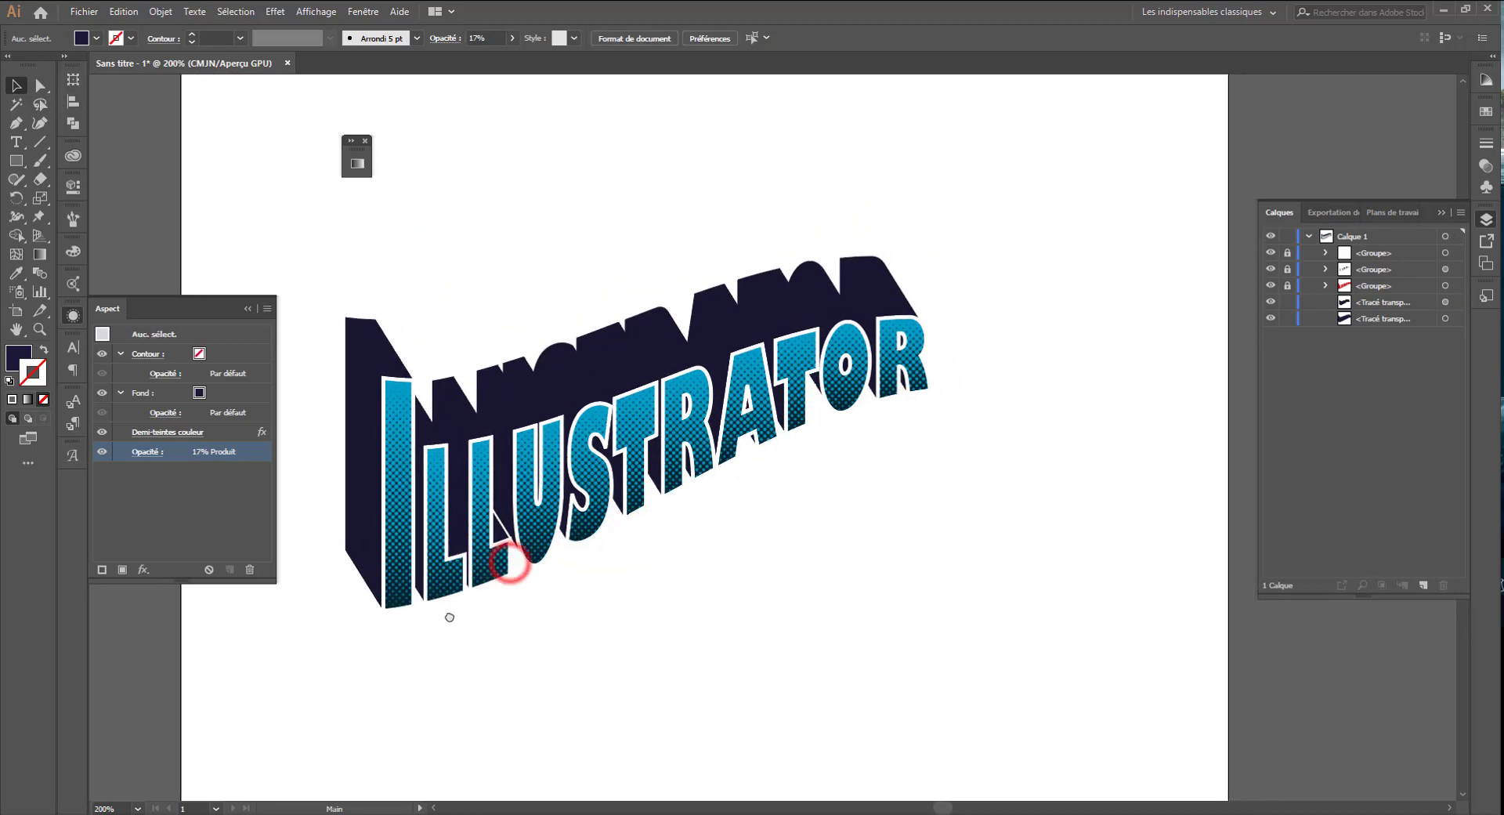